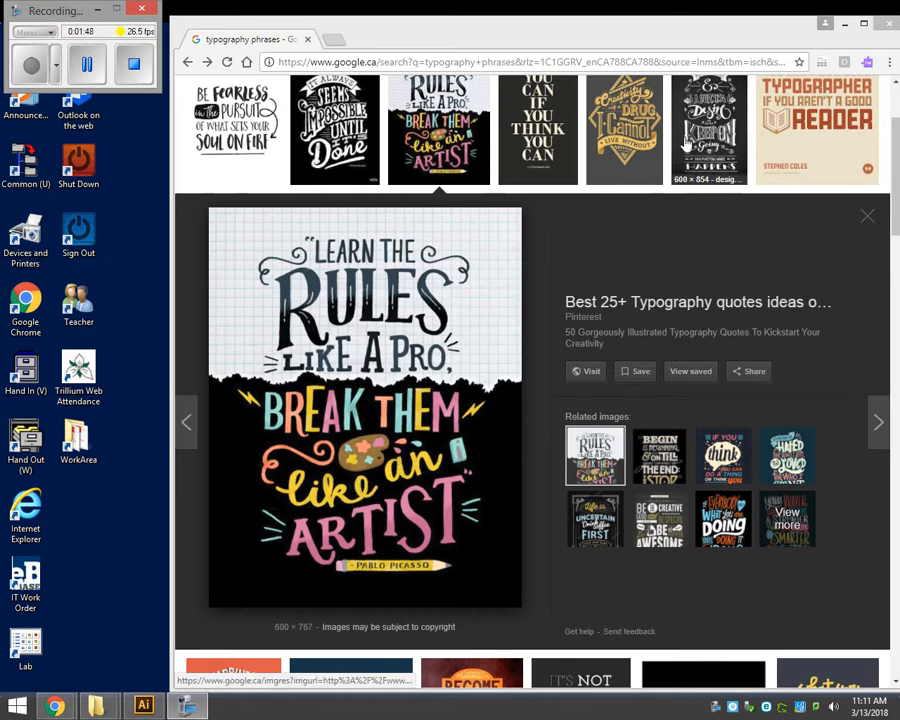
Preview the "Have Faith", "It Always Seems Impossible" and "Learn the Rules" quote posters among the typography phrases image results
left_click(686, 146)
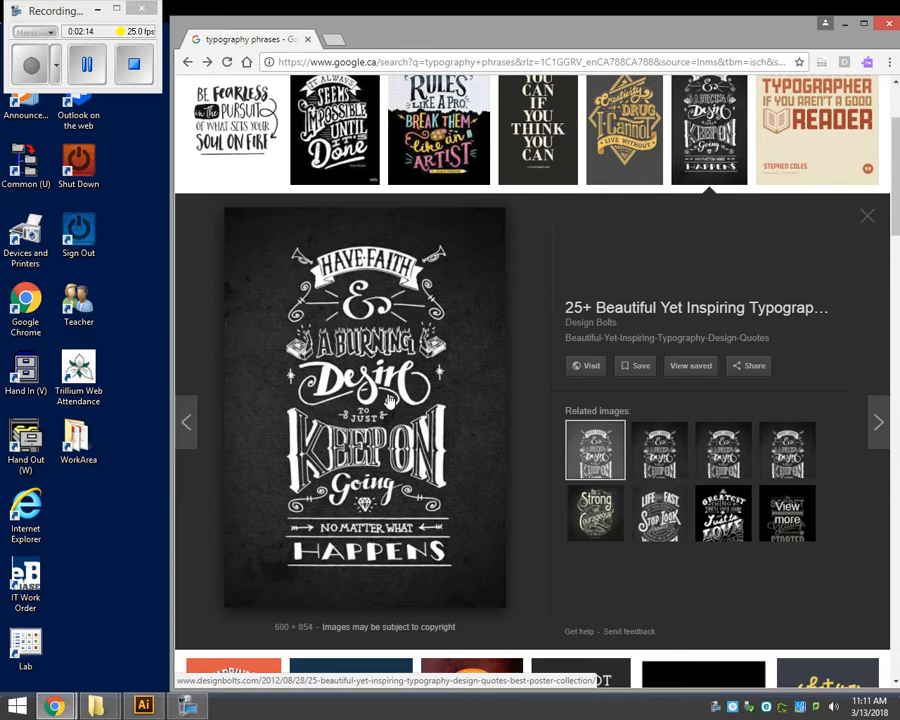
left_click(336, 150)
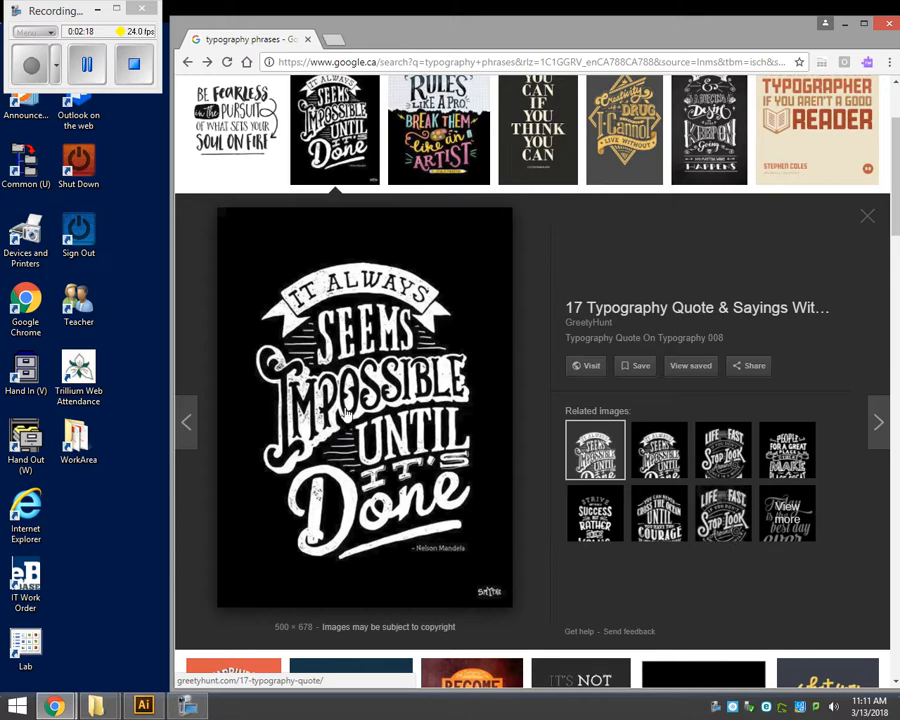
left_click(708, 130)
left_click(400, 175)
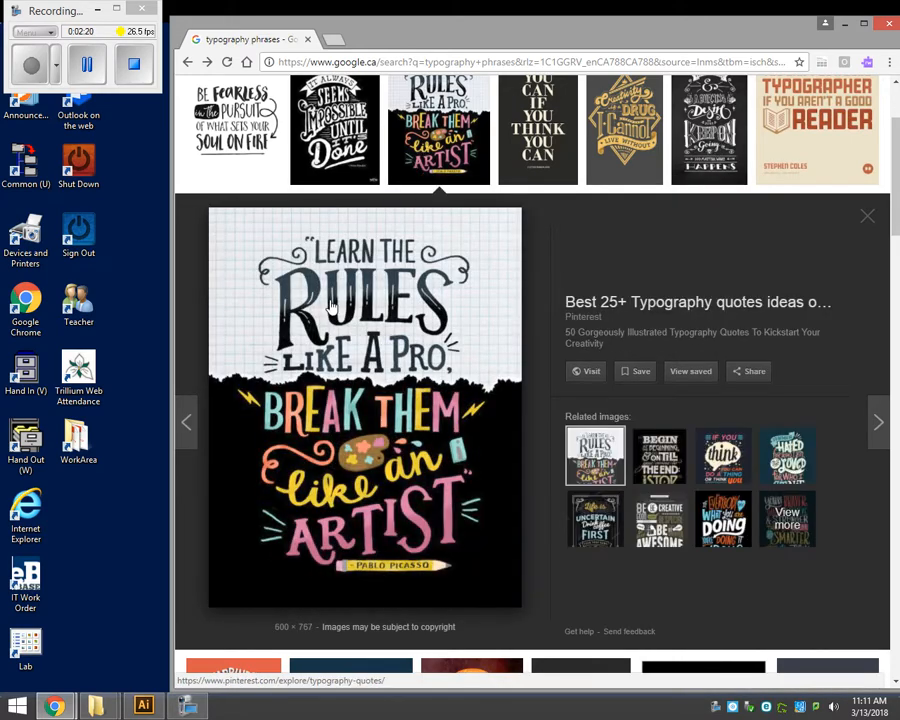
Browse further through the typography image results and preview the "A Journey of a Thousand Miles" poster
scroll(311, 366, "down", 4)
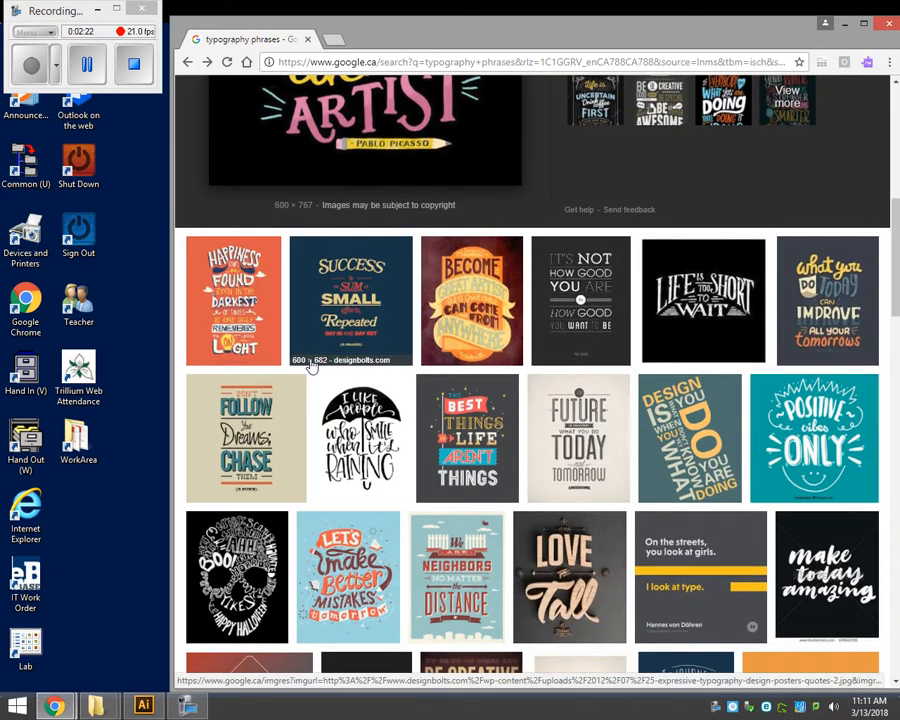
scroll(311, 366, "down", 5)
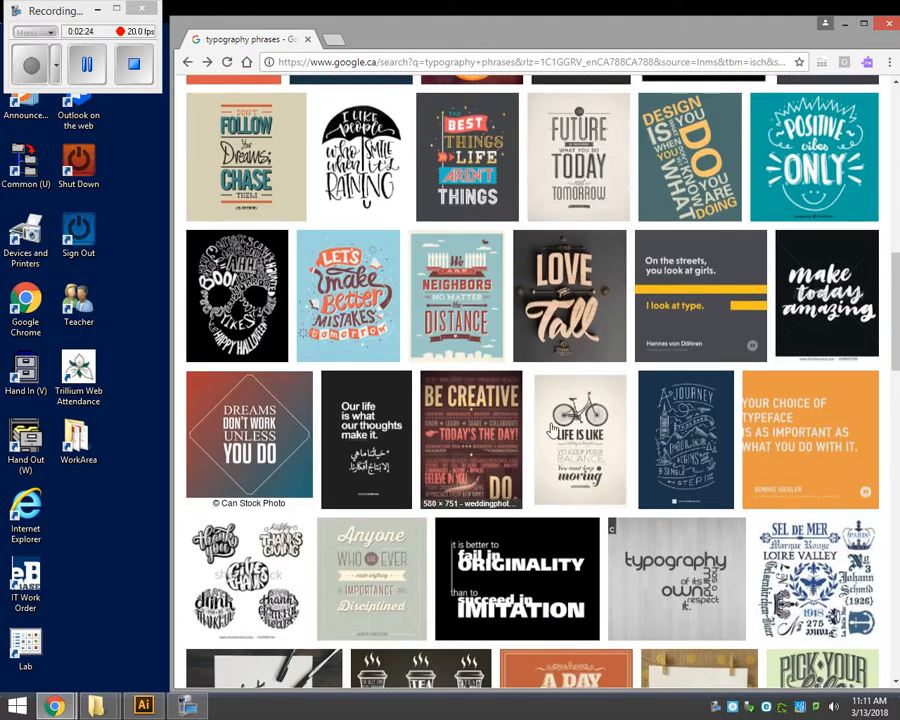
left_click(686, 440)
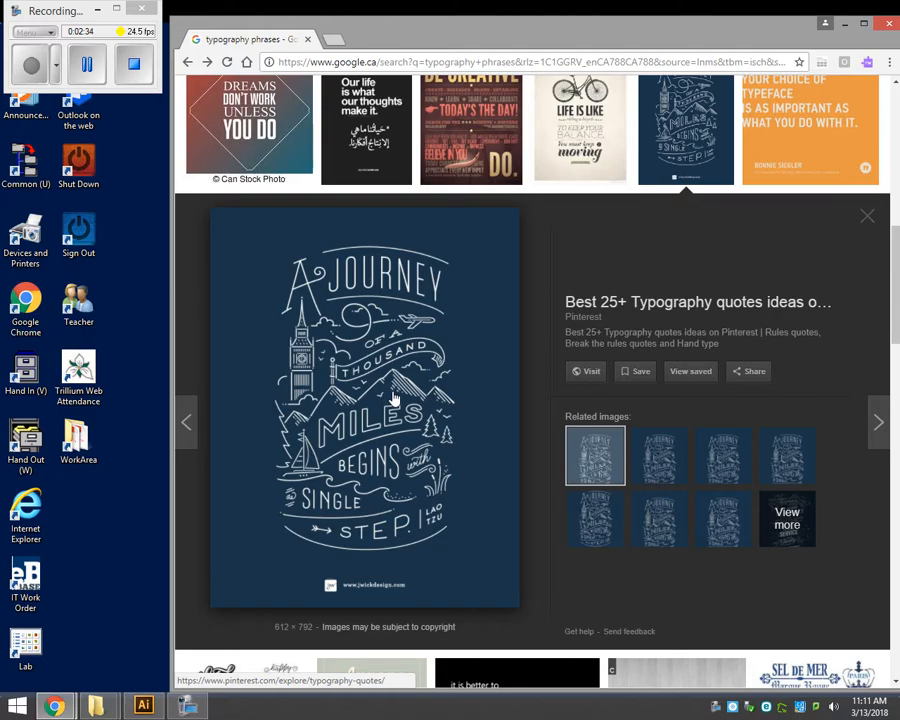
scroll(404, 400, "down", 3)
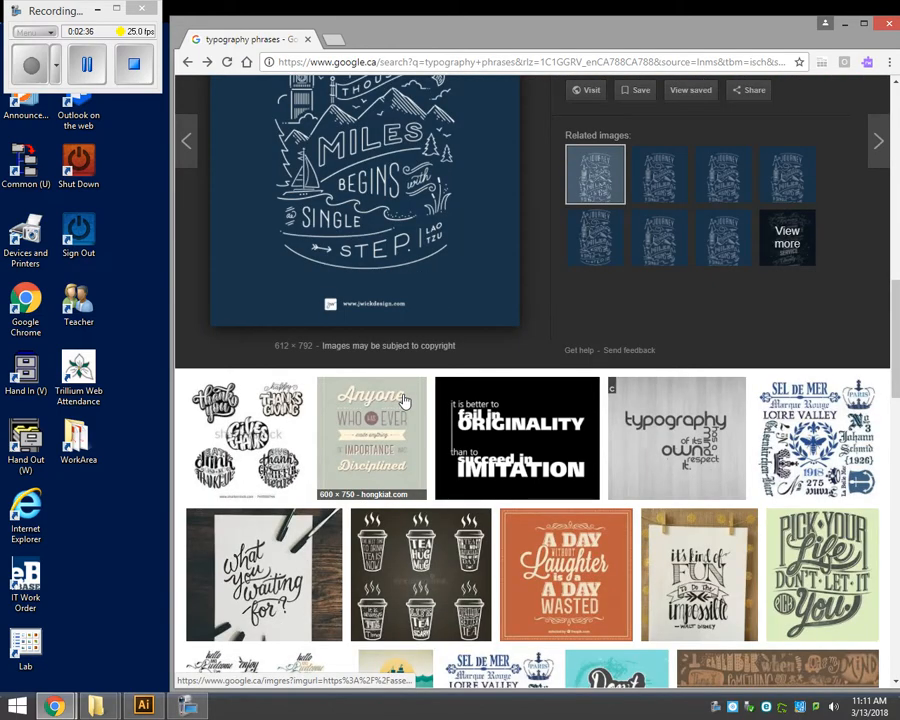
scroll(404, 400, "up", 10)
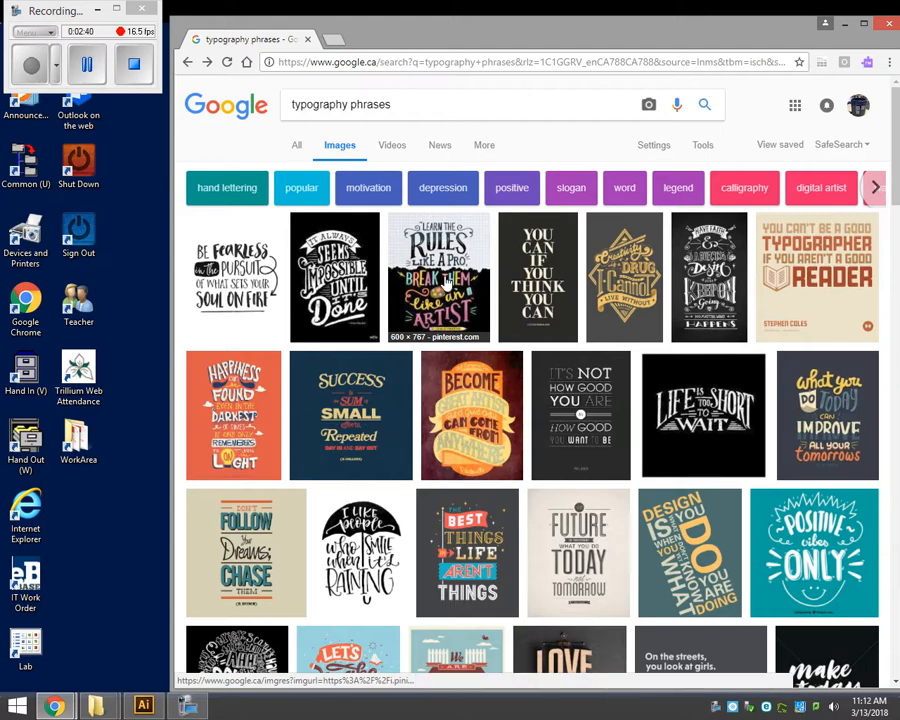
Minimize the browser and open 10- quote.ai from the 05d-Typography Quote folder in Illustrator, ignoring the missing linked file IMG_0032.JPG
left_click(843, 24)
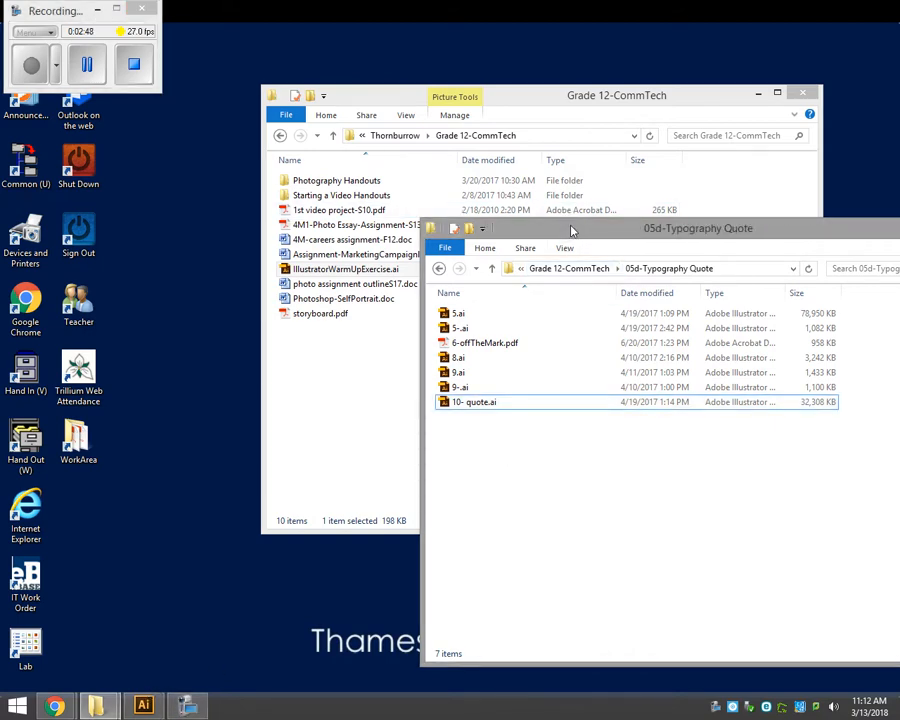
left_click_drag(571, 231, 429, 161)
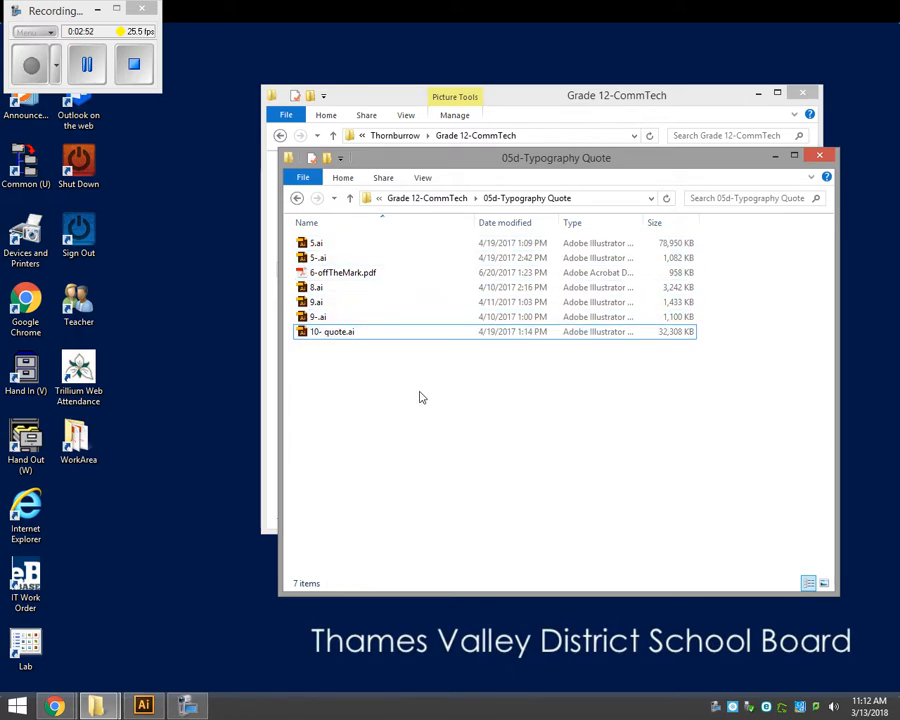
double_click(306, 333)
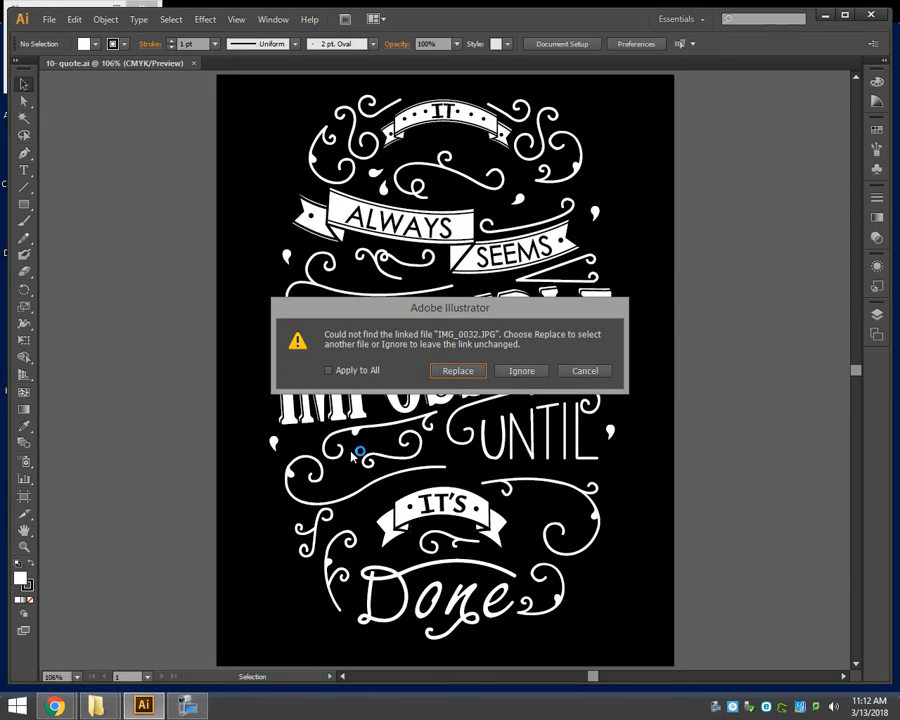
left_click(516, 373)
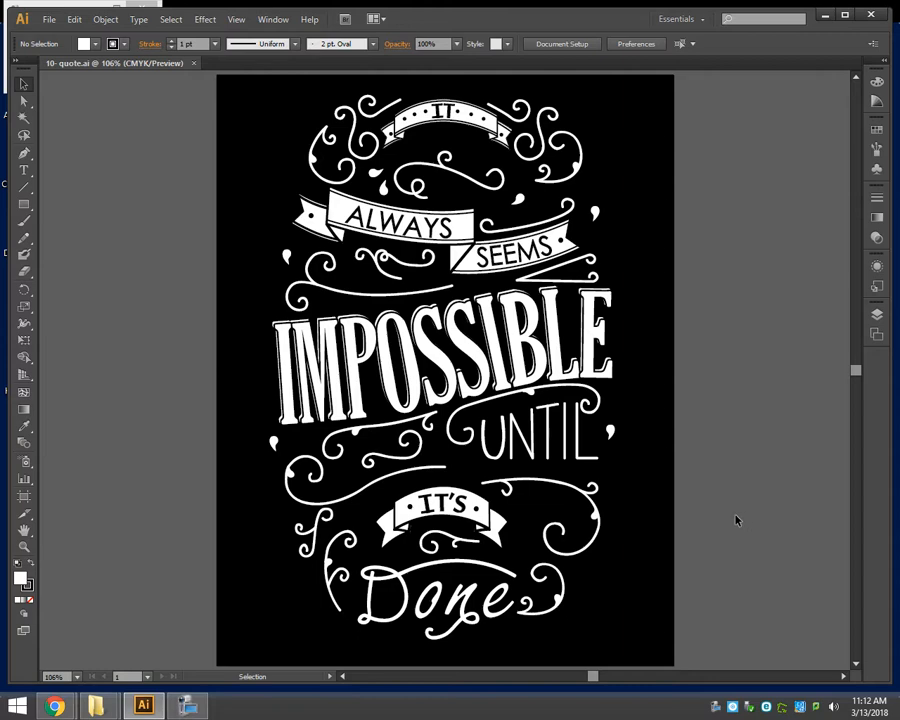
Open 9-.ai from the 05d-Typography Quote folder in Illustrator and fit its artboard to the window
mouse_move(100, 708)
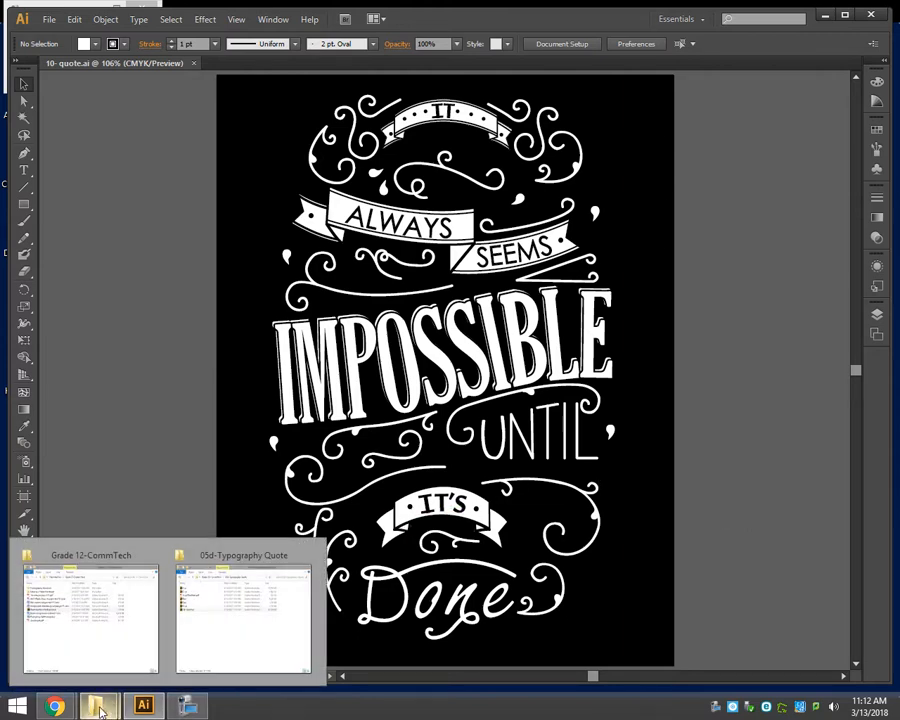
left_click(225, 673)
double_click(297, 317)
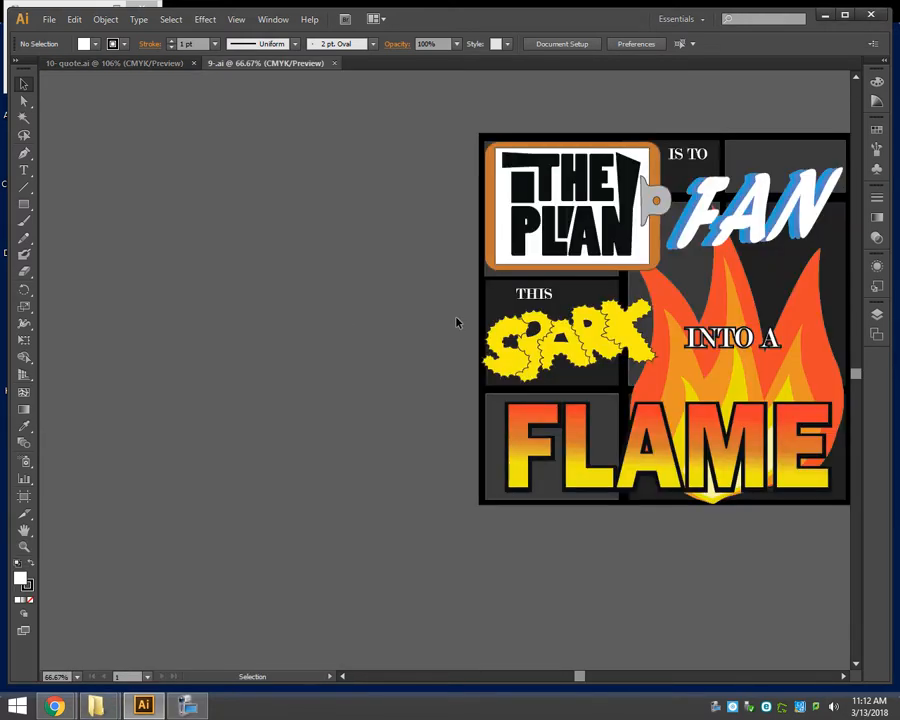
left_click_drag(411, 324, 179, 323)
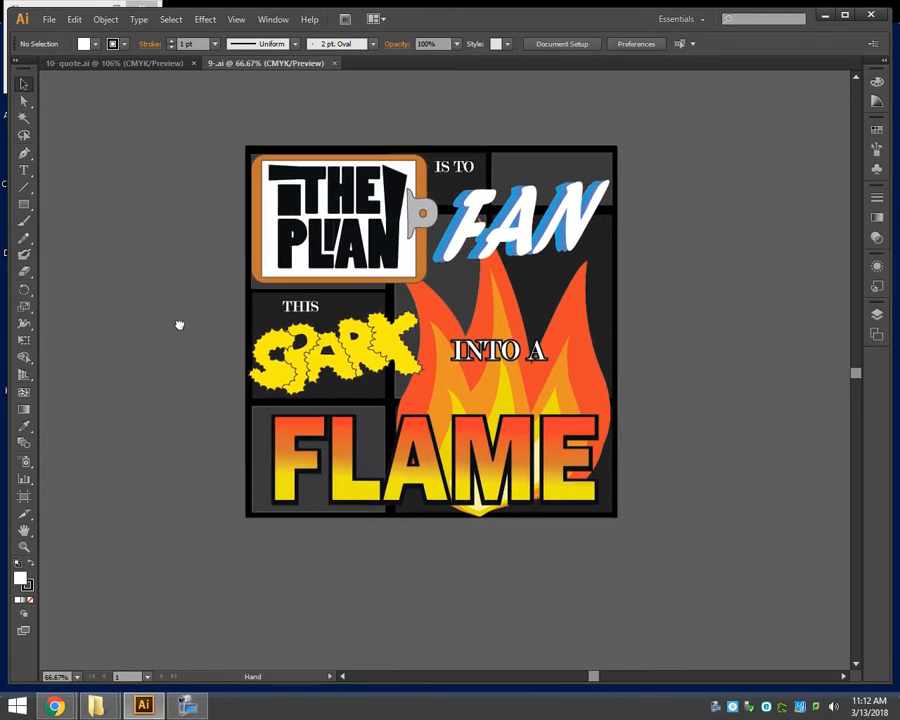
key("ctrl+0")
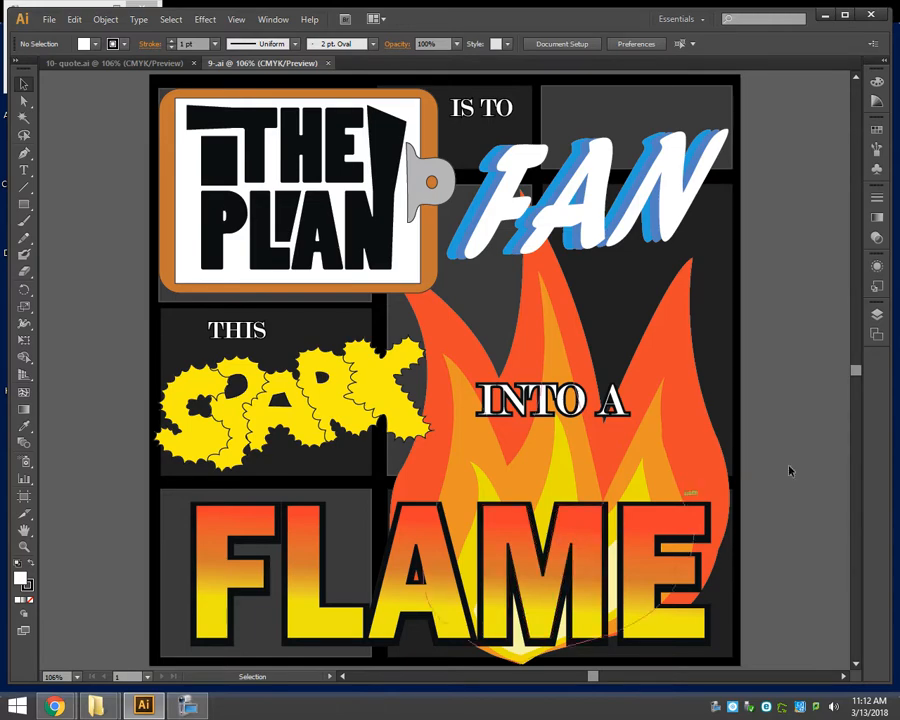
Open 9.ai from the 05d-Typography Quote folder in Illustrator and enlarge the view of its "Dance" and "Love" lettering
key("alt+Tab")
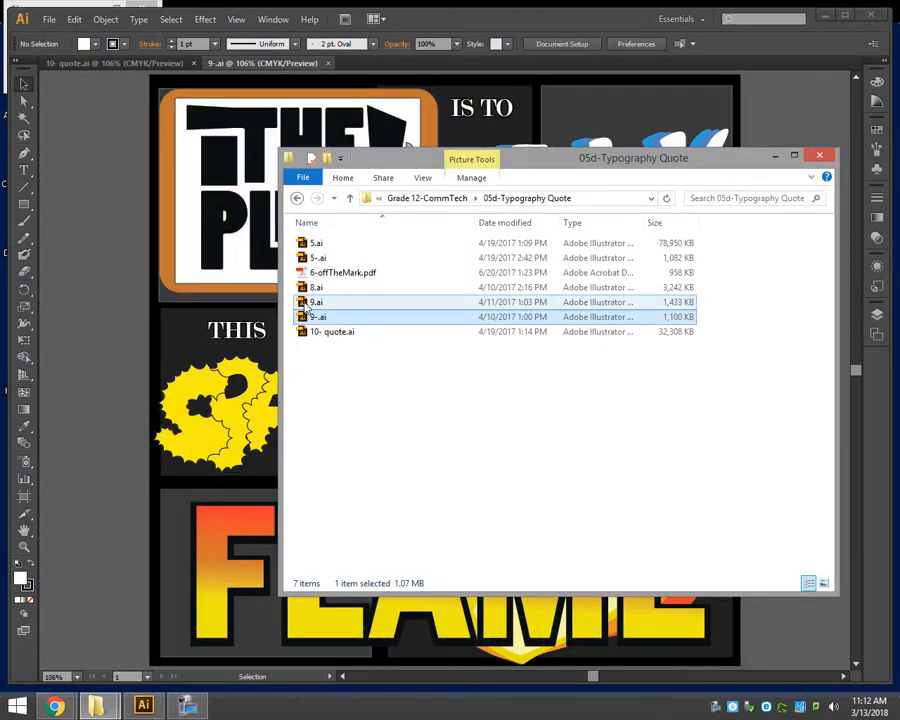
double_click(297, 302)
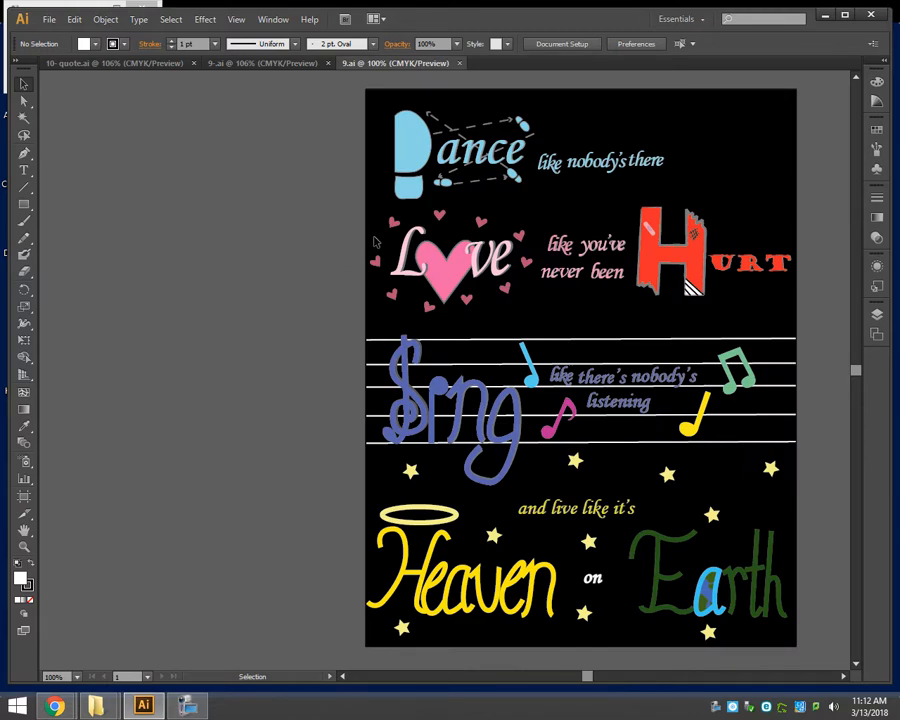
key("space")
left_click_drag(356, 268, 202, 220)
mouse_move(187, 122)
left_mouse_down()
mouse_move(430, 190)
mouse_move(637, 229)
left_mouse_up()
Examine the custom lettering of the Dance, Love, Hurt, Sing, Heaven and Earth words throughout the quote poster
scroll(358, 400, "down", 5)
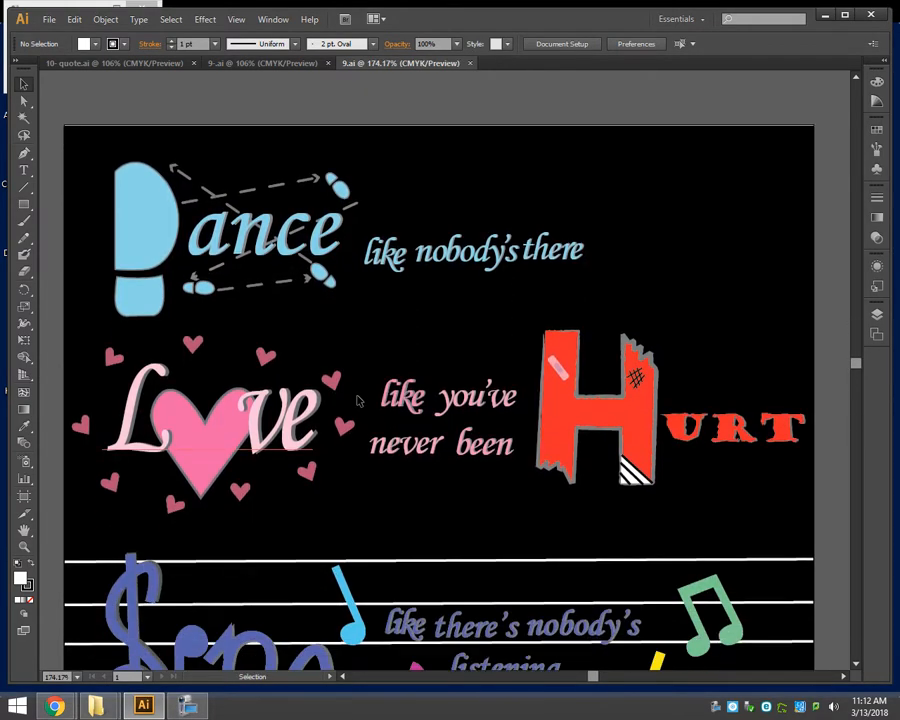
scroll(358, 400, "down", 8)
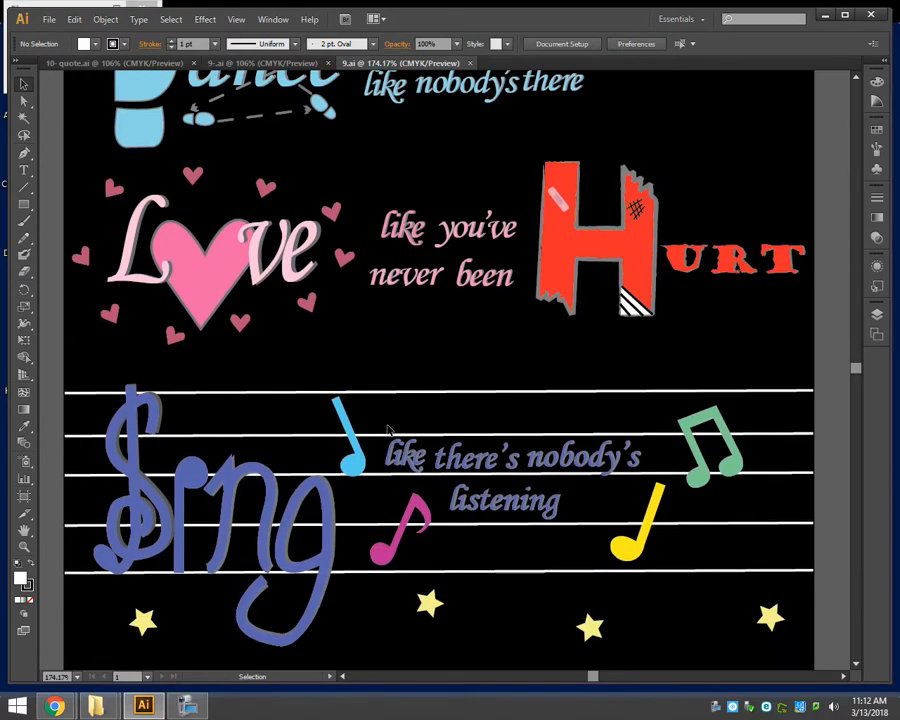
scroll(468, 367, "down", 5)
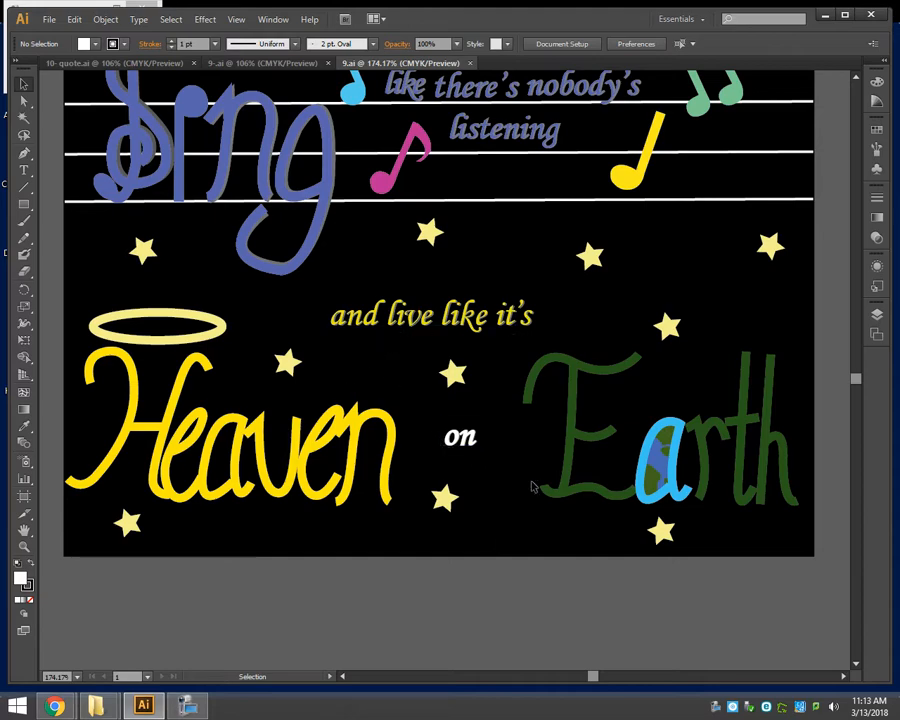
scroll(518, 499, "up", 2)
scroll(518, 499, "up", 2)
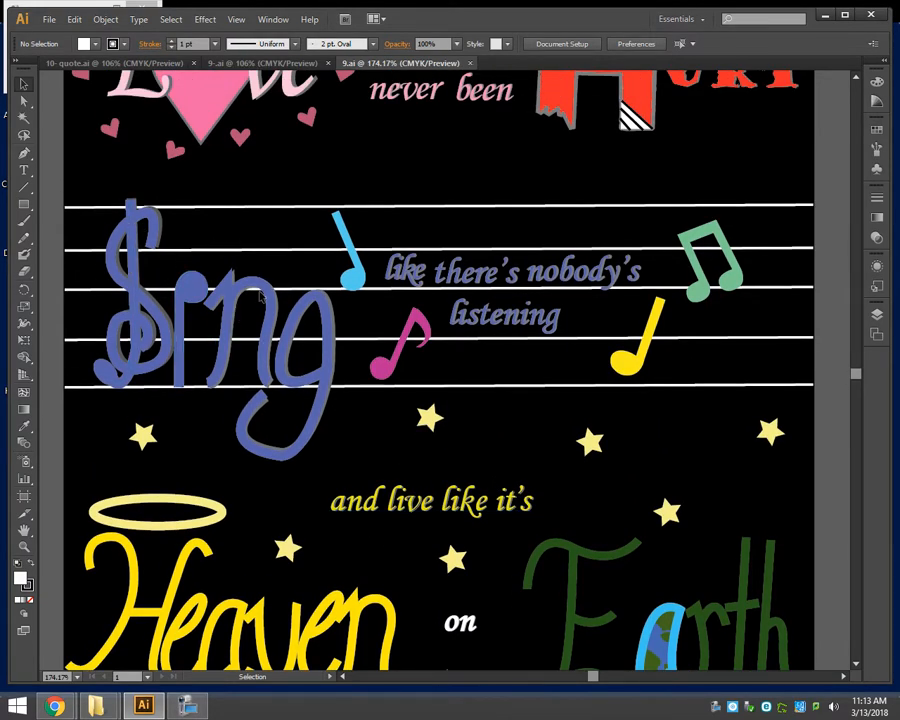
scroll(295, 377, "up", 4)
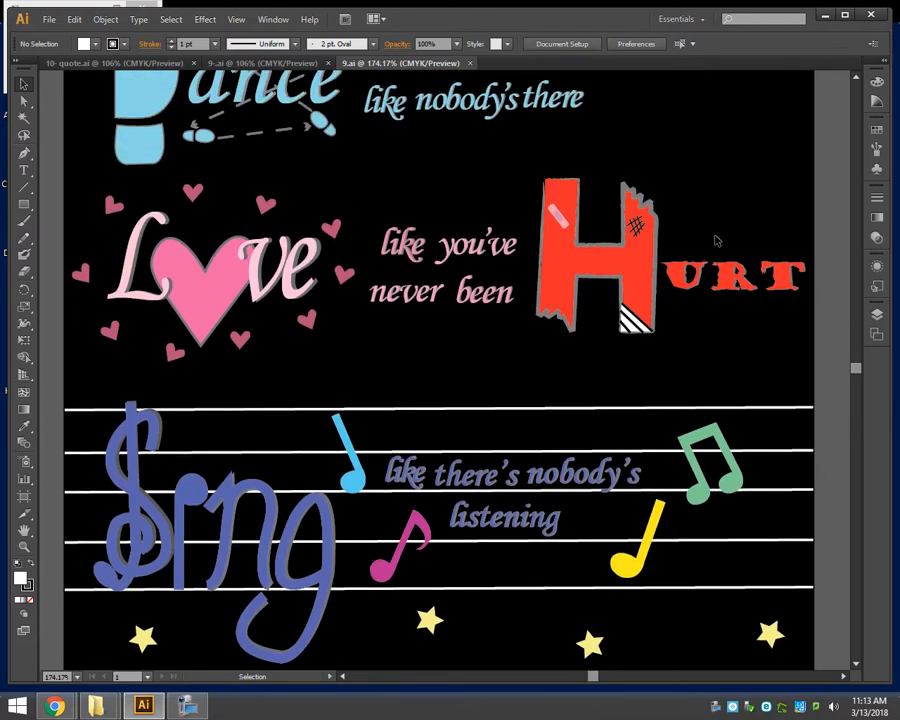
scroll(195, 325, "up", 2)
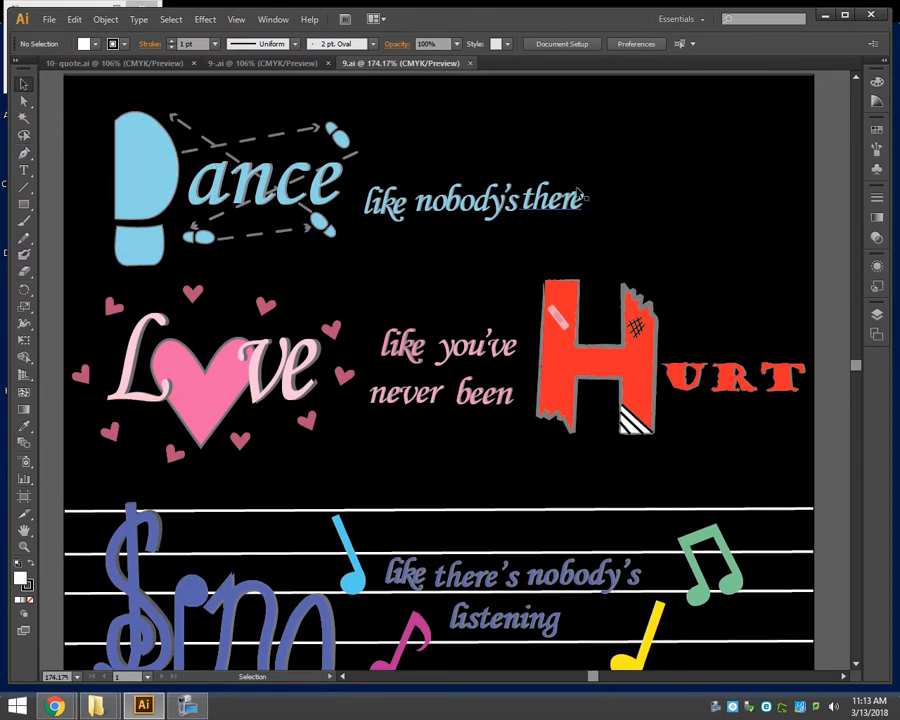
scroll(440, 400, "down", 6)
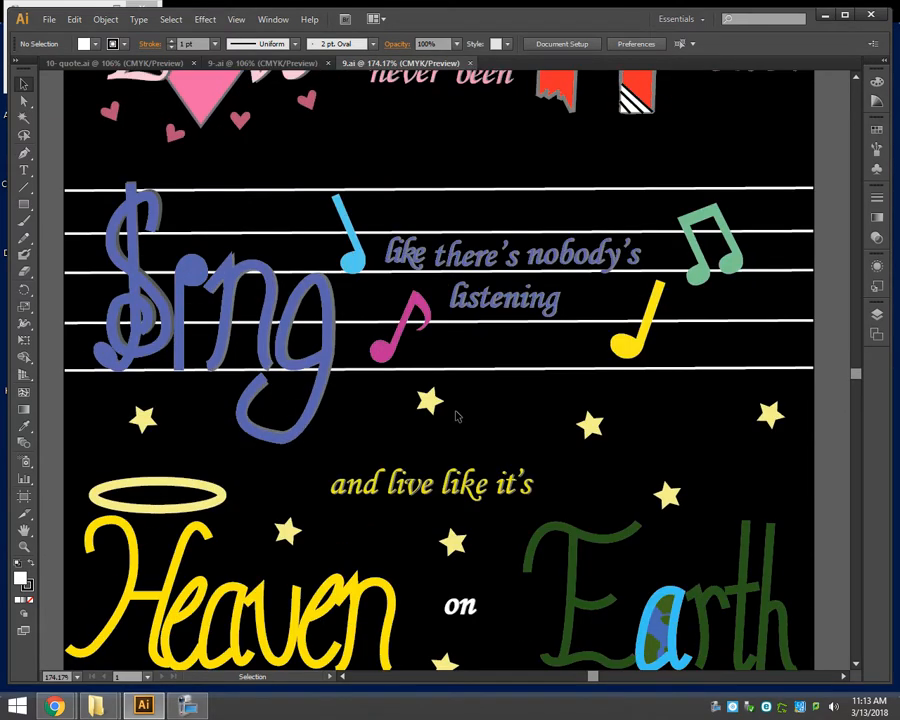
scroll(456, 416, "up", 5)
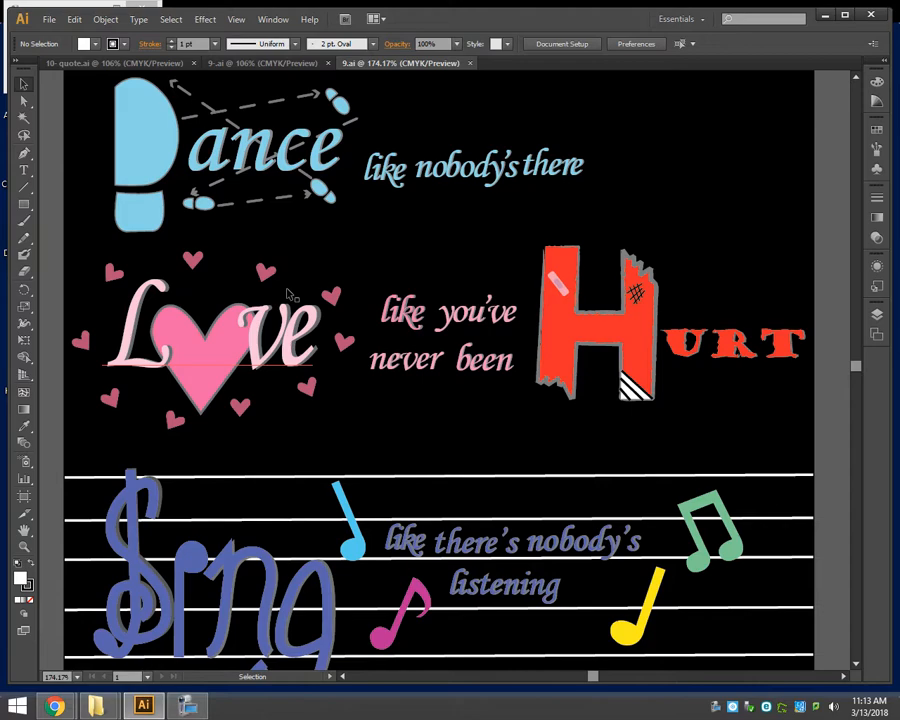
Open 8.ai from the 05d-Typography Quote folder in Illustrator and fit its artboard to the window
key("alt+Tab")
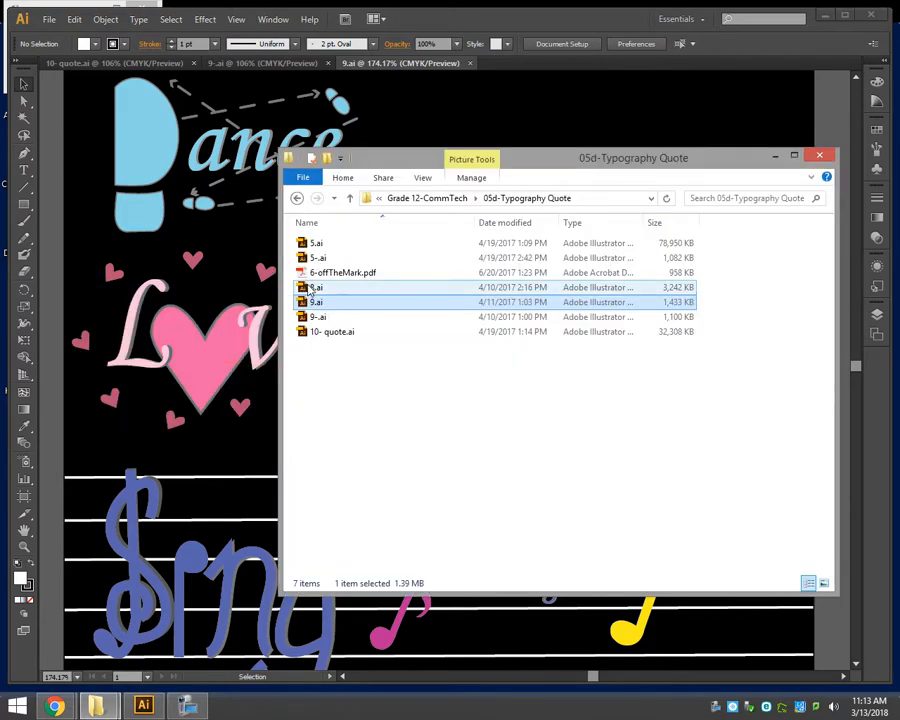
double_click(310, 287)
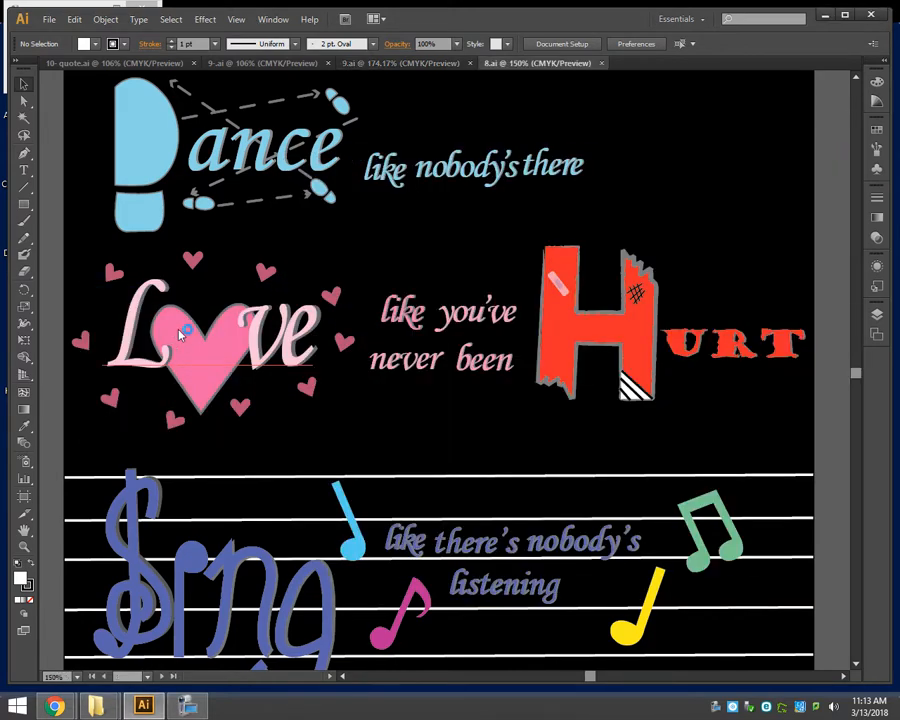
left_click(518, 374)
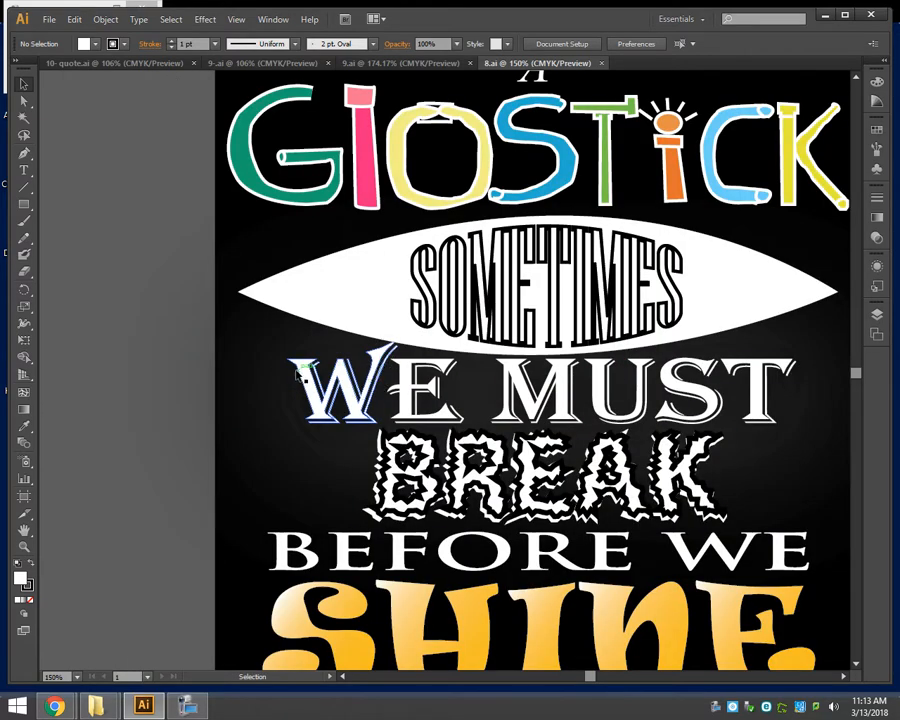
key("ctrl+0")
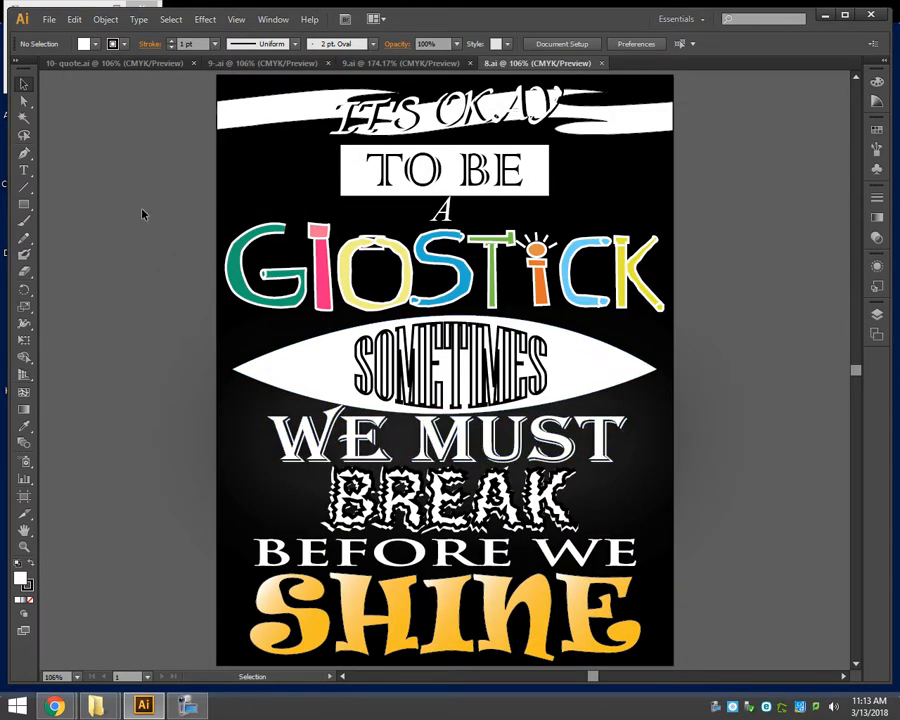
Open 6-offTheMark.pdf from the 05d-Typography Quote folder in Acrobat Reader
key("alt+Tab")
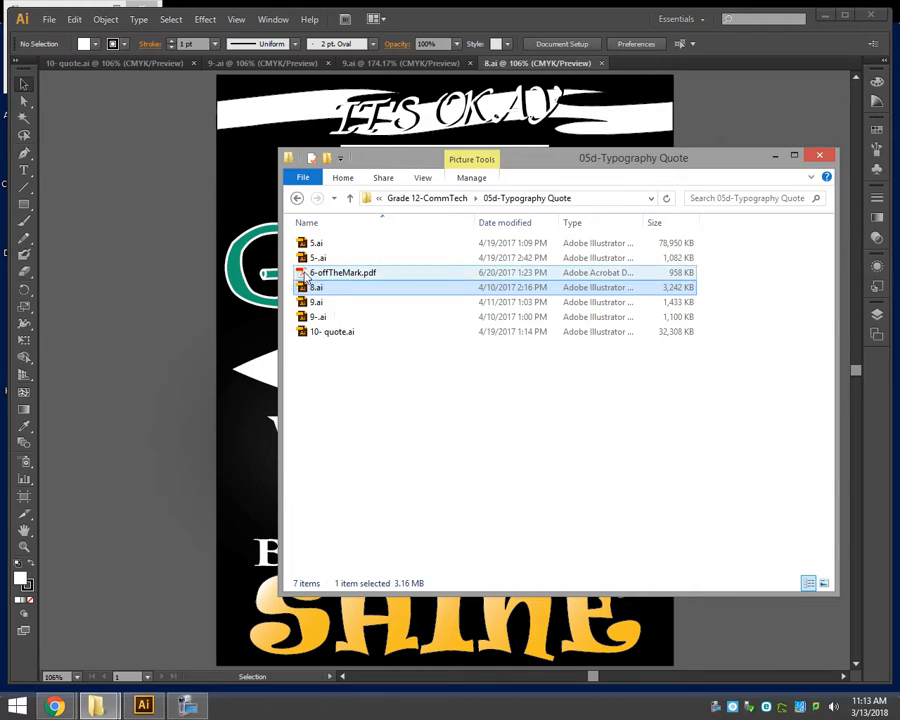
double_click(305, 275)
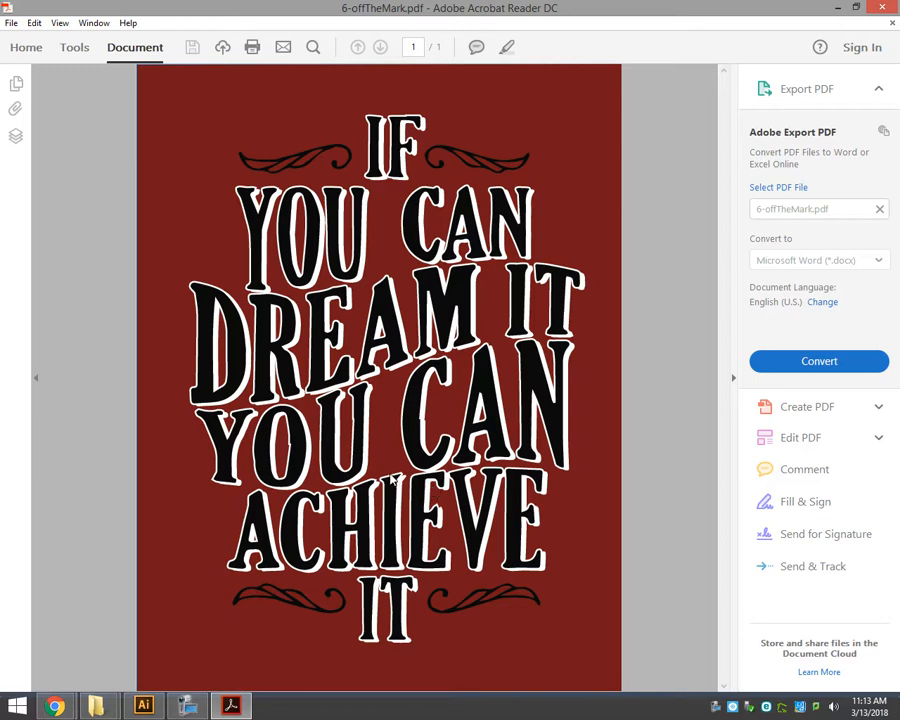
Open 5-.ai from the 05d-Typography Quote folder in Illustrator to view its quote design, and close the document
key("alt+Tab")
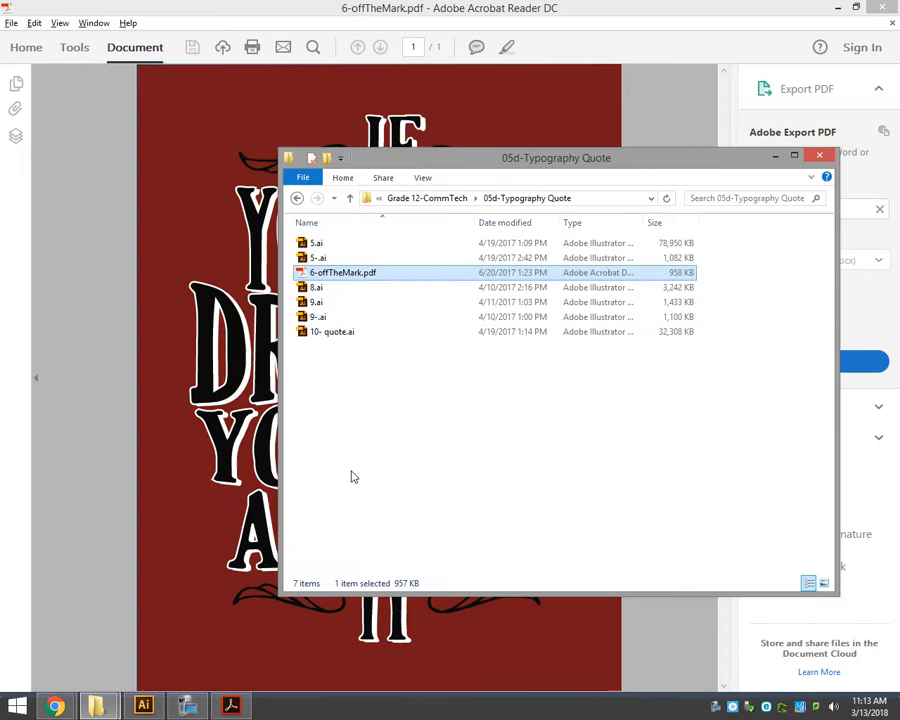
left_click(303, 258)
double_click(303, 258)
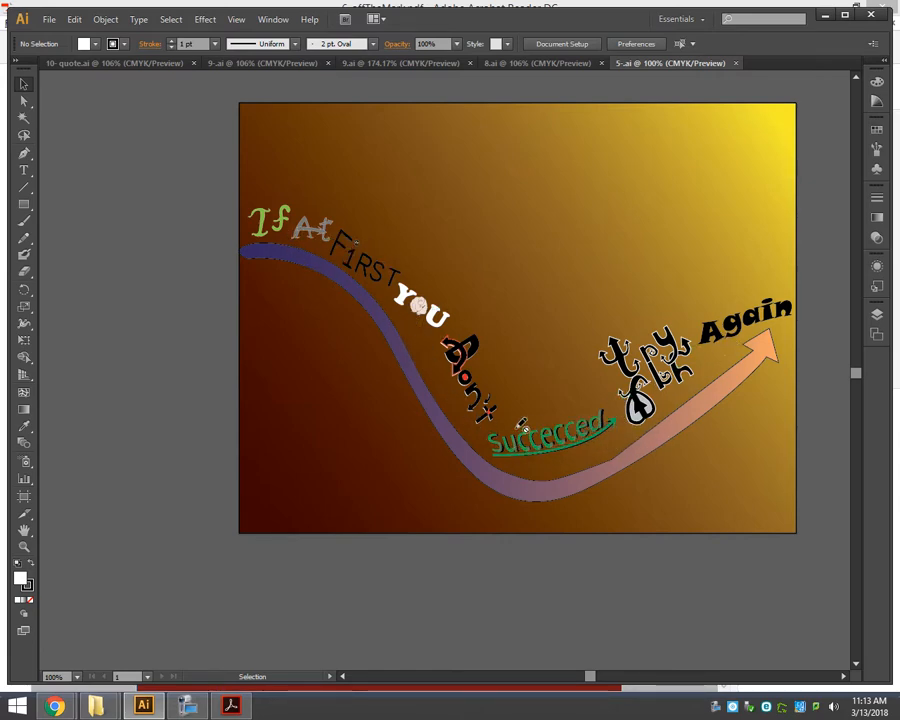
left_click(736, 63)
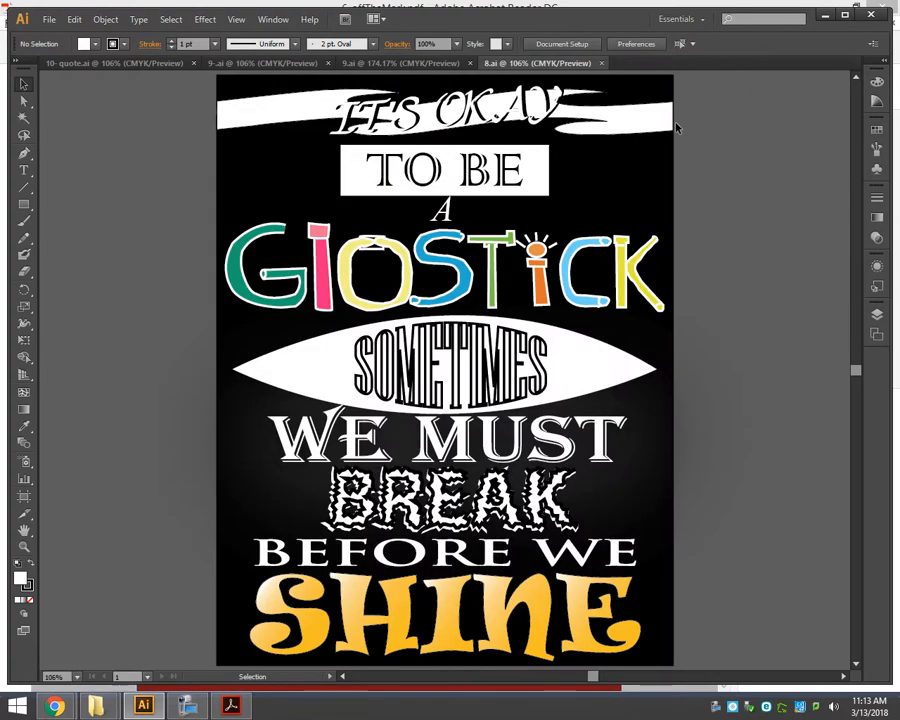
Close all the open sample quote documents, including 8.ai and 10- quote.ai
left_click(601, 63)
key("ctrl+w")
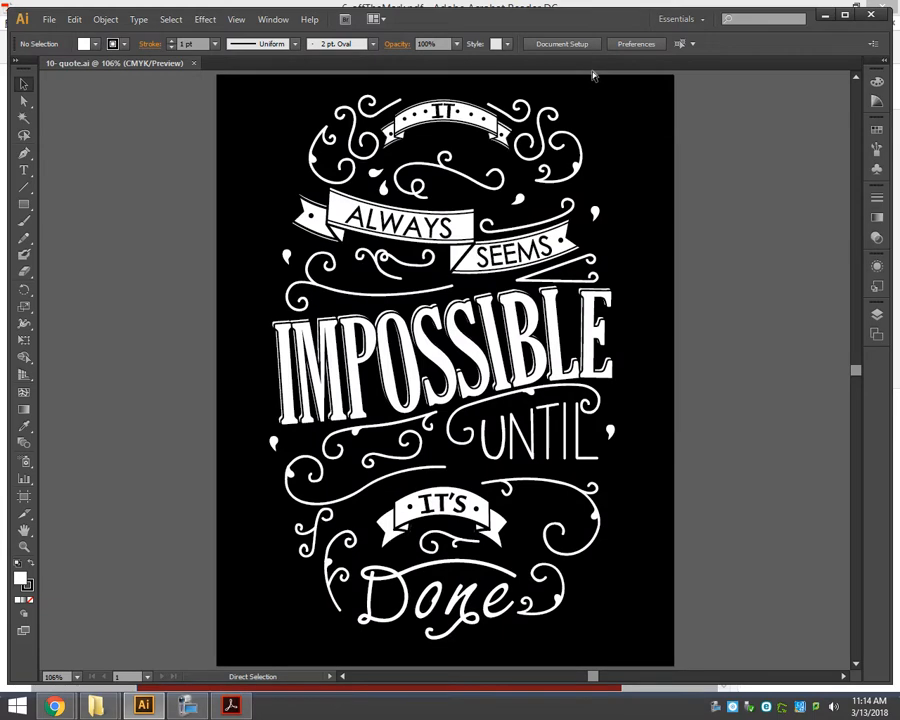
key("ctrl+w")
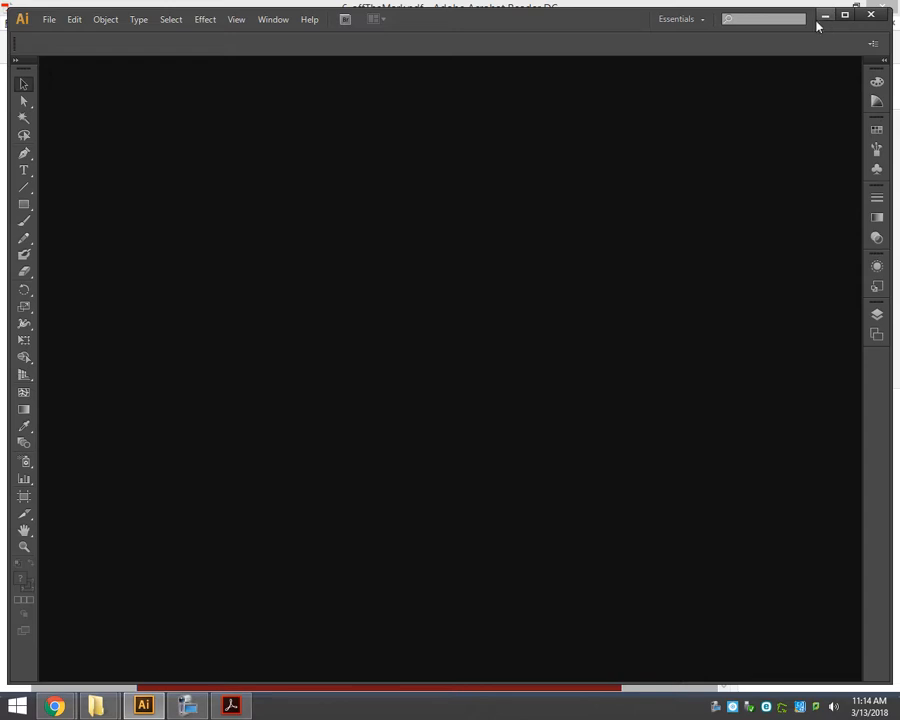
Create a new Letter-size Print document and add the text "MrT" in its upper half
key("ctrl+n")
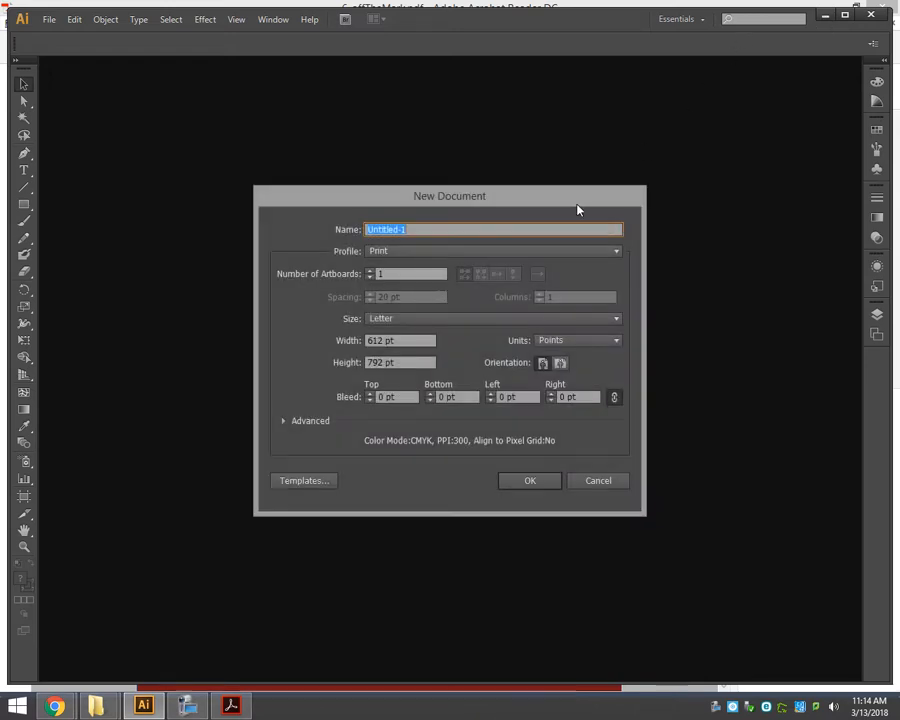
left_click(530, 481)
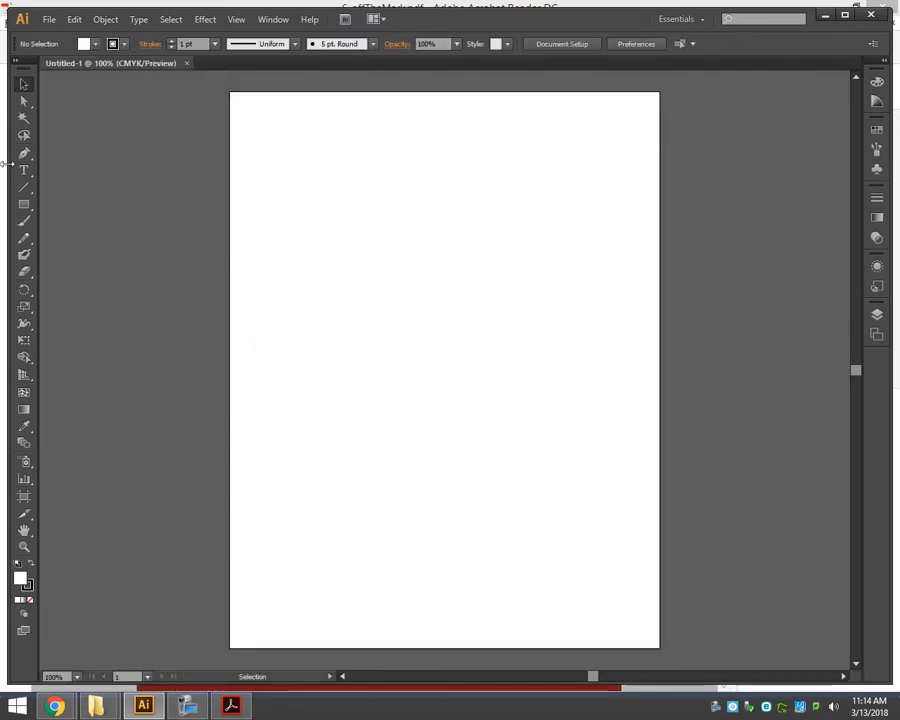
left_click(24, 170)
left_click(352, 255)
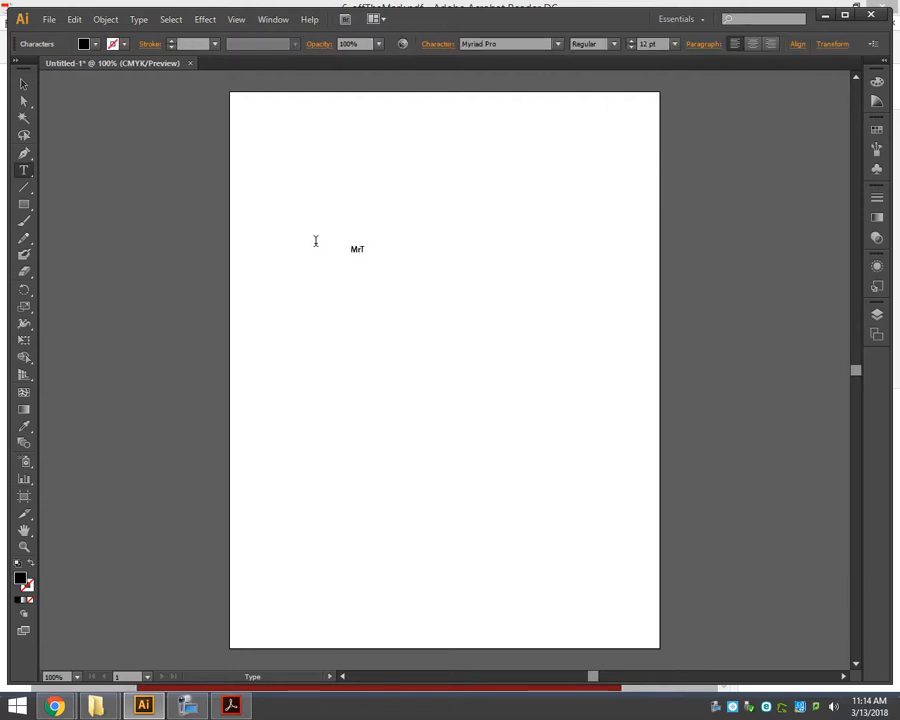
key("ctrl+a")
key("Escape")
Enlarge the MrT text to span most of the artboard's width and convert it to outlines
left_click_drag(368, 257, 678, 487)
left_click_drag(581, 421, 443, 504)
key("ctrl+shift+o")
Reshape the outlined letters by lengthening the stems of the r and T and pulling the T's crossbar end down into a wedge
key("a")
left_click_drag(586, 347, 489, 402)
left_click_drag(516, 373, 519, 501)
left_click_drag(607, 221, 650, 314)
left_click(638, 276)
left_click(395, 182)
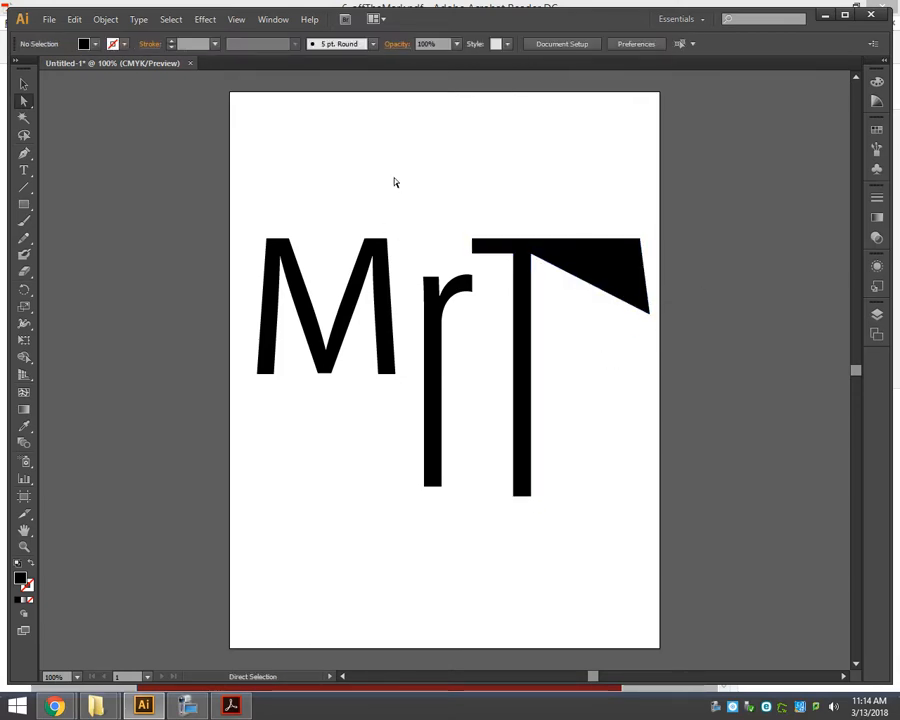
Draw a closed, filled freeform curved shape above the letters with the Pen tool, and deselect it
key("p")
left_click_drag(344, 154, 352, 131)
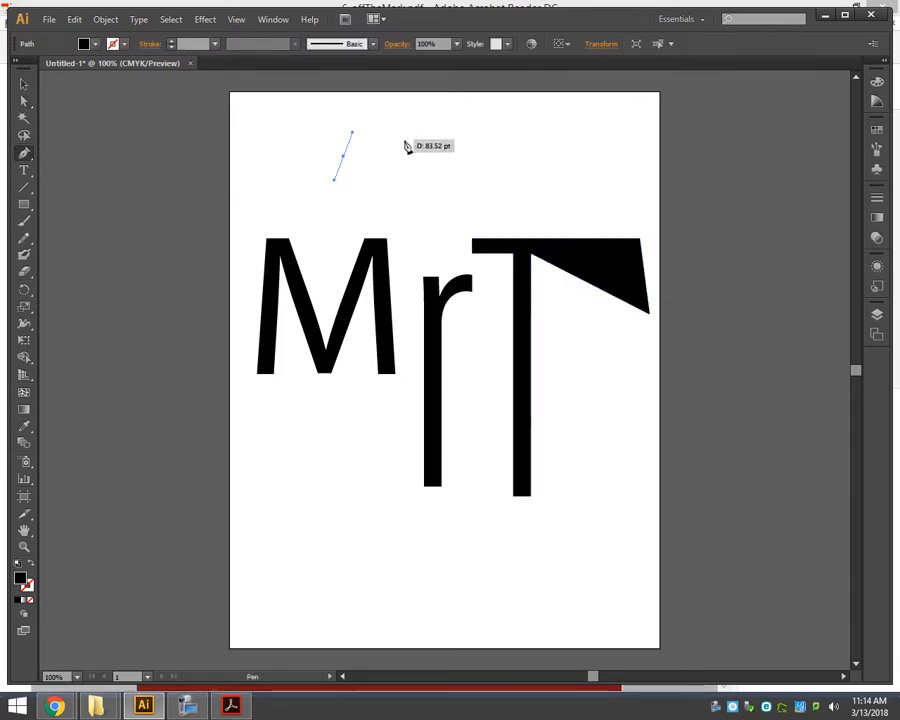
left_click_drag(405, 140, 405, 168)
left_click_drag(552, 152, 552, 191)
left_click_drag(380, 198, 286, 184)
left_click(345, 155)
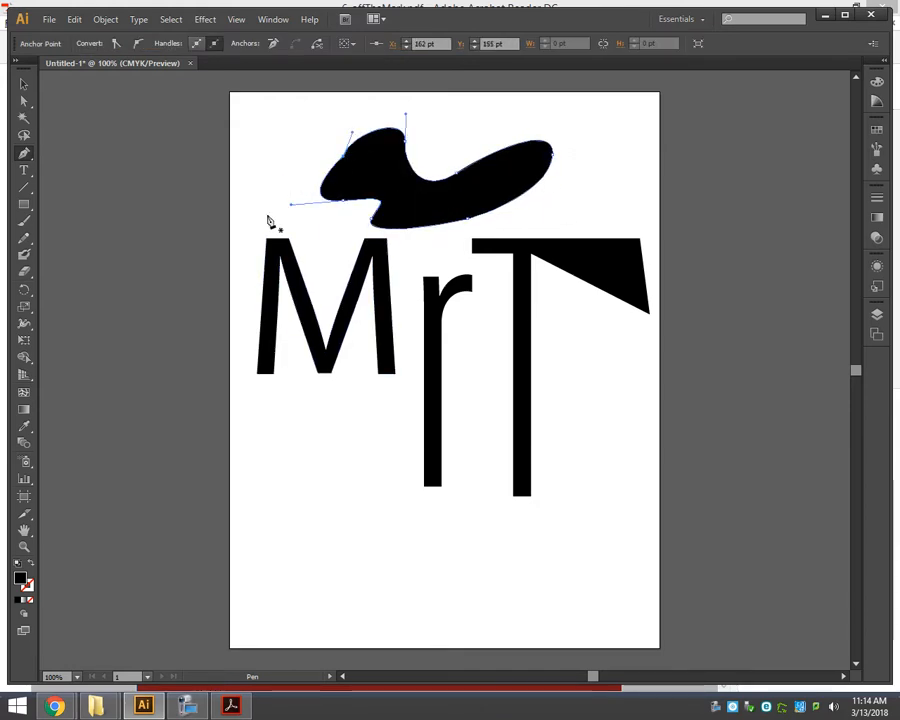
left_click(24, 84)
left_click(306, 196)
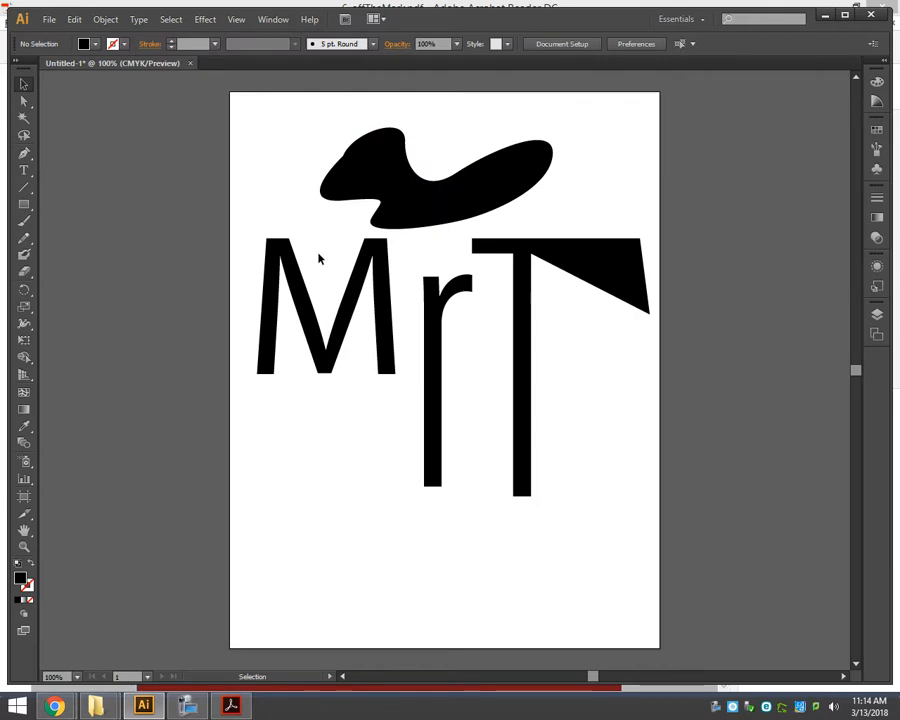
Examine the edges of the outlined r at high magnification, and the anchor points of all the artwork
key("z")
left_click_drag(447, 297, 448, 304)
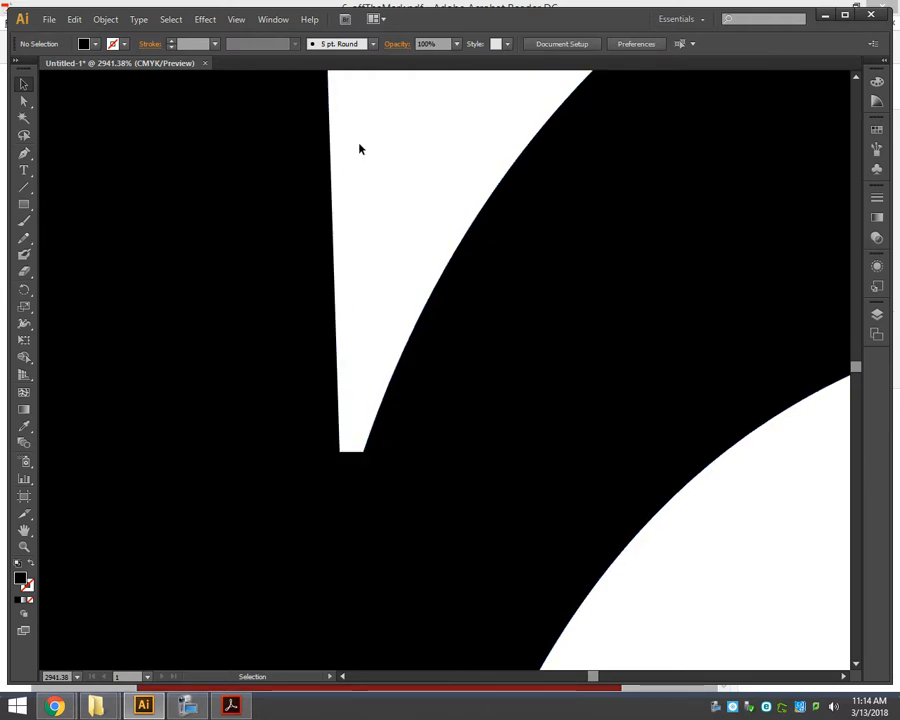
key("ctrl+0")
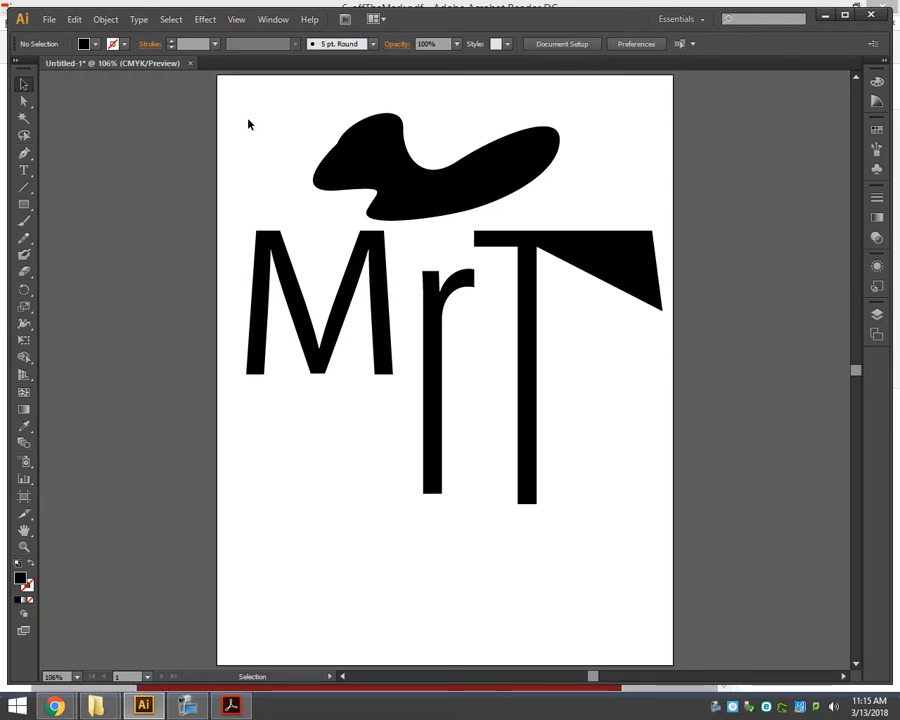
left_click_drag(249, 124, 549, 400)
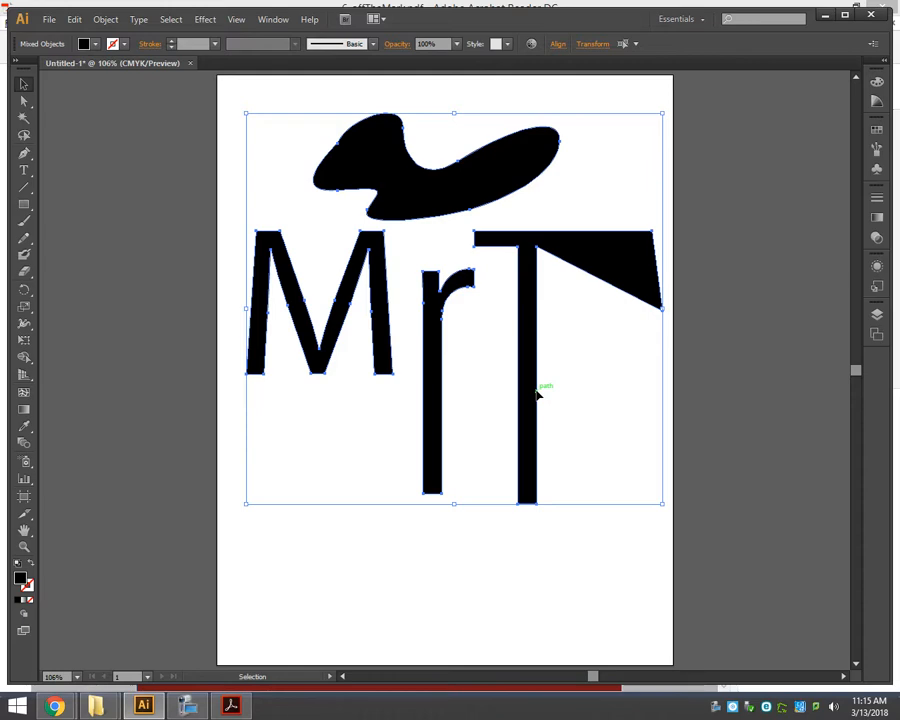
Close the Untitled-1 document without saving the changes
key("a")
key("ctrl+w")
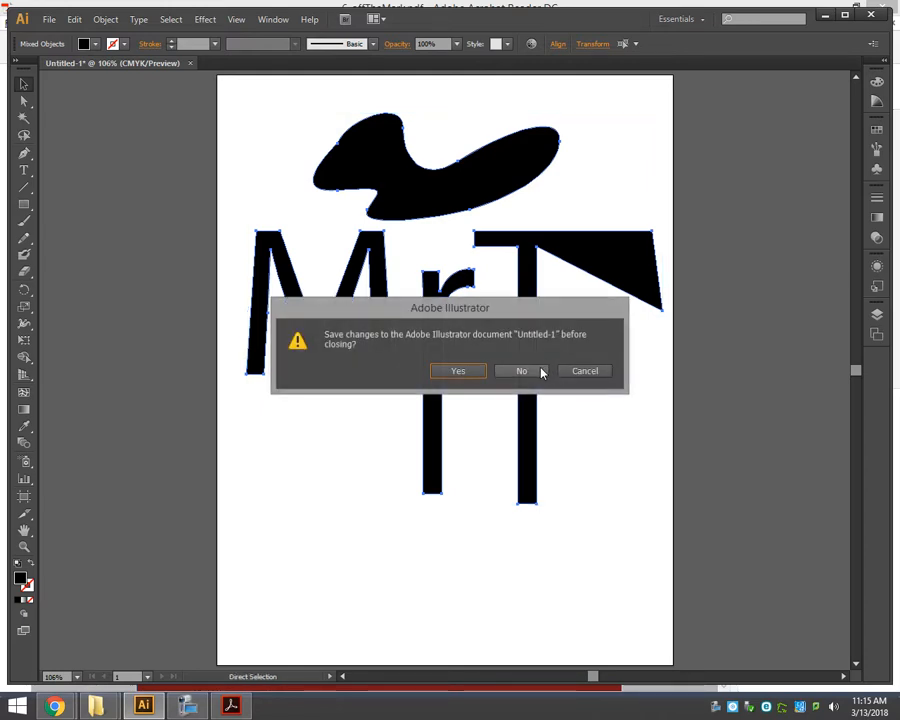
left_click(532, 375)
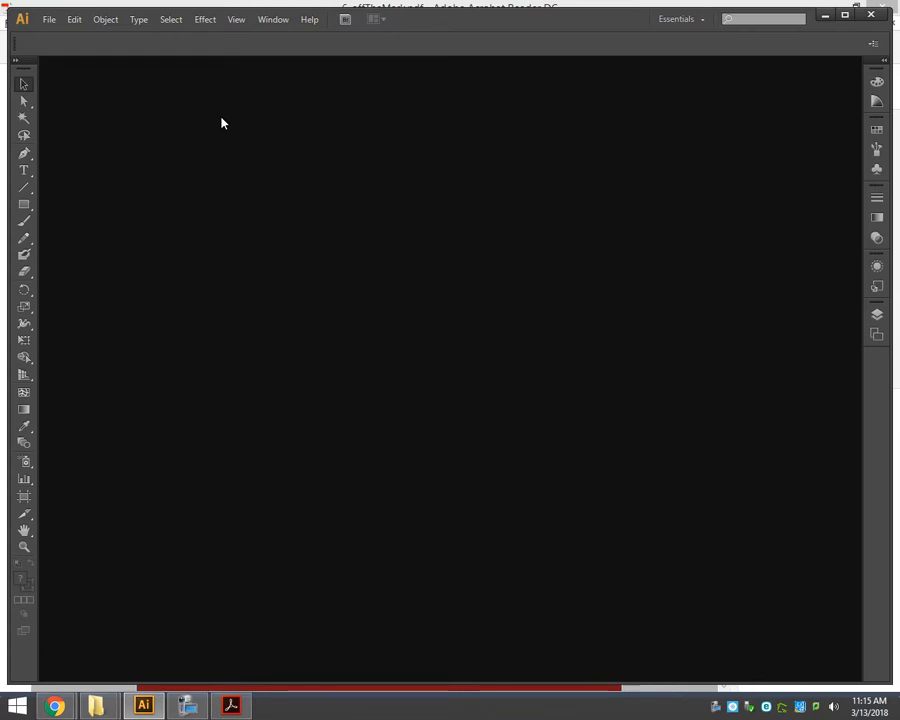
Open IllustratorWarmUpExercise.ai from the teacher's Grade 12-CommTech folder on the HandOut drive
key("ctrl+o")
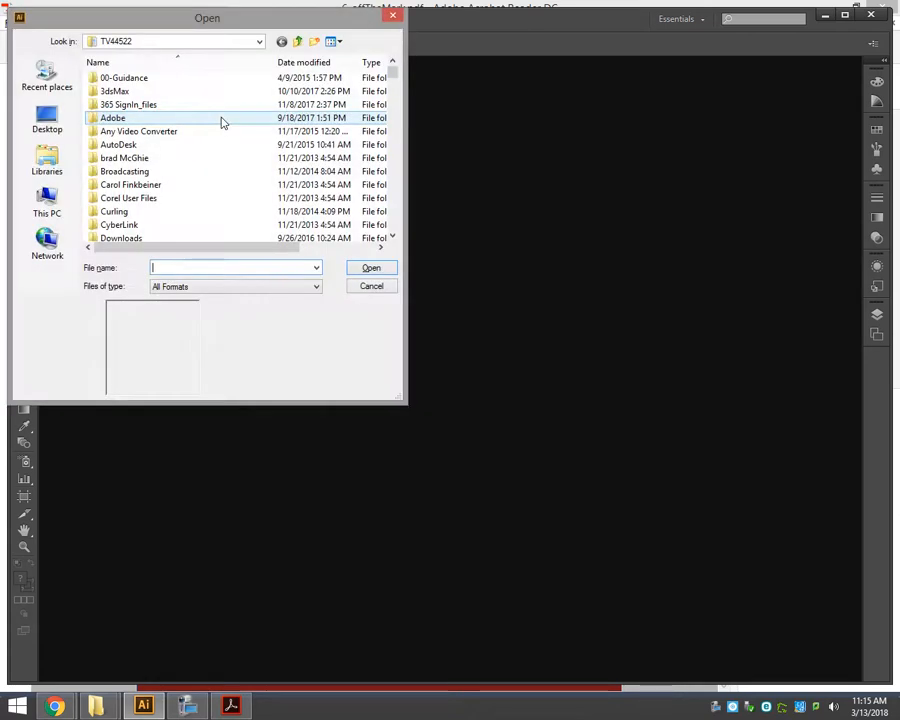
left_click(47, 205)
left_click_drag(394, 110, 397, 224)
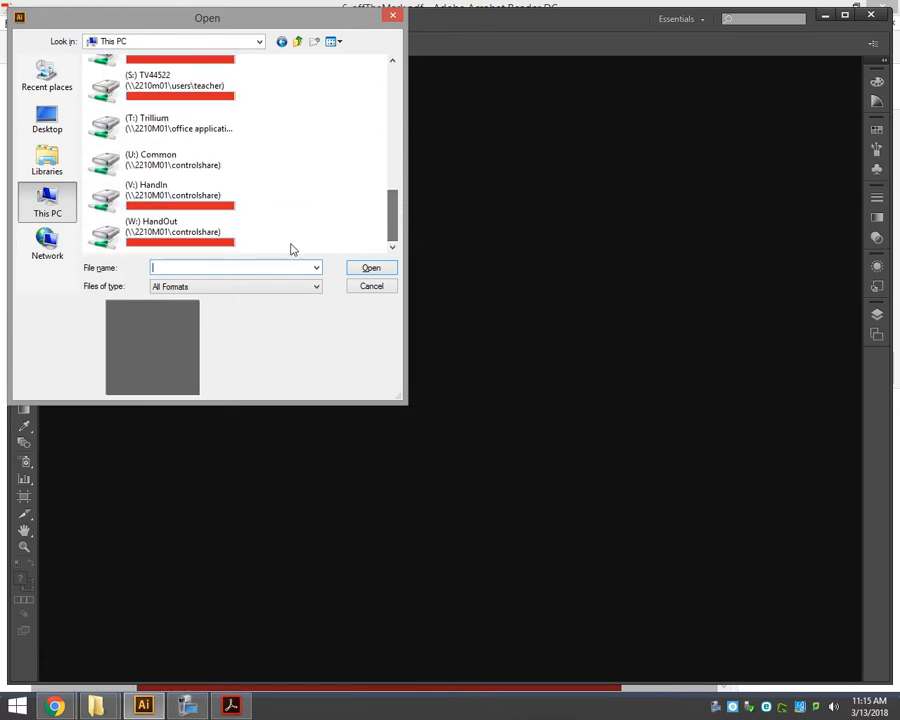
double_click(200, 228)
scroll(195, 200, "down", 15)
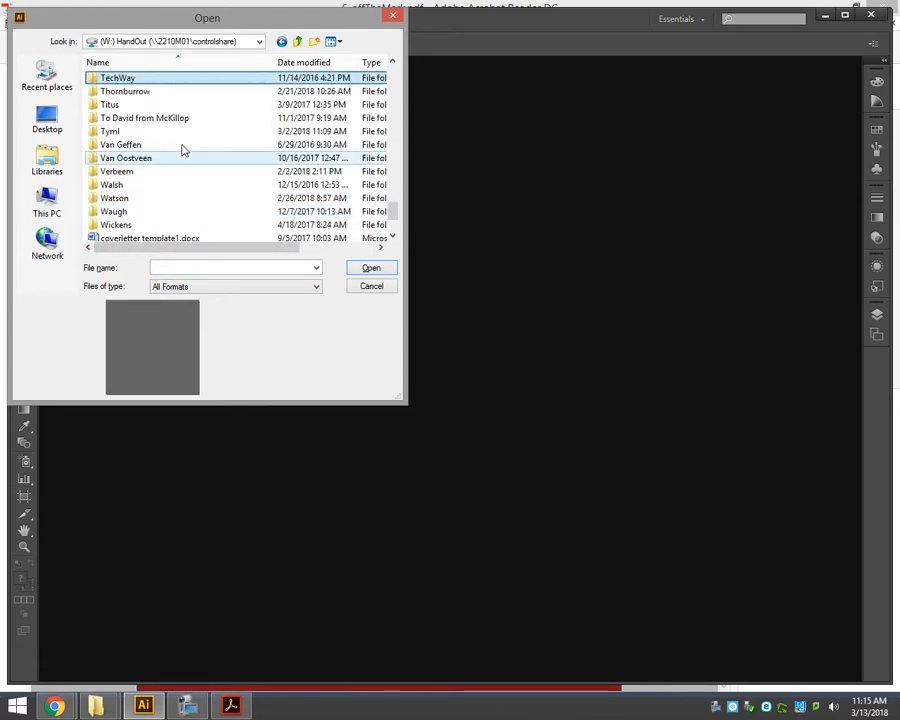
double_click(207, 92)
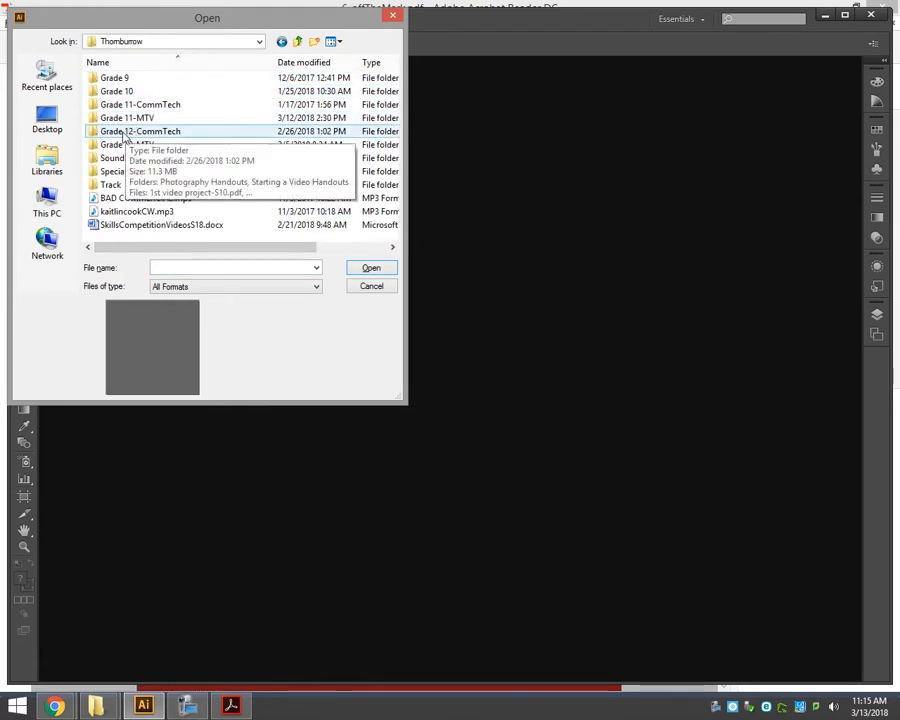
double_click(129, 134)
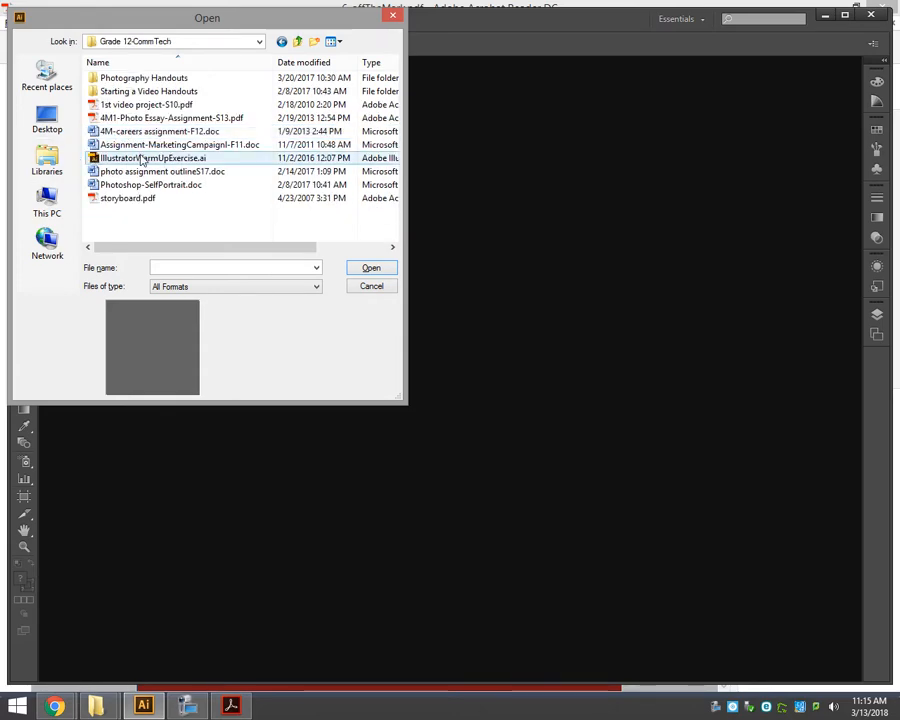
double_click(95, 160)
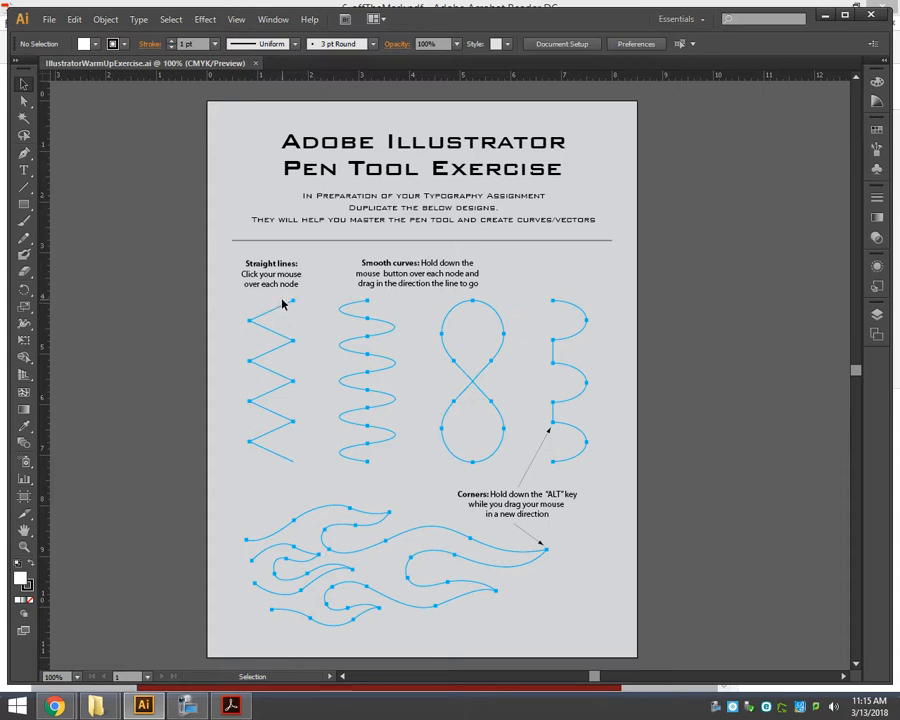
Trace the straight-lines zigzag with the Pen tool through its first six nodes, starting at the top
left_click(23, 153)
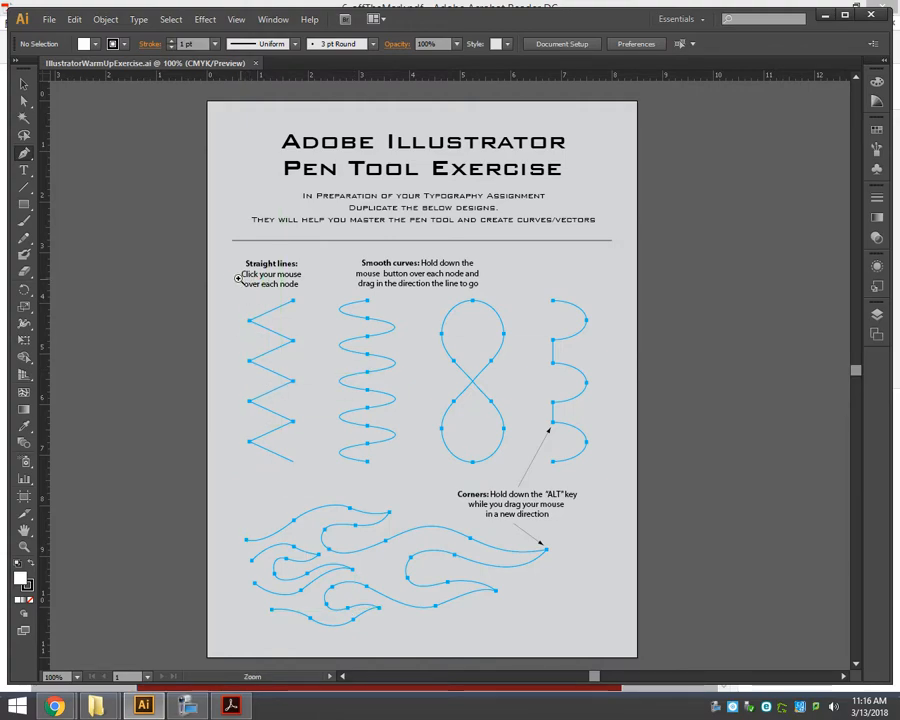
left_click_drag(230, 275, 326, 480)
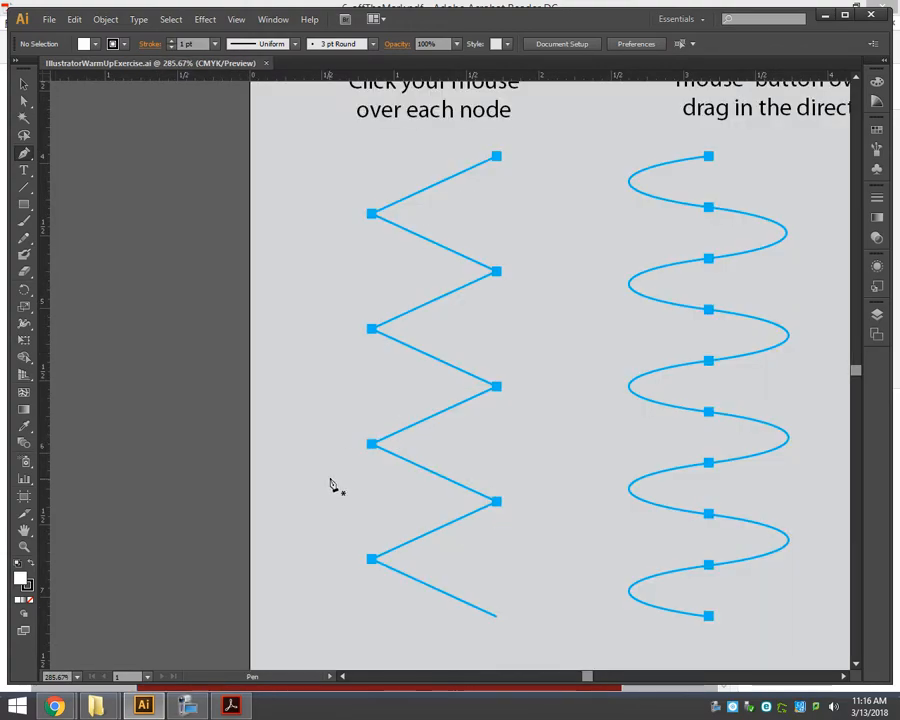
left_click_drag(365, 270, 341, 355)
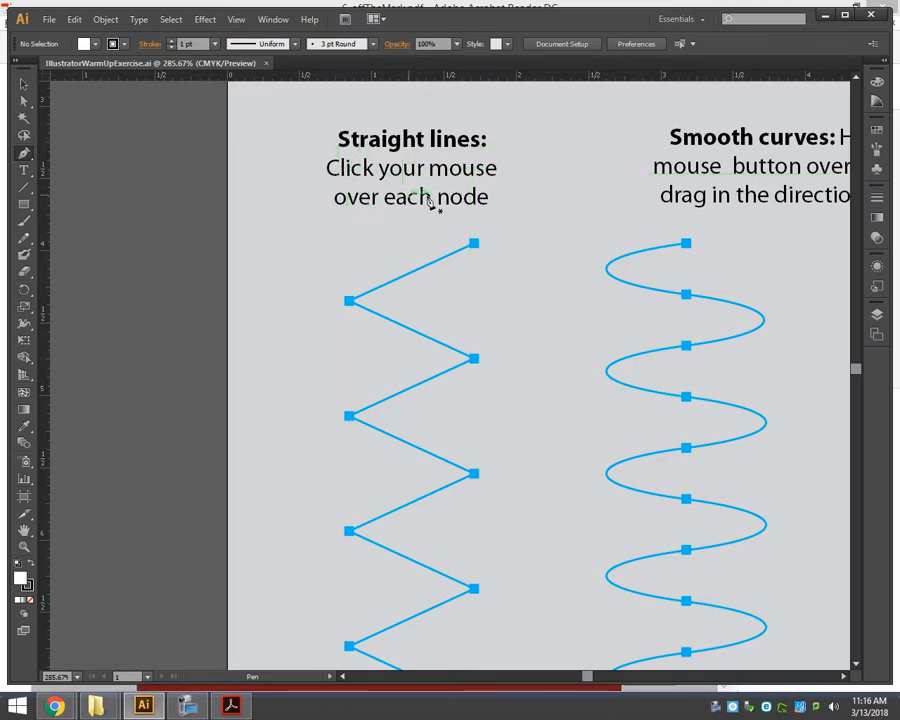
left_click_drag(533, 392, 496, 282)
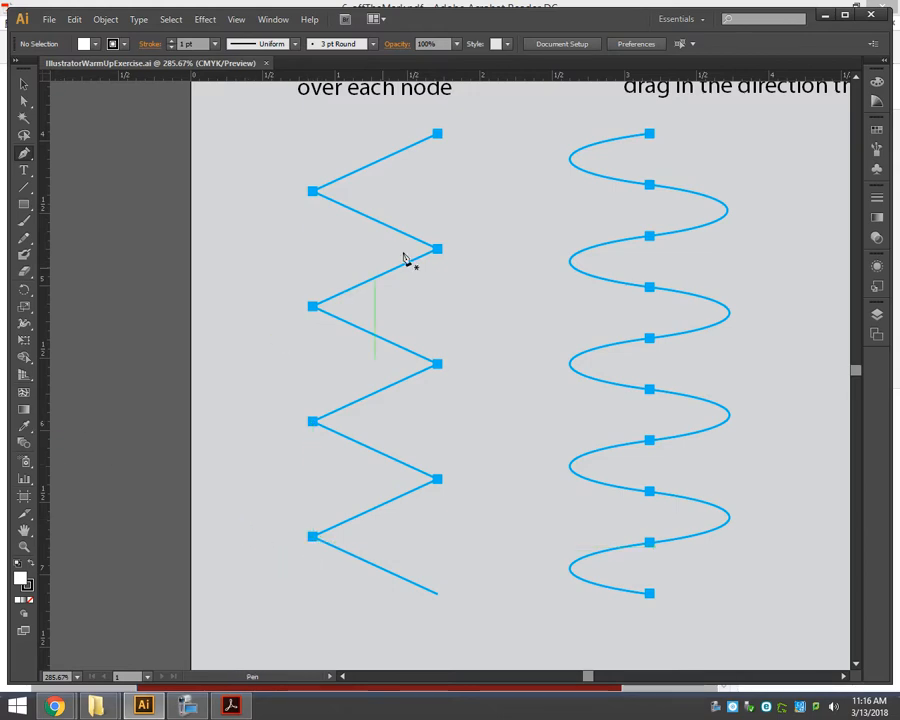
left_click(437, 134)
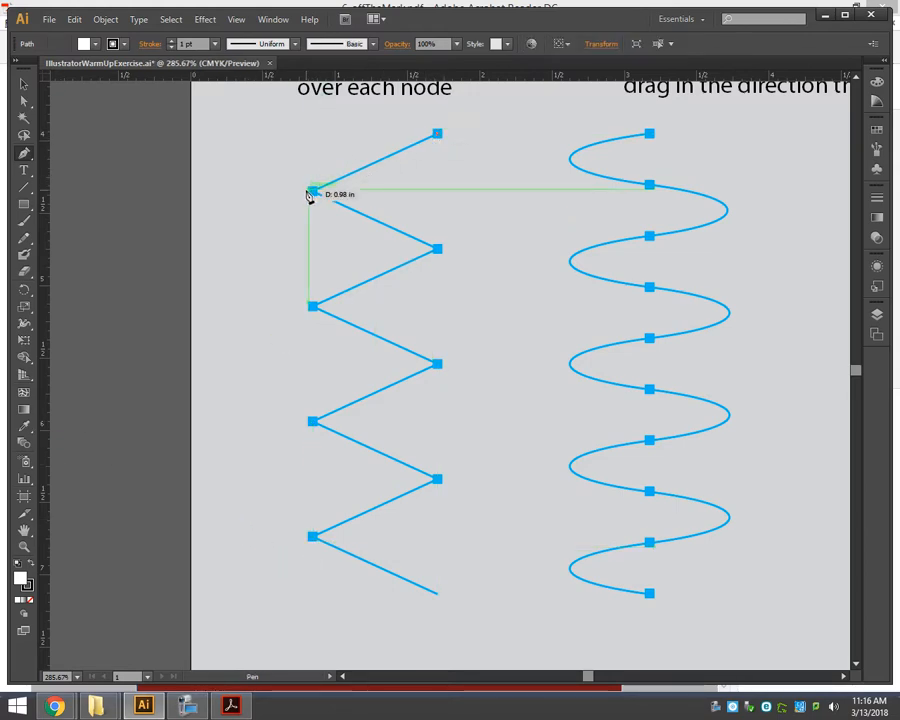
left_click(312, 191)
left_click(437, 249)
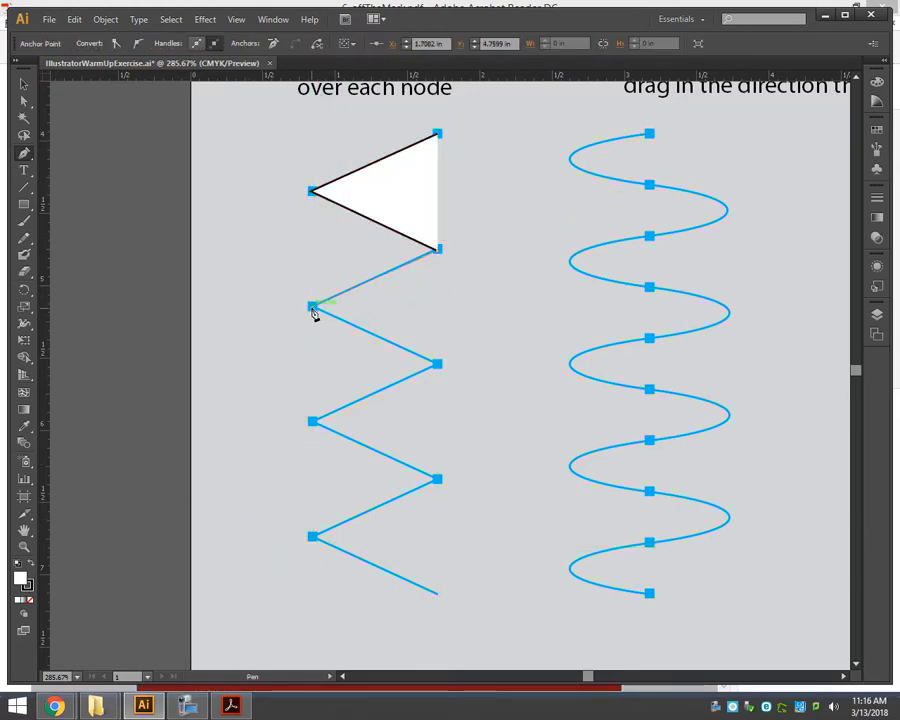
left_click(312, 306)
left_click(437, 364)
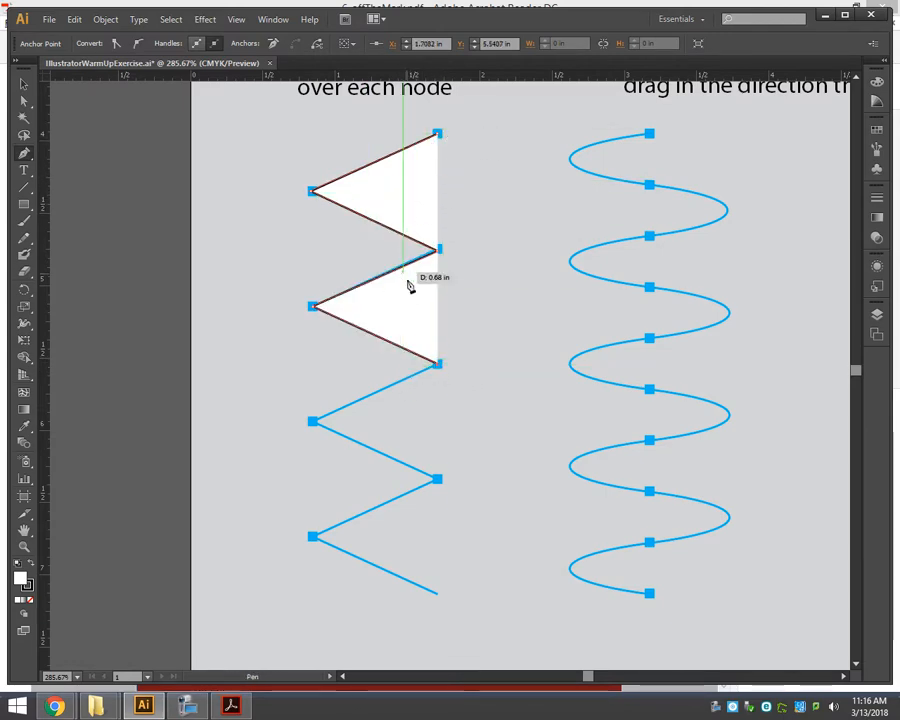
left_click(312, 421)
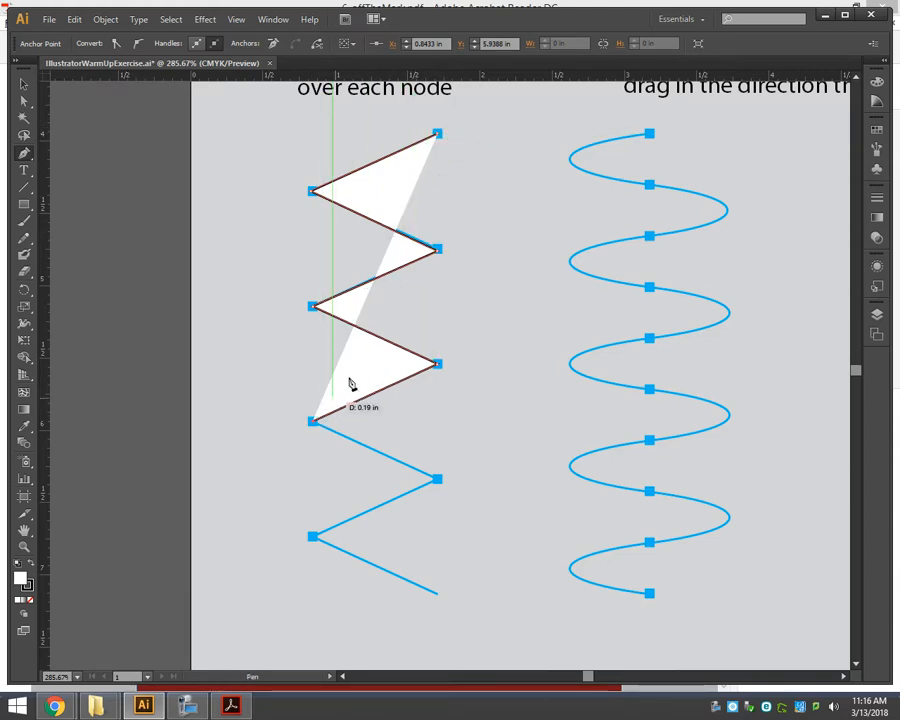
Extend the zigzag path through its remaining nodes to the lower end, and set its fill to None
left_click(27, 588)
left_click(19, 579)
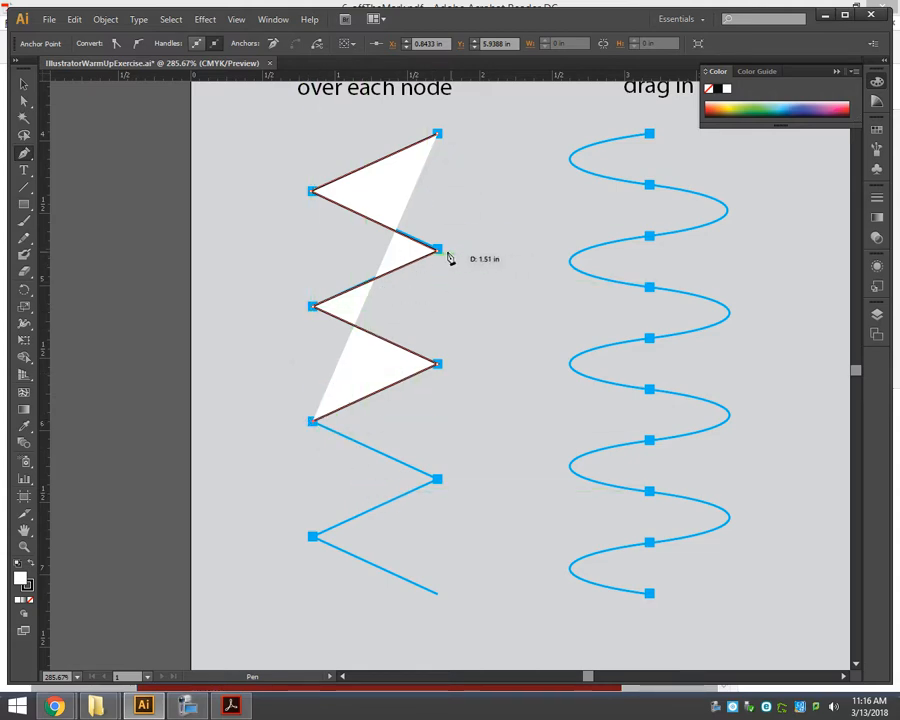
scroll(434, 392, "down", 5)
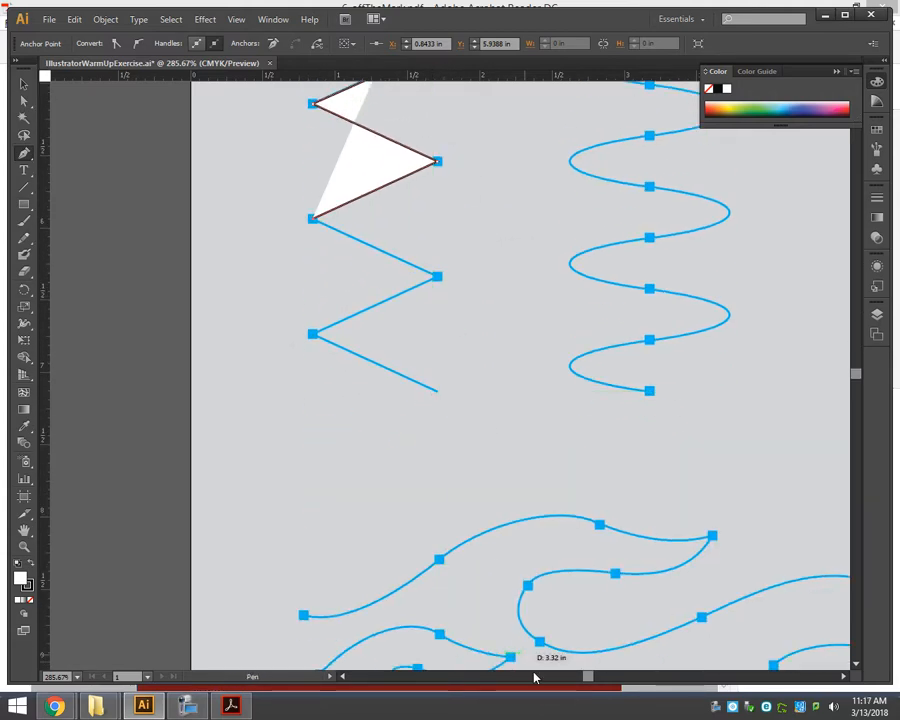
scroll(590, 533, "up", 4)
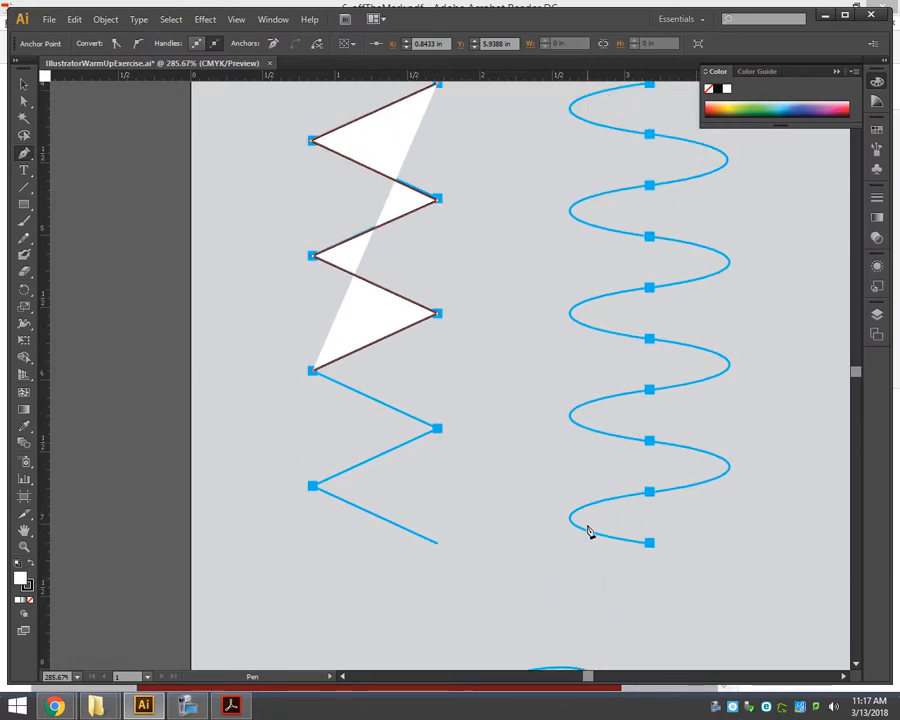
scroll(590, 533, "up", 1)
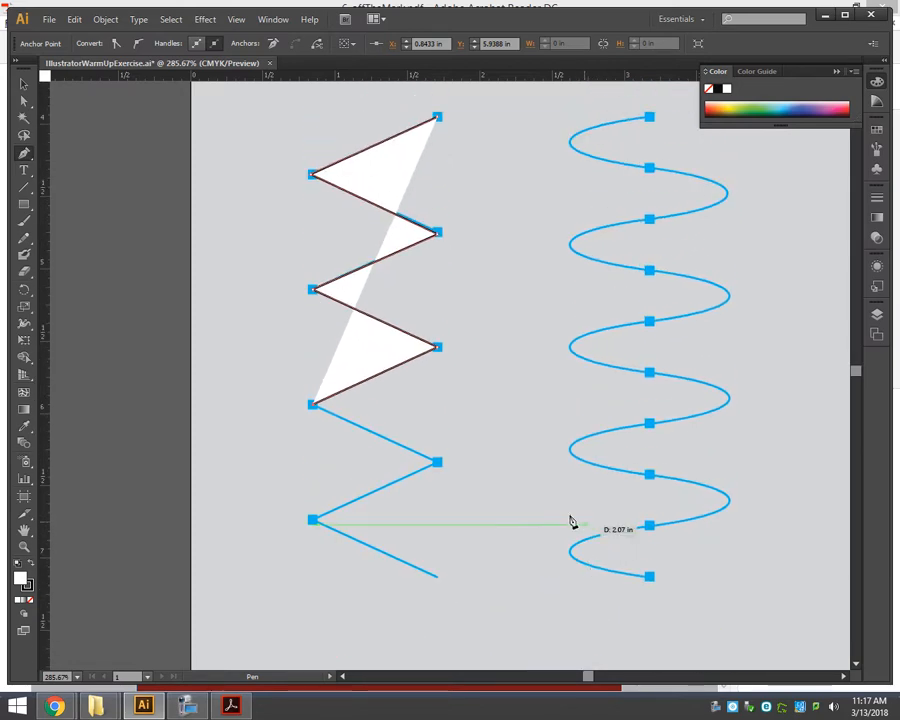
left_click(437, 462)
left_click(312, 519)
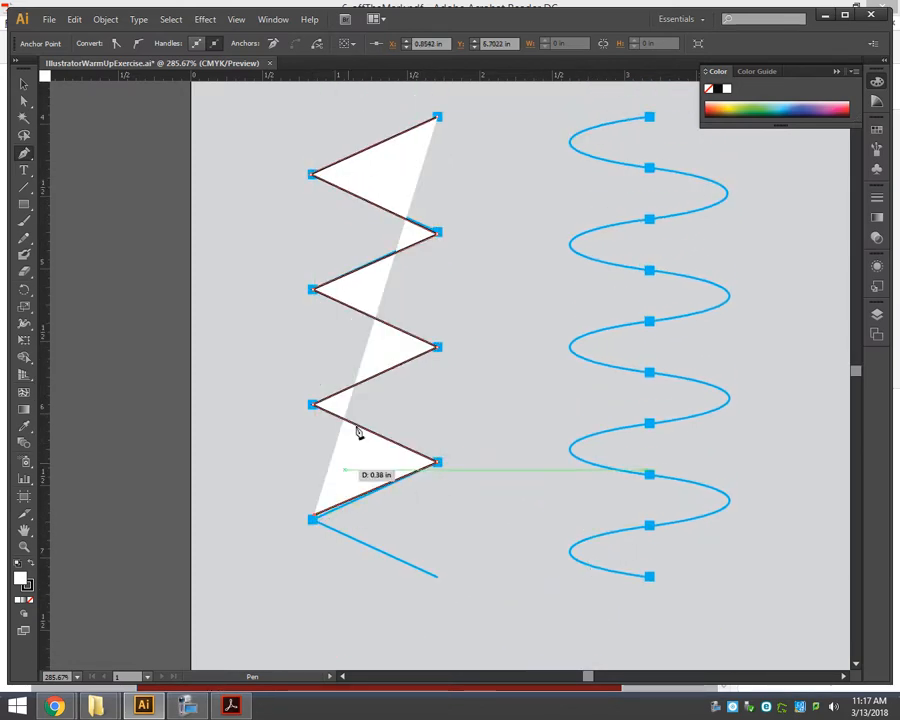
left_click(31, 601)
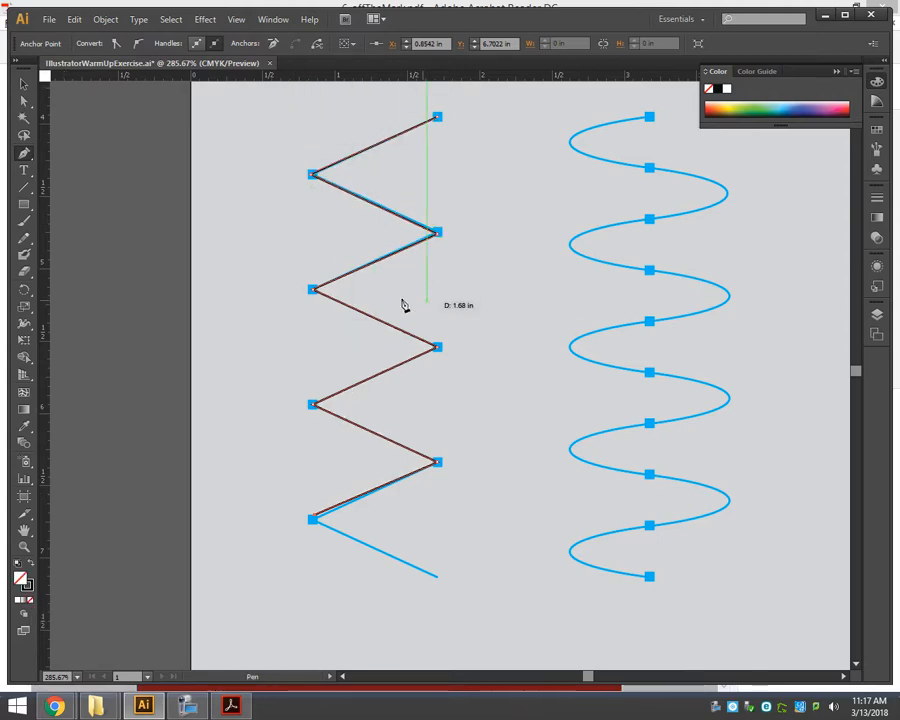
left_click(436, 577)
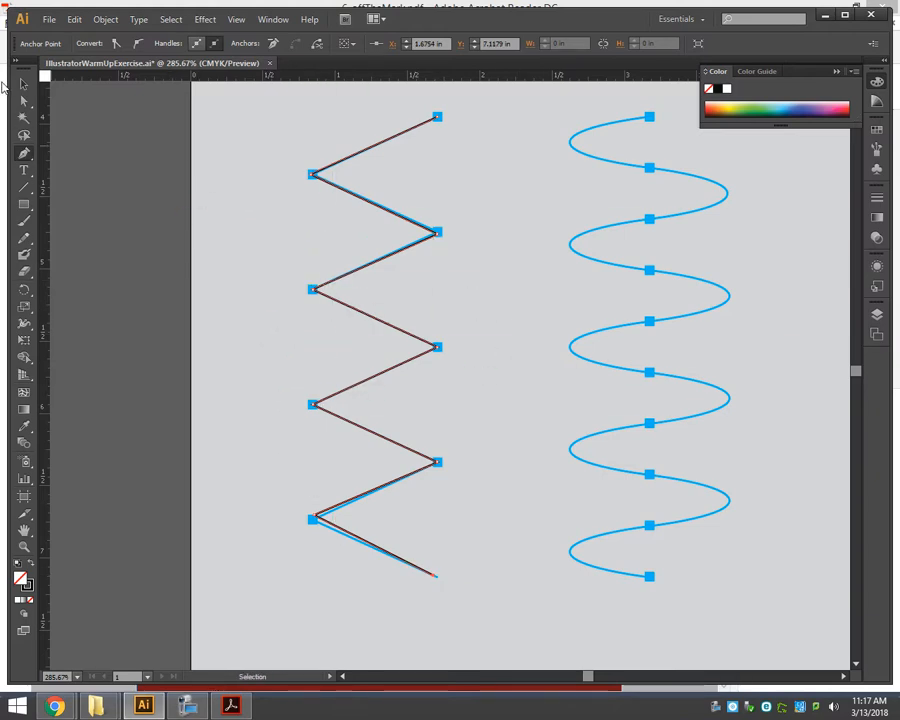
Deselect the finished zigzag, and start the smooth-curves wave with the Pen tool by placing a smooth anchor on its top node
left_click(24, 83)
left_click(613, 297)
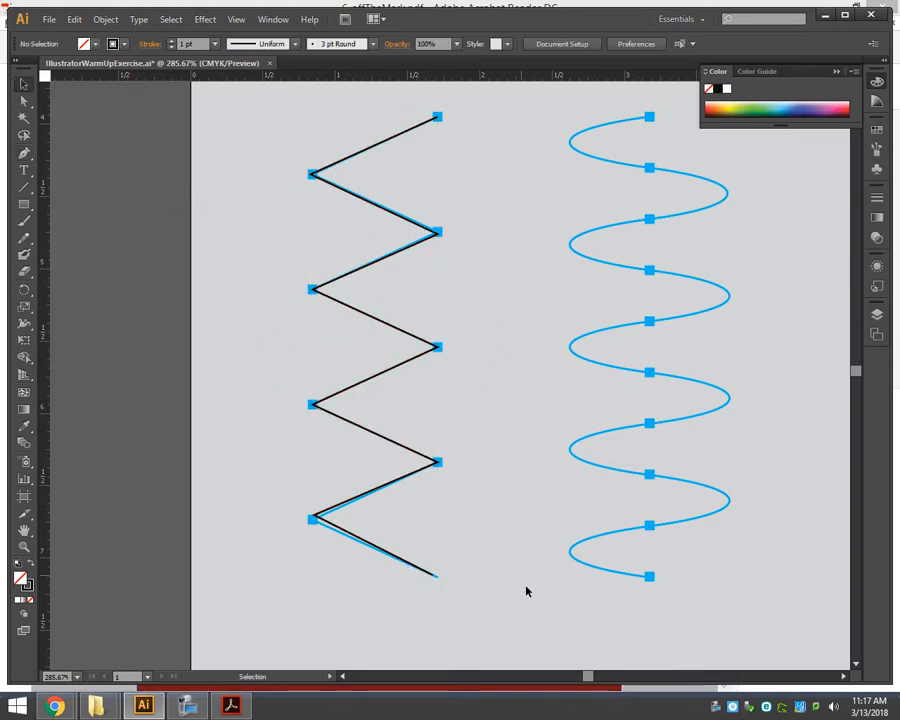
left_click_drag(585, 678, 586, 681)
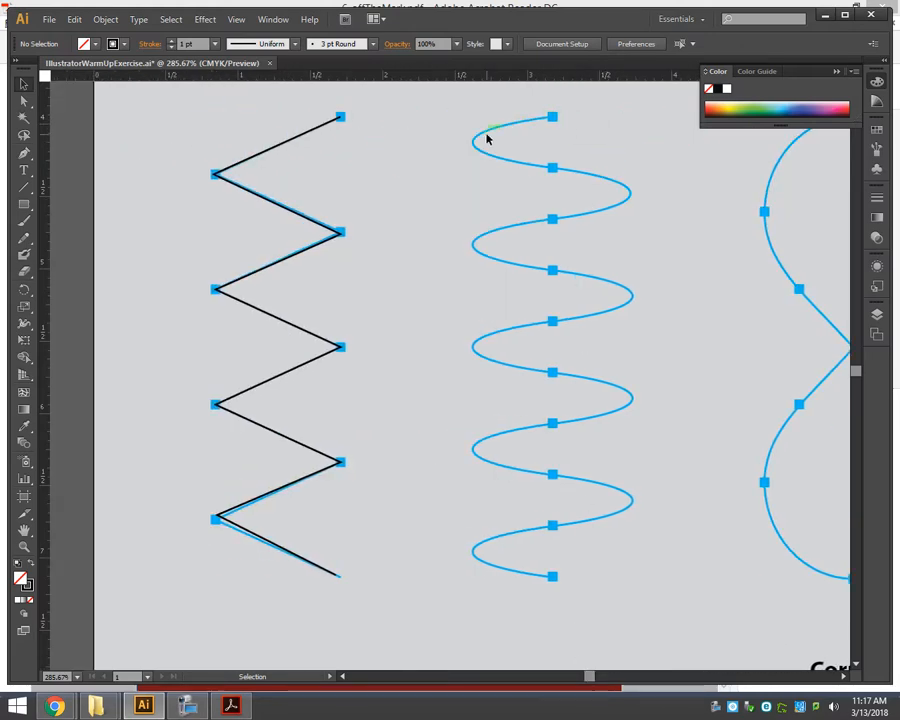
left_click(22, 154)
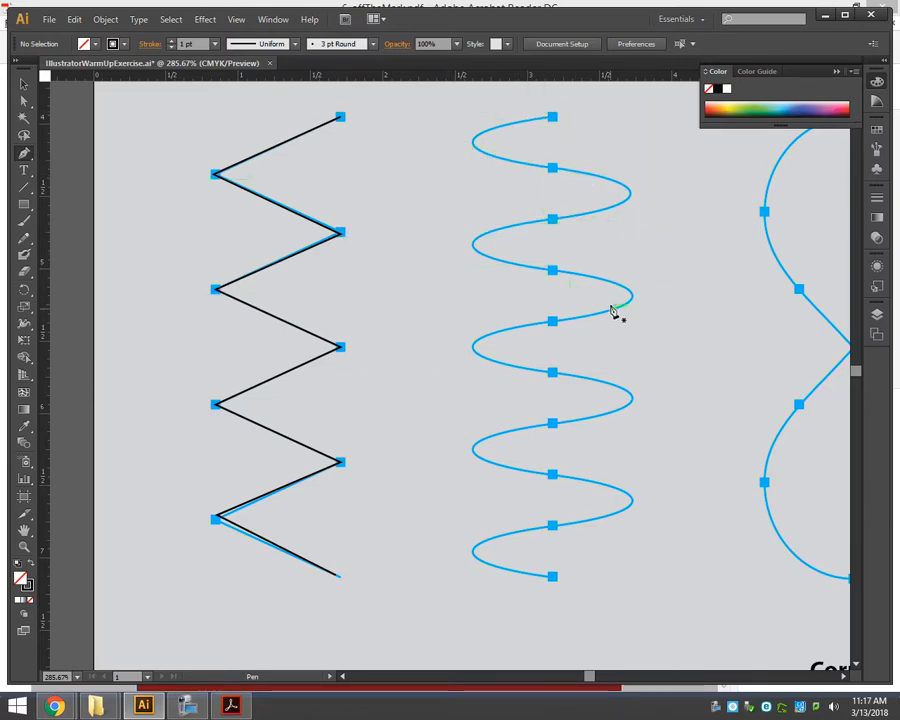
left_click_drag(670, 272, 562, 276)
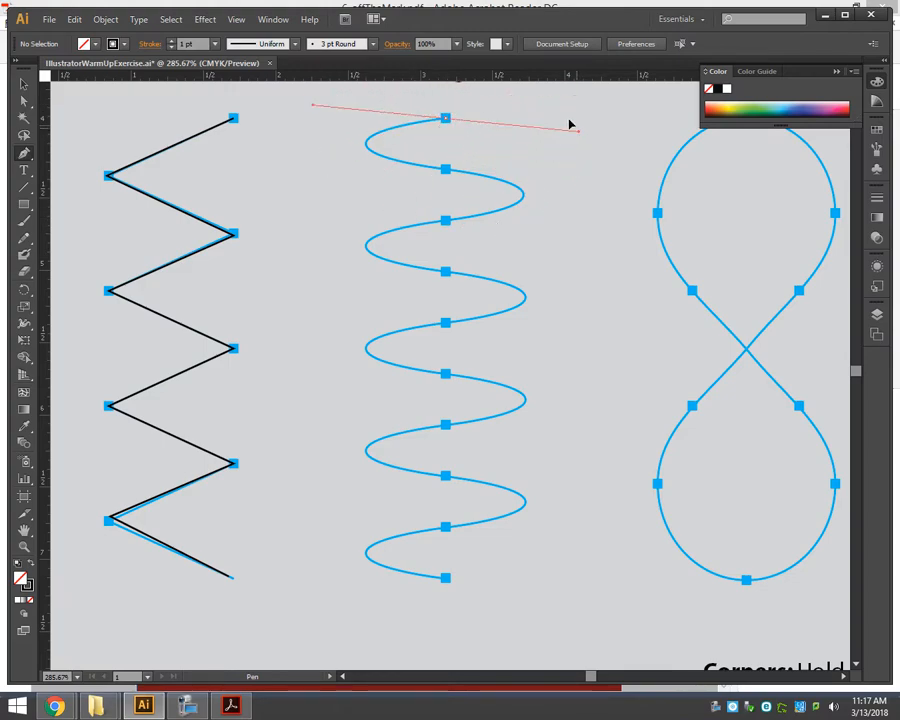
scroll(376, 88, "up", 6)
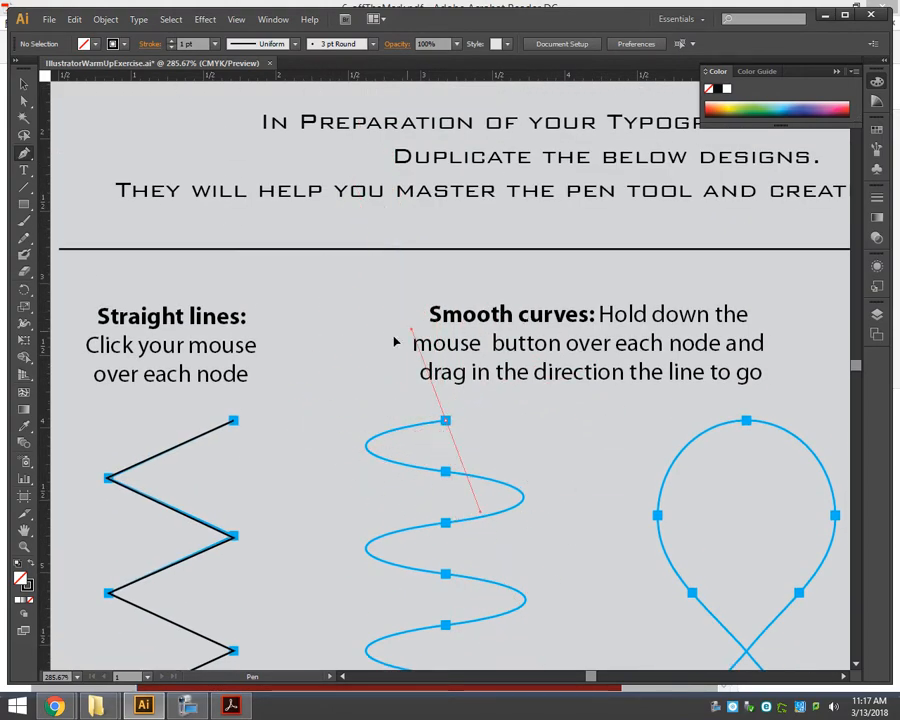
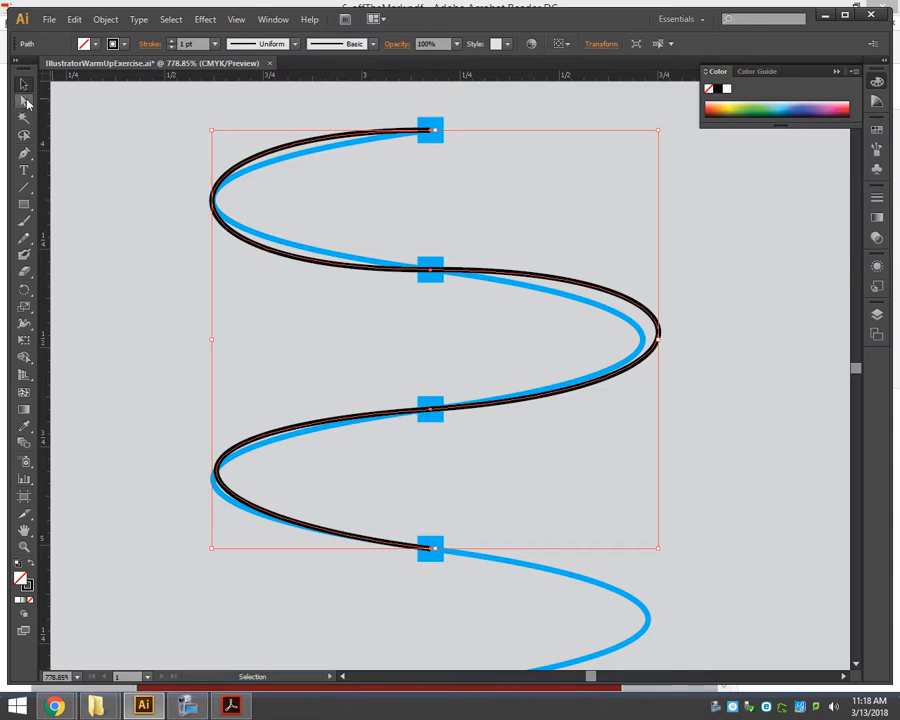
Adjust the direction handles of the wave path's first two bends with the Direct Selection tool so they follow the blue guide
left_click(27, 103)
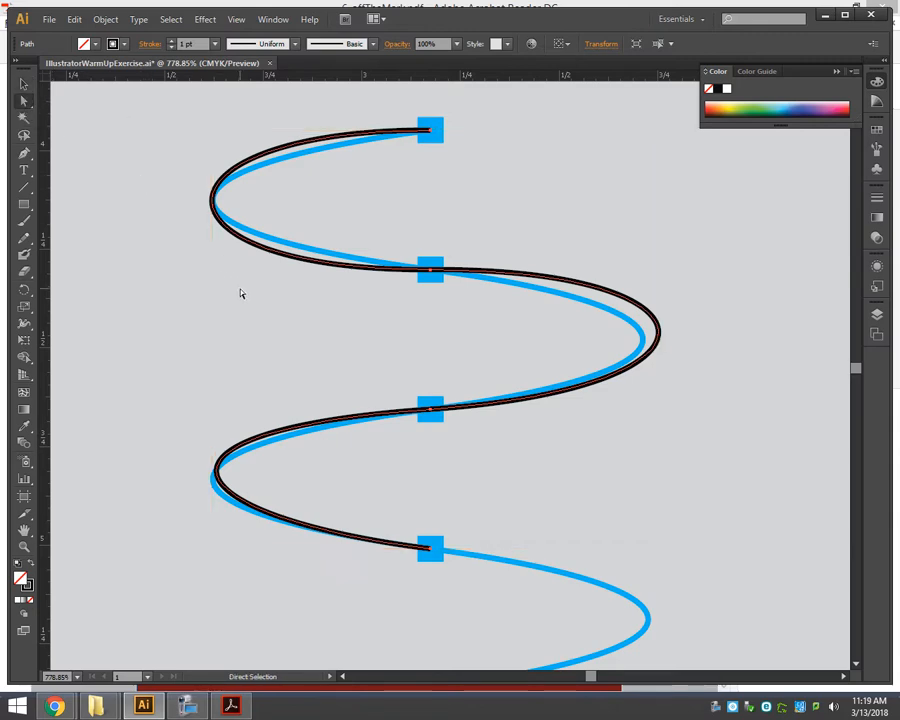
left_click(314, 130)
left_click(323, 145)
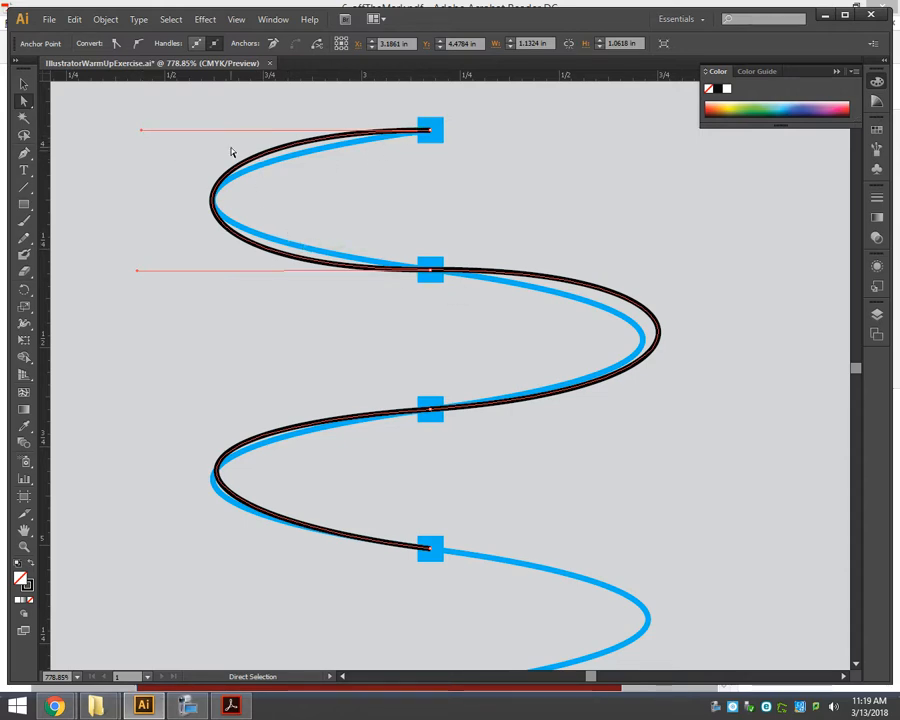
left_click_drag(140, 133, 155, 398)
left_click_drag(136, 538, 126, 509)
left_click_drag(155, 400, 150, 406)
scroll(432, 520, "down", 5)
scroll(432, 520, "down", 3)
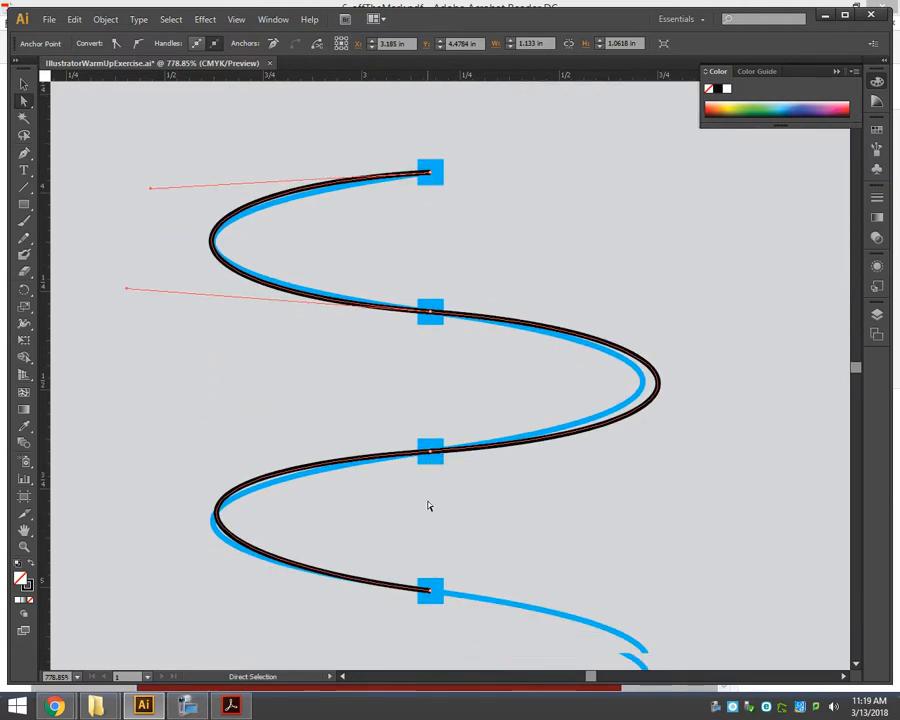
left_click(655, 396)
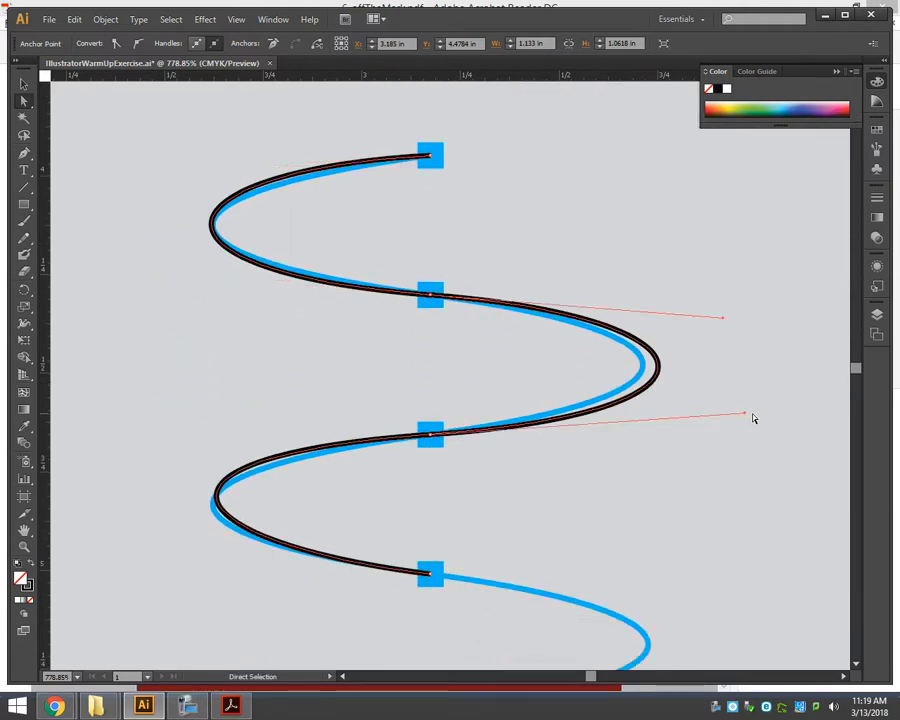
left_click_drag(746, 418, 698, 418)
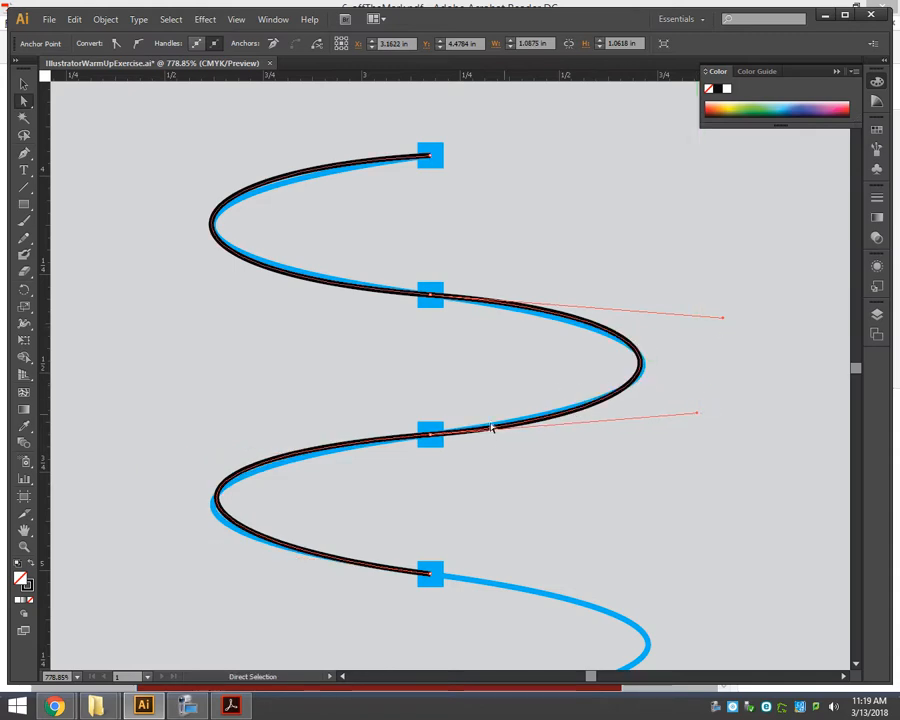
Resume the wave path from its open end at the fourth node with the Pen tool, setting its outgoing handle along the next bend
scroll(480, 466, "down", 6)
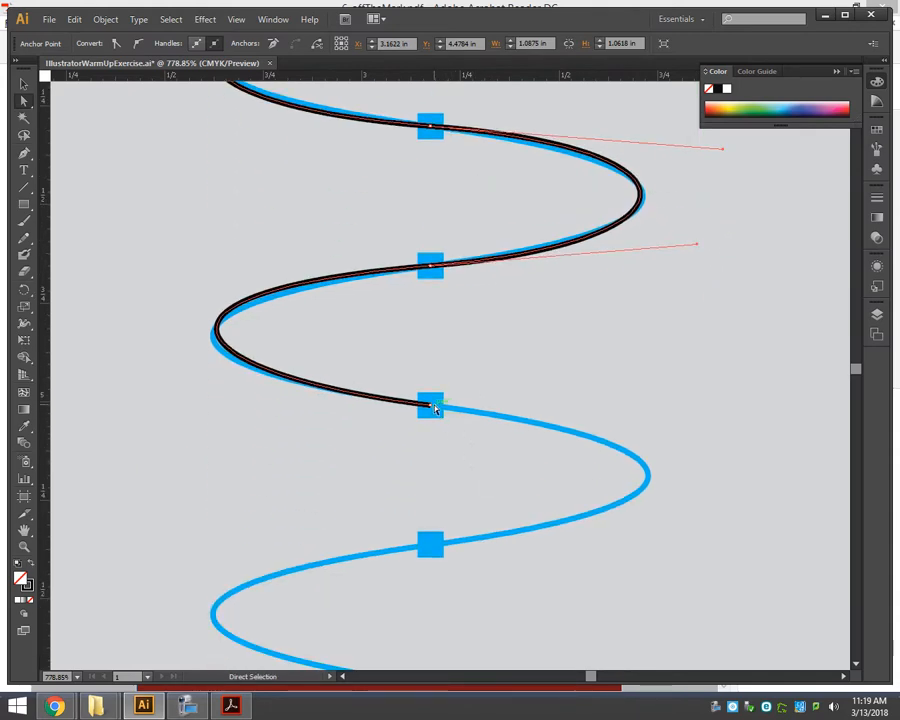
left_click(431, 406)
left_click(24, 155)
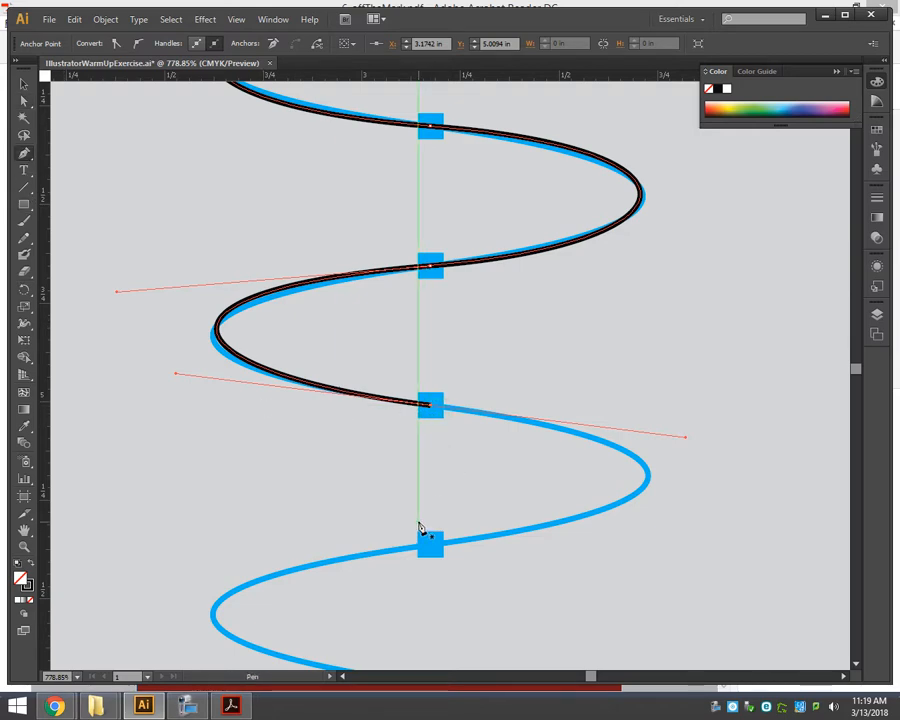
scroll(460, 545, "down", 2)
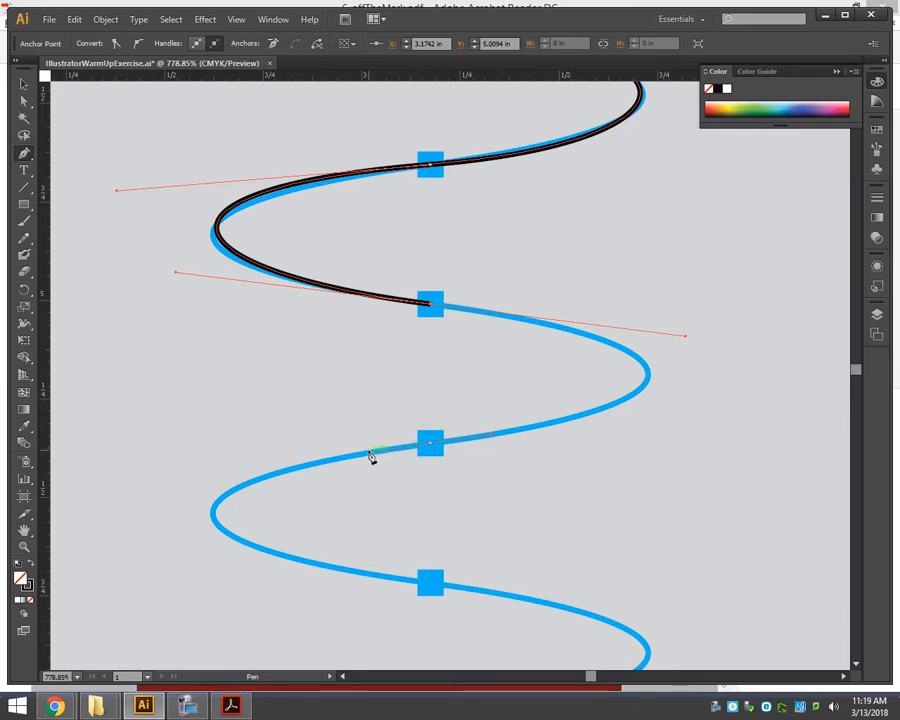
left_click_drag(369, 455, 370, 454)
key("ctrl+z")
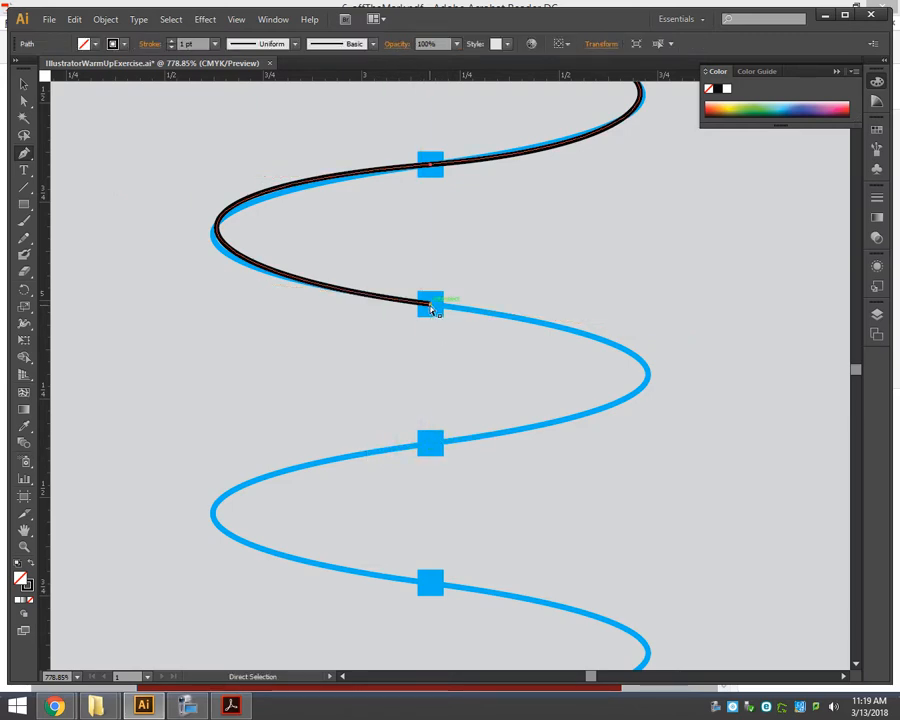
left_click(430, 304)
left_click_drag(570, 330, 618, 329)
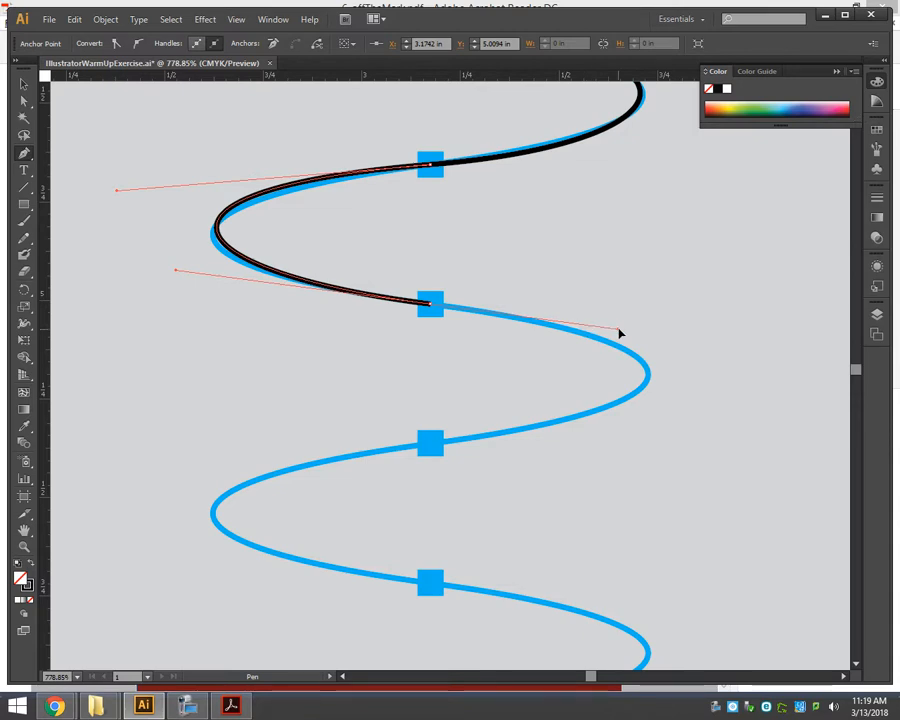
Extend the wave path through its fifth, sixth and seventh nodes with smooth anchors, pulling each handle along the blue guide
left_click_drag(430, 446, 591, 482)
key("space")
left_click_drag(810, 534, 213, 500)
left_click_drag(297, 510, 486, 346)
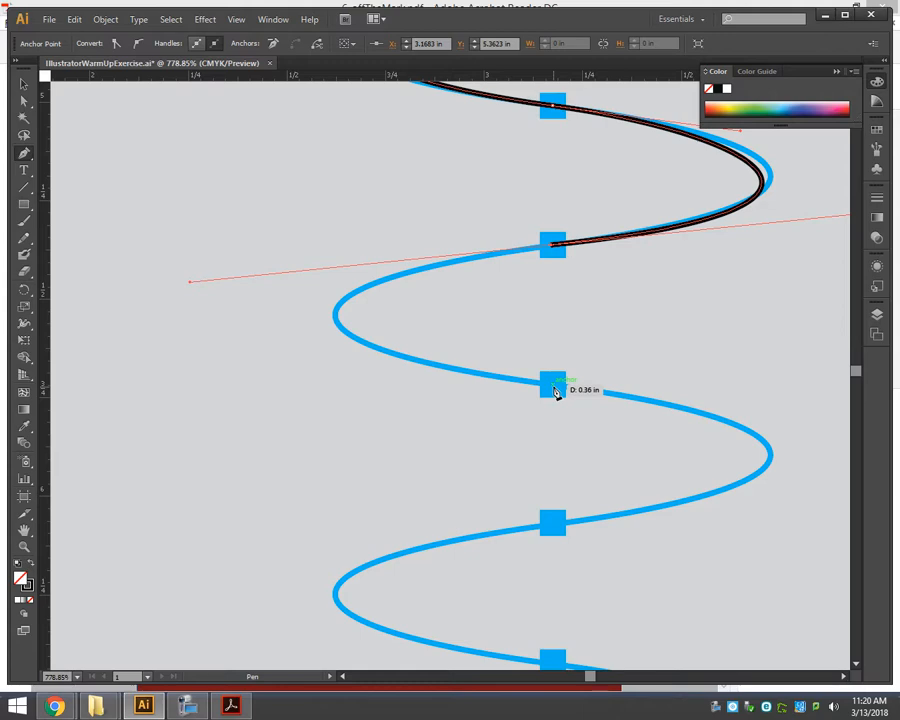
left_click_drag(556, 390, 758, 404)
scroll(600, 540, "down", 2)
left_click_drag(546, 428, 186, 482)
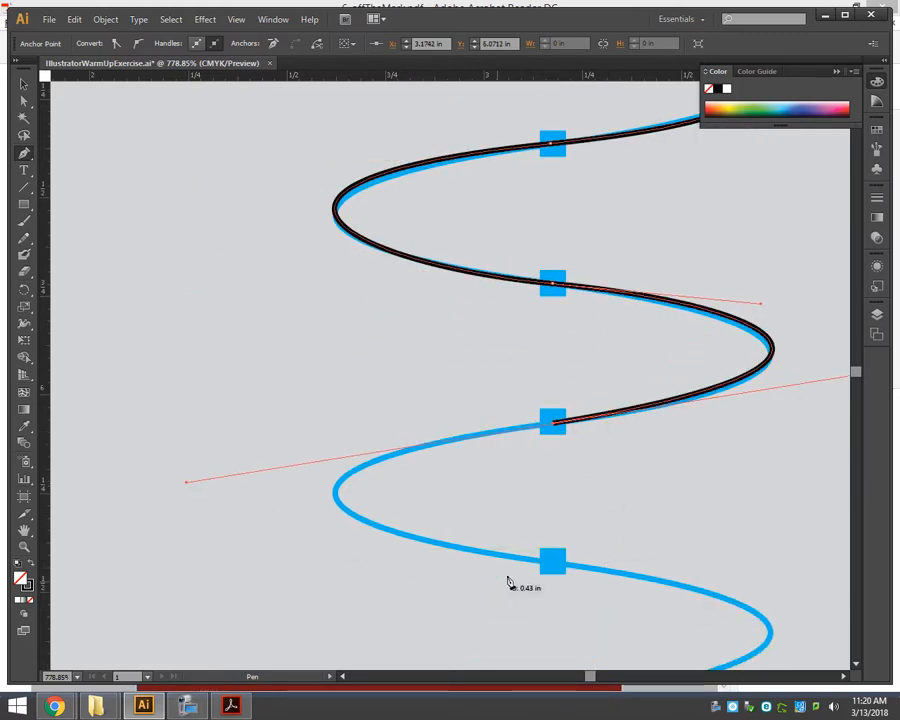
Trace the wave's last three nodes with smooth anchors down to its lower end, and deselect the path
left_click_drag(552, 564, 739, 603)
key("ctrl+z")
key("ctrl+z")
left_click_drag(550, 431, 187, 491)
left_click_drag(552, 578, 759, 598)
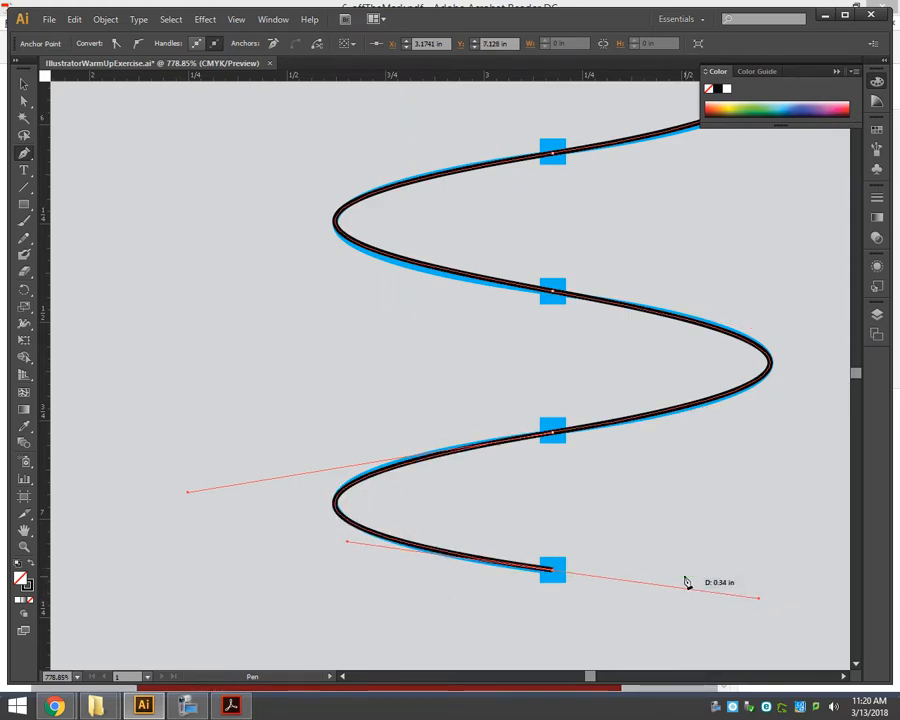
left_click(666, 545, "ctrl")
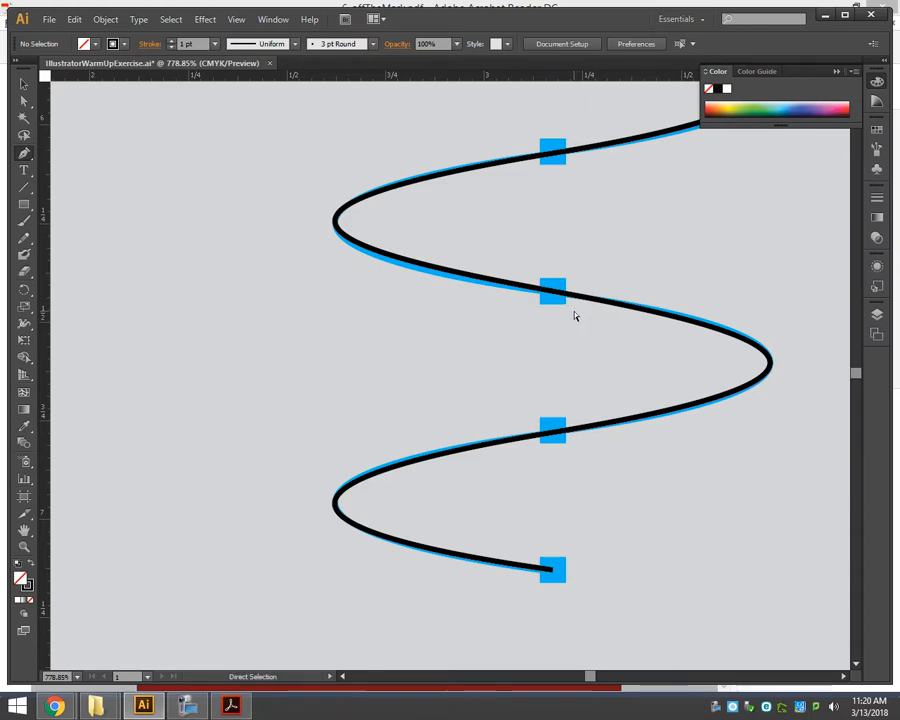
Start the figure-eight path at its top node and trace smooth anchors down the right side of the upper loop to the diagonal
key("ctrl+0")
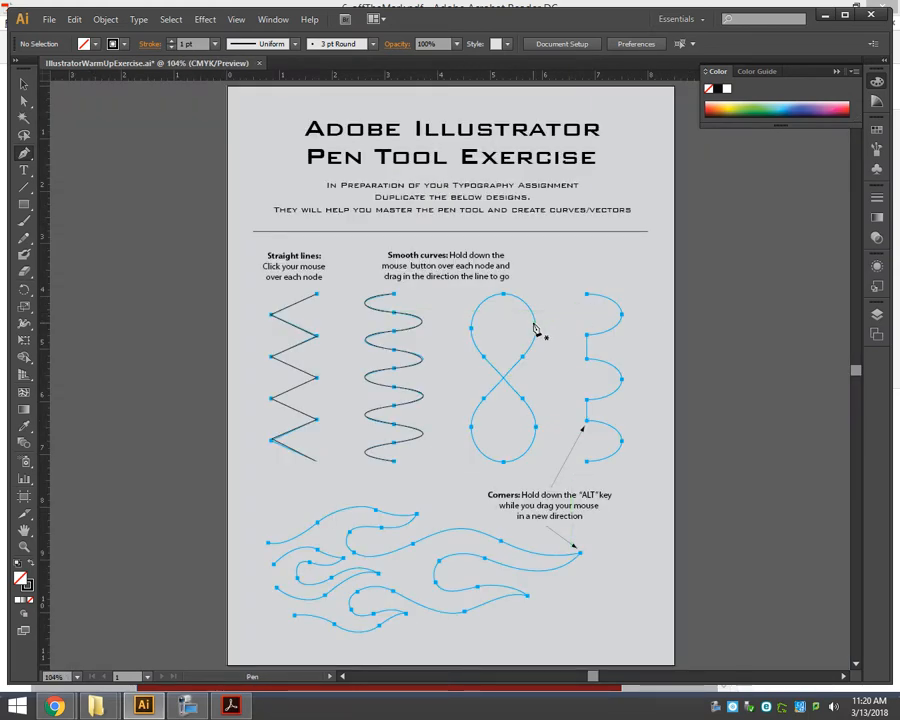
key("ctrl+space")
left_click_drag(497, 331, 553, 401)
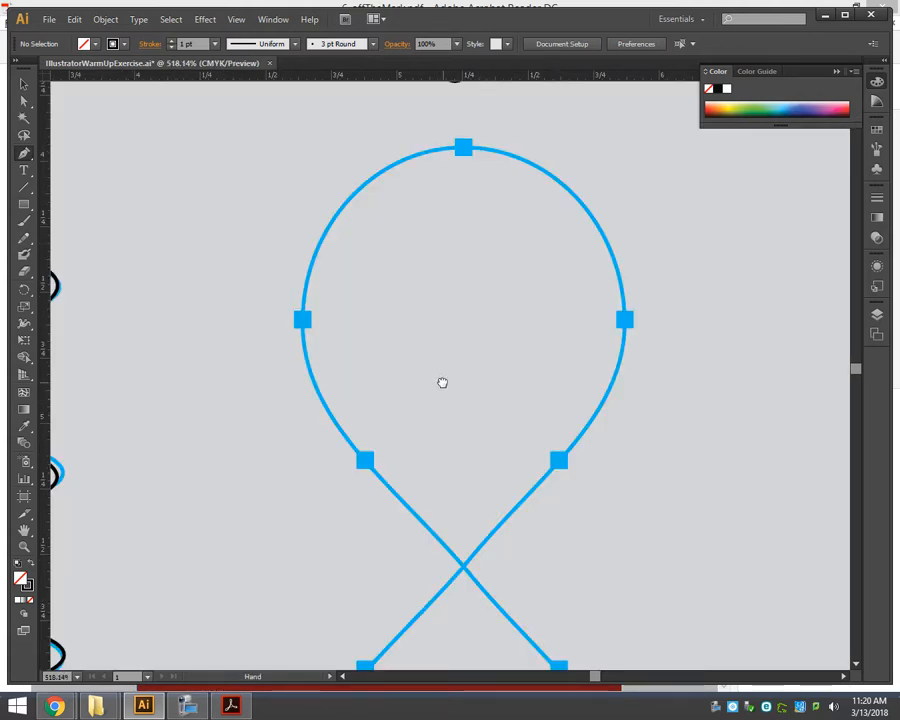
left_click_drag(442, 382, 355, 373)
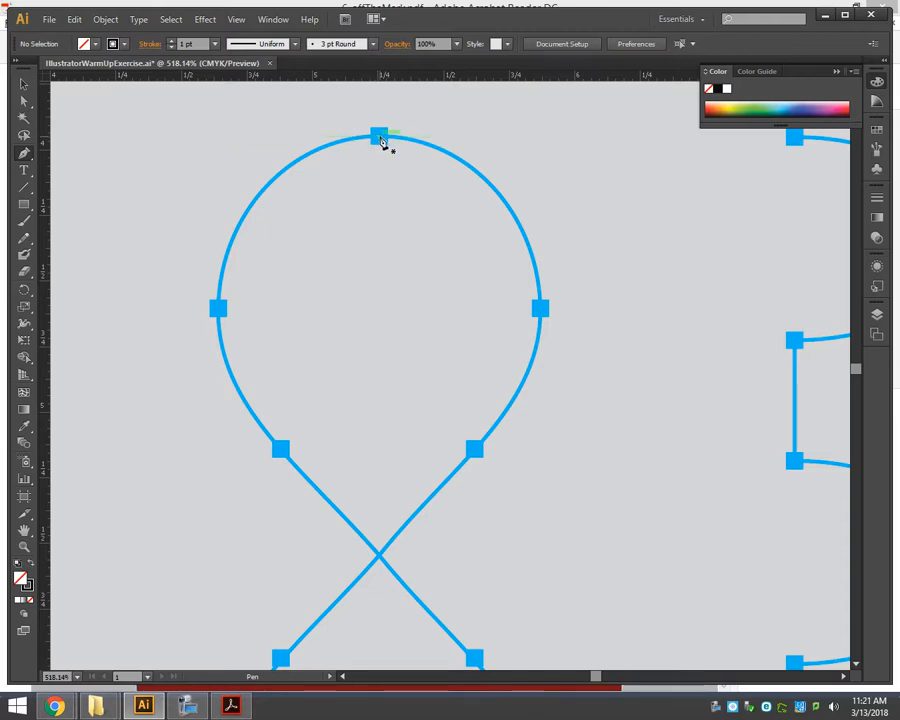
left_click_drag(427, 141, 579, 136)
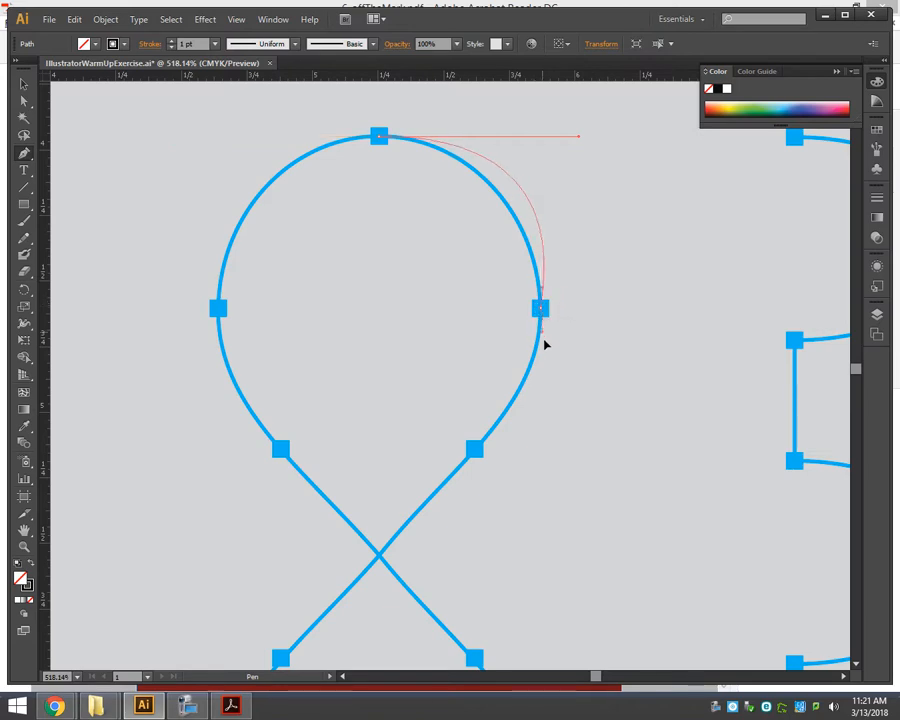
left_click_drag(540, 309, 540, 376)
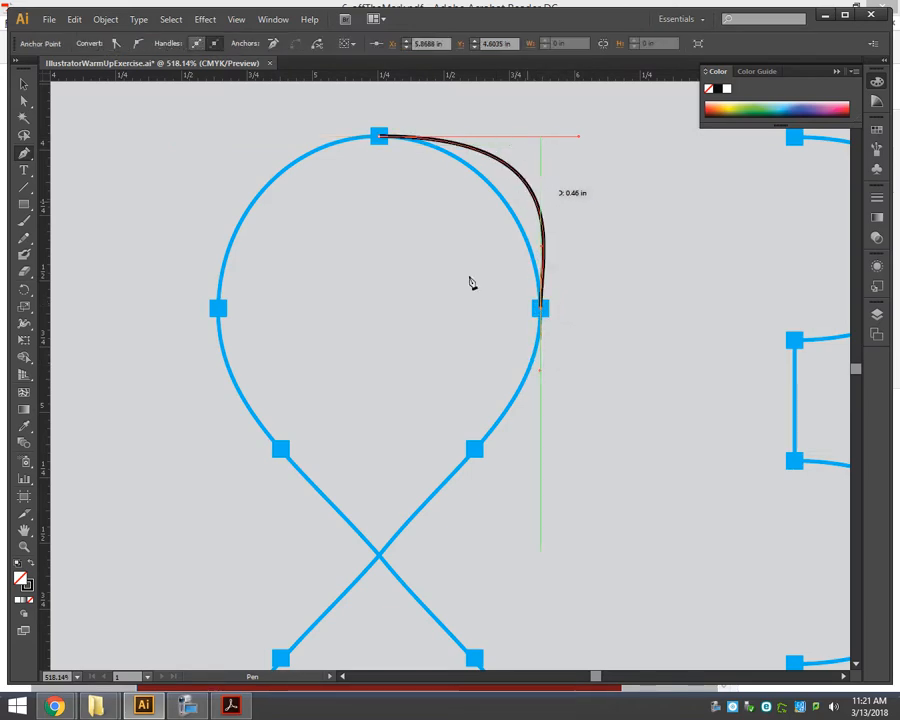
left_click_drag(474, 449, 438, 490)
Continue the figure-eight path across the centre and around the lower loop, ending at the node where the other diagonal starts
scroll(408, 556, "down", 5)
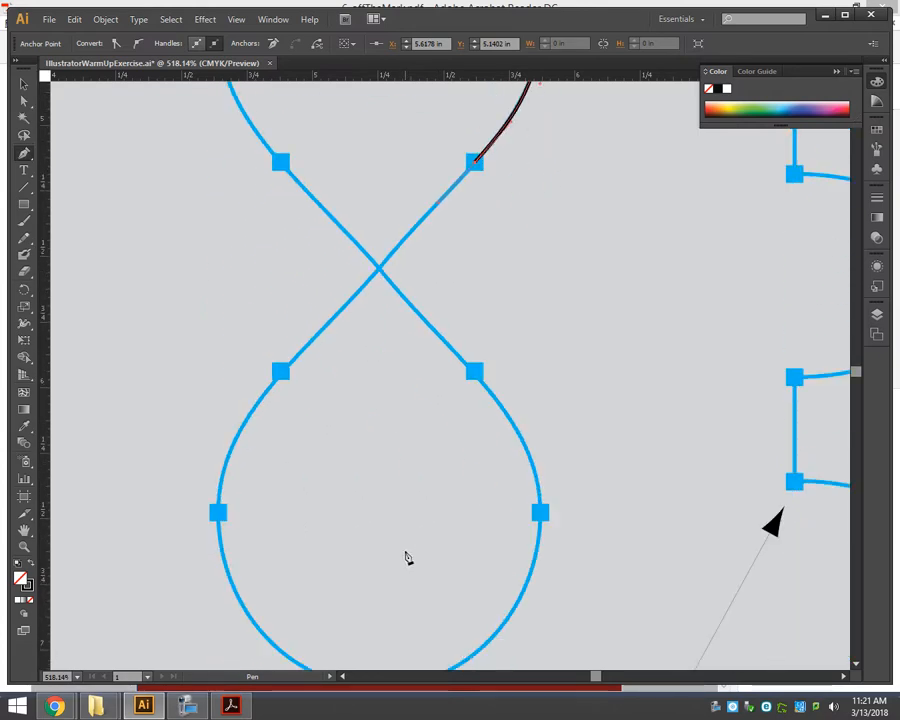
scroll(407, 557, "down", 1)
mouse_move(280, 302)
left_mouse_down()
mouse_move(210, 346)
mouse_move(203, 381)
left_mouse_up()
left_click_drag(218, 444, 215, 476)
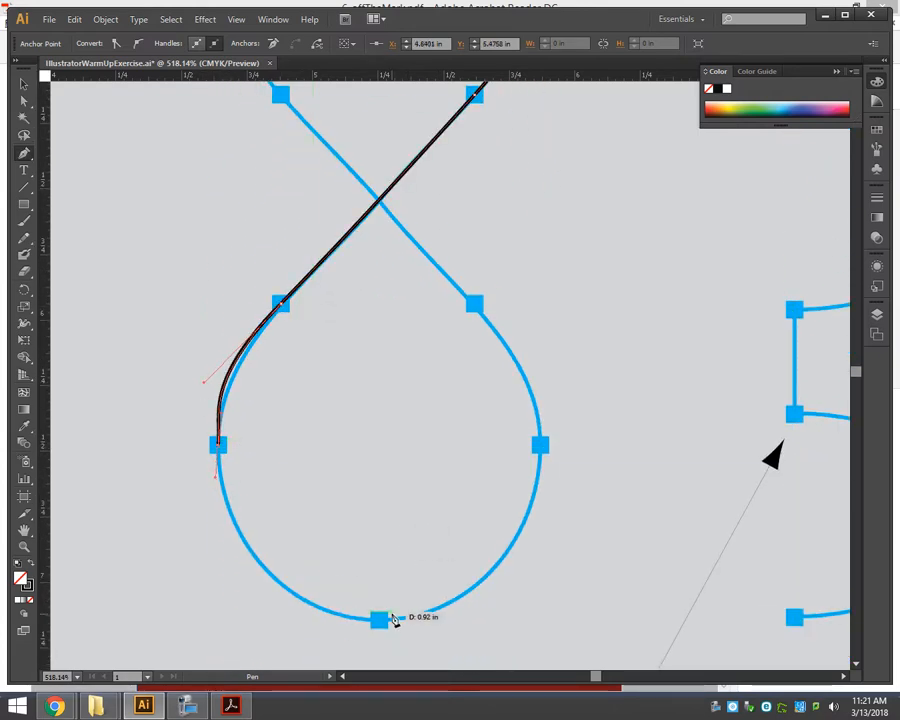
left_click_drag(380, 619, 517, 619)
left_click_drag(540, 445, 540, 399)
left_click_drag(444, 279, 428, 276)
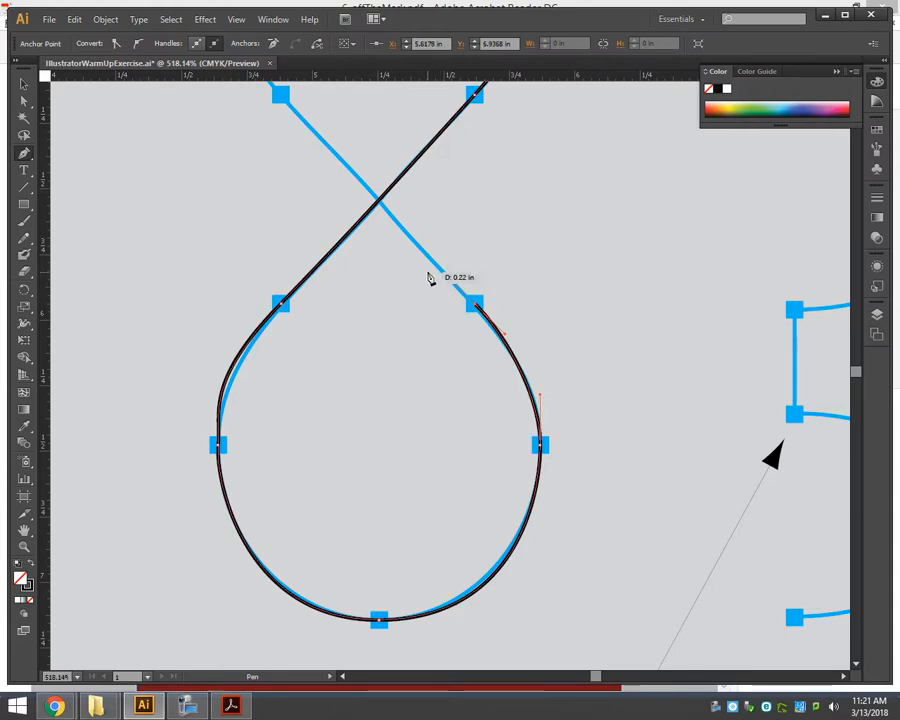
Carry the figure-eight path up the left side of the upper loop, and close it with a smooth curve at the top node
scroll(428, 277, "up", 5)
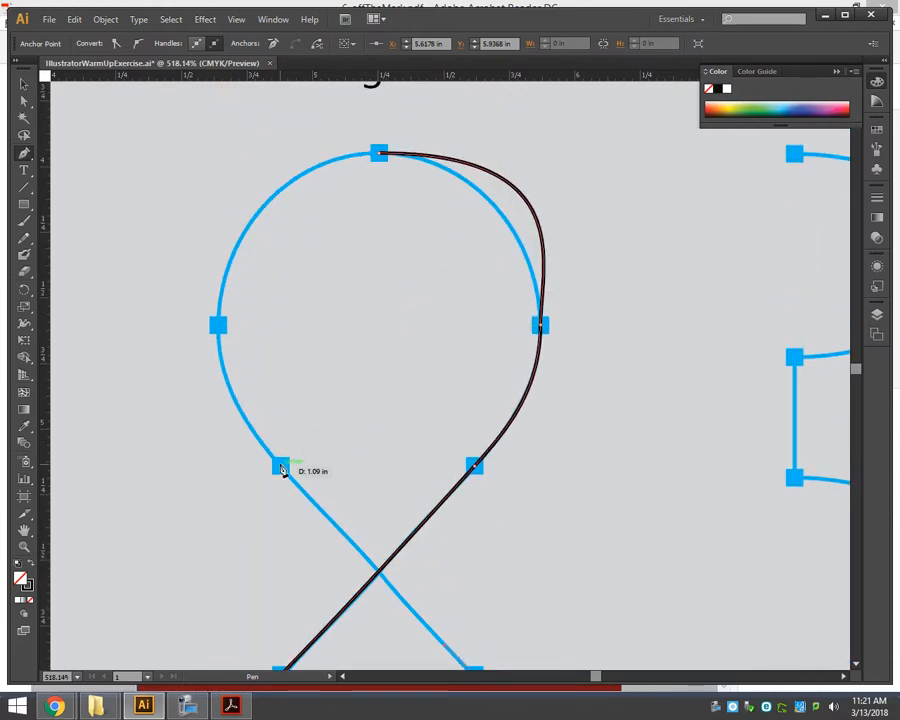
left_click(280, 464)
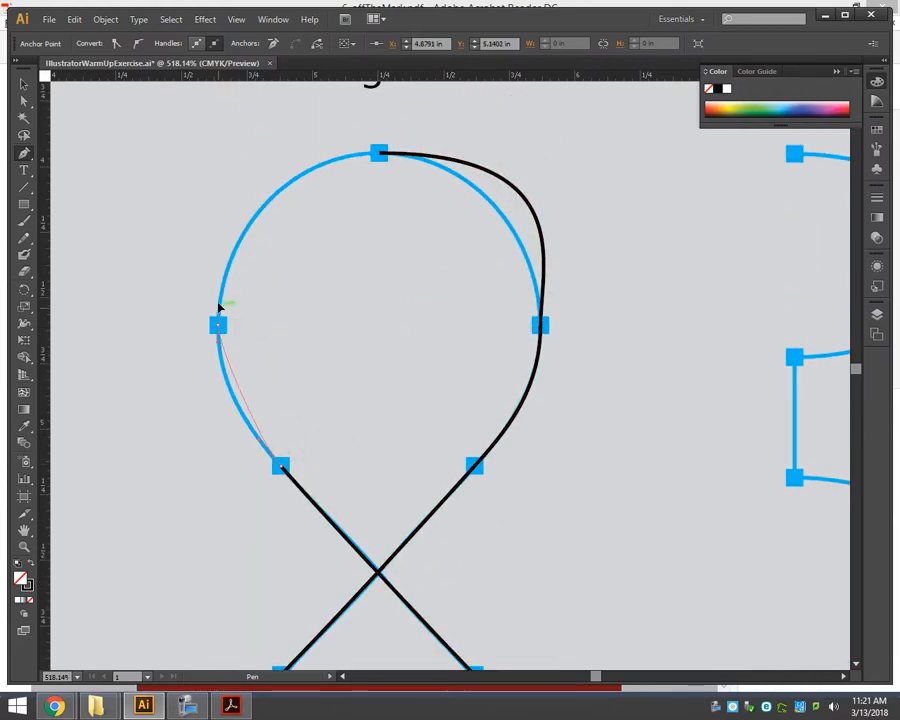
left_click_drag(218, 260, 218, 242)
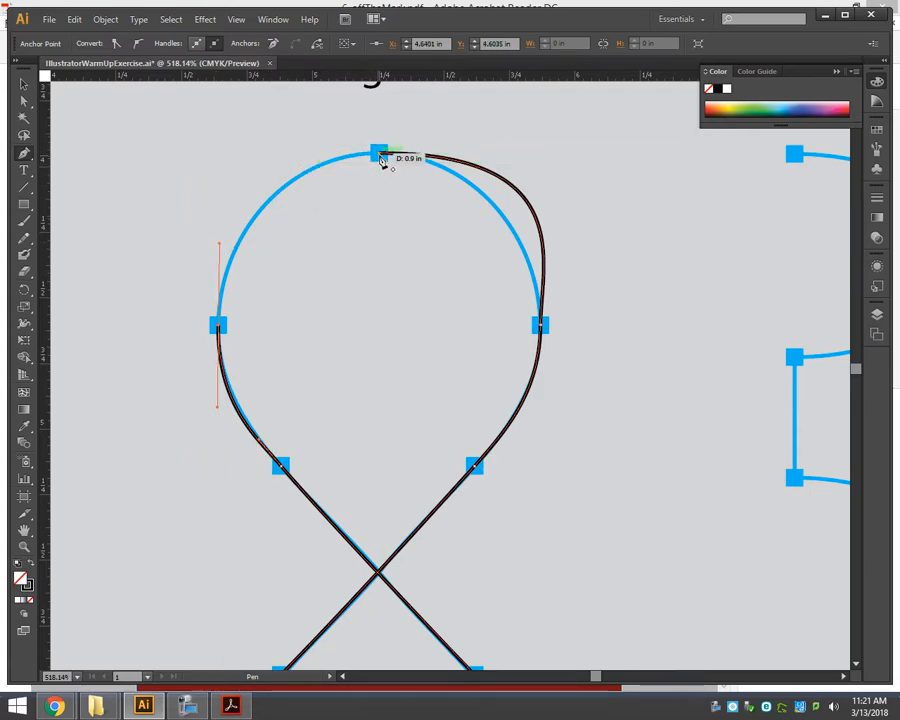
left_click_drag(380, 157, 484, 153)
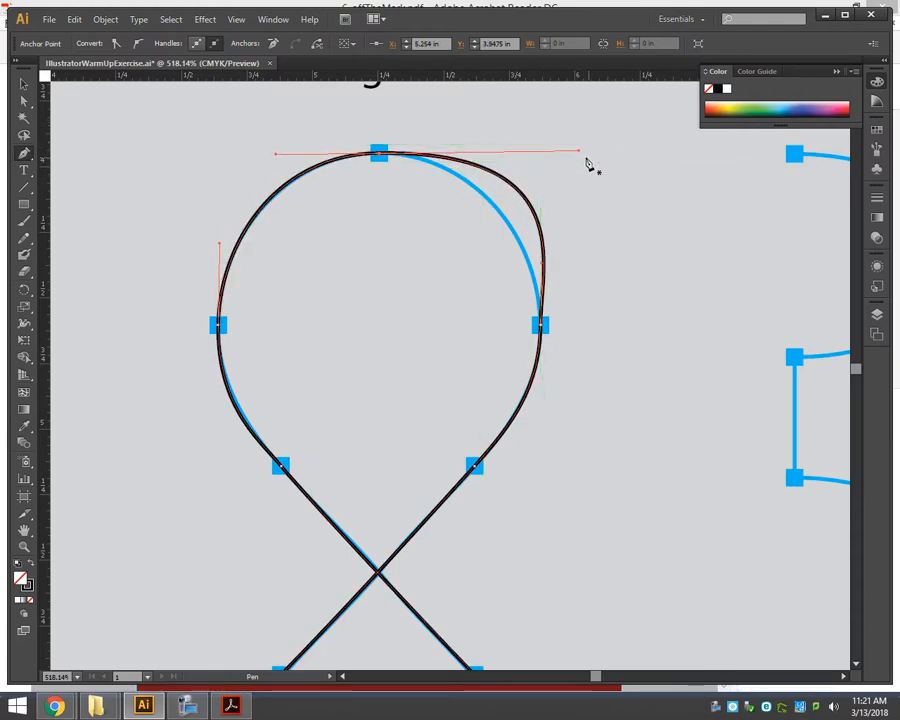
Shorten the right-hand handle of the figure-eight's top anchor with the Direct Selection tool to fit the upper arc to the guide
key("a")
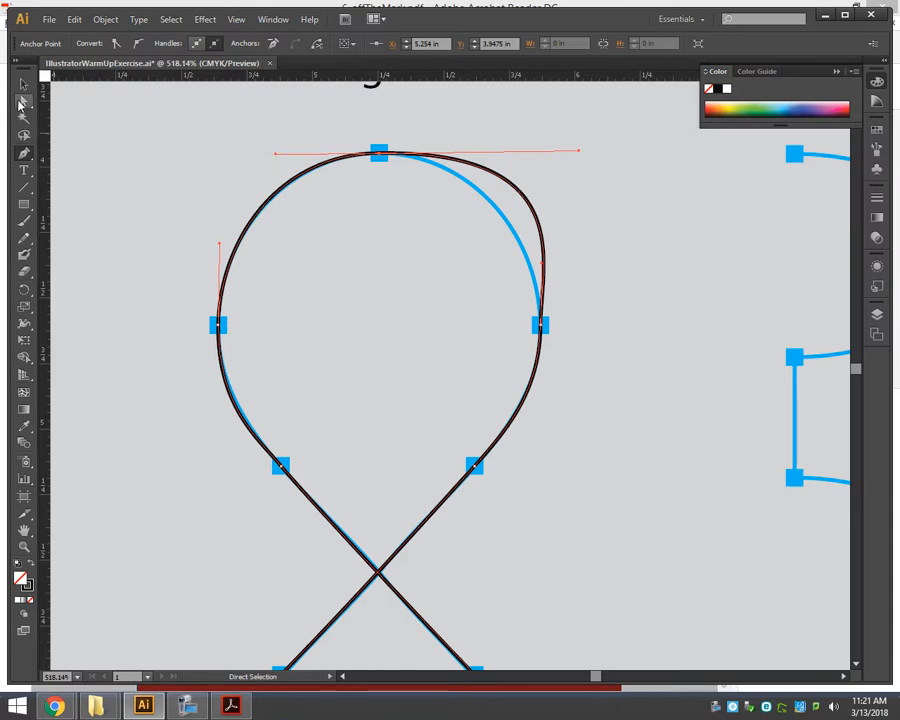
left_click_drag(578, 152, 496, 153)
scroll(502, 415, "down", 8)
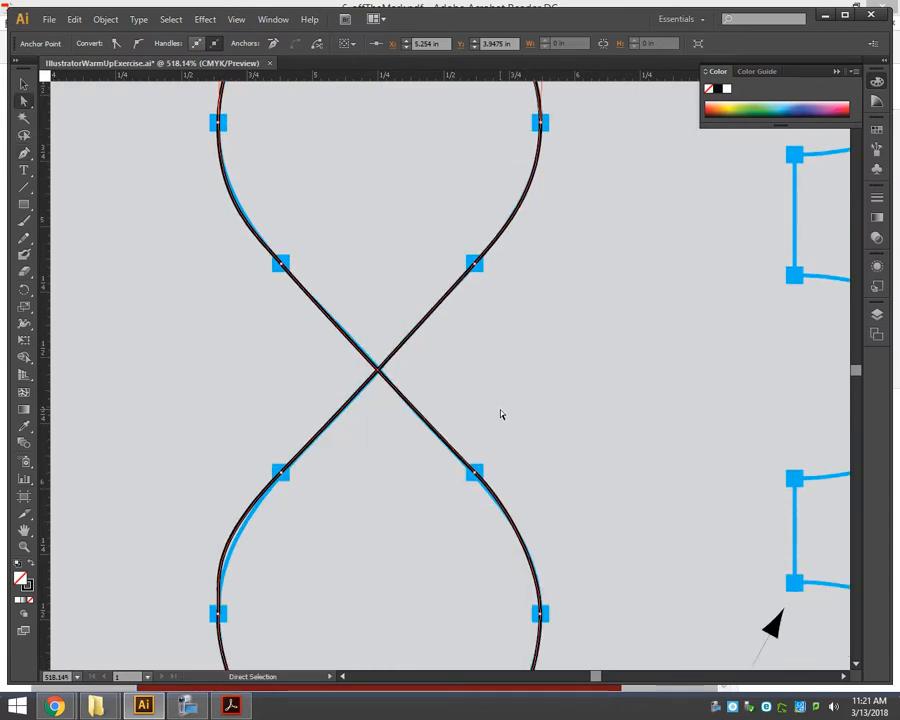
scroll(500, 412, "up", 6)
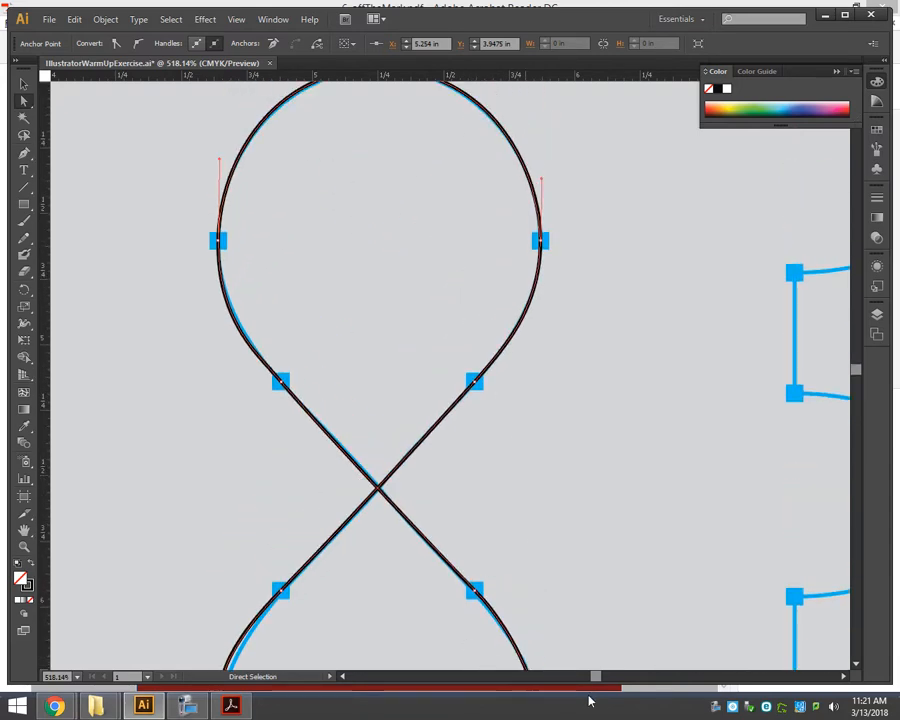
Trace the first bump of the corner exercise with the Pen tool, placing smooth anchors at its top, outer and lower nodes
left_click_drag(595, 681, 598, 678)
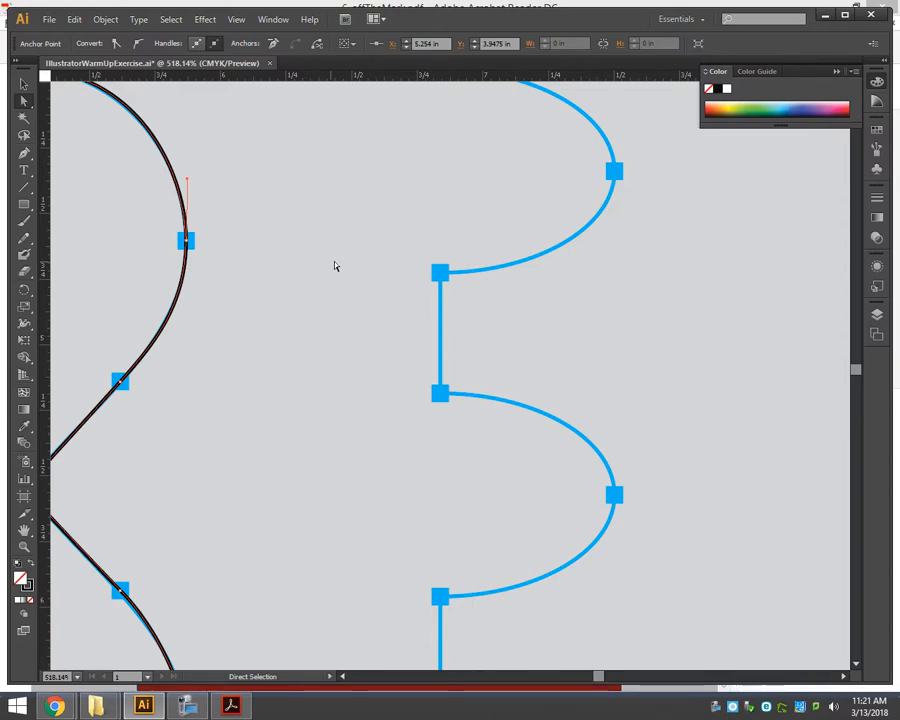
left_click_drag(433, 221, 323, 295)
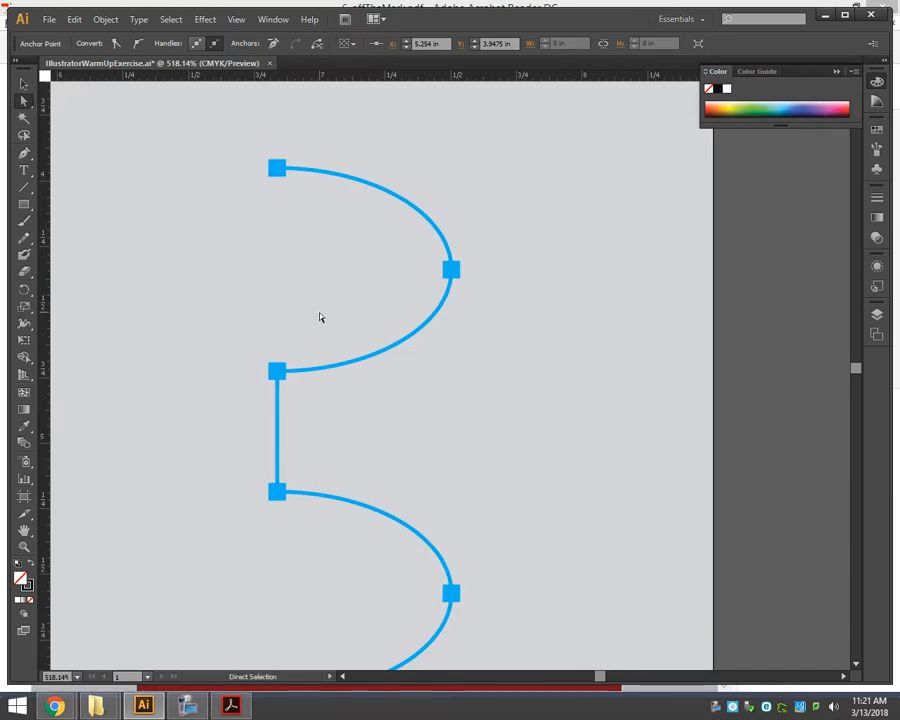
left_click(24, 154)
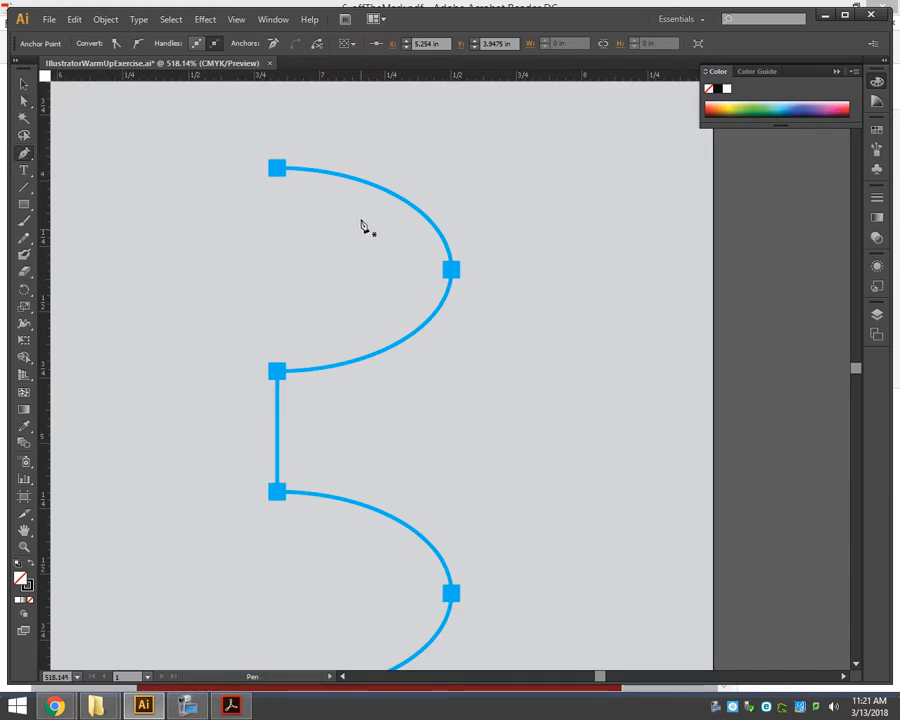
scroll(448, 468, "down", 5)
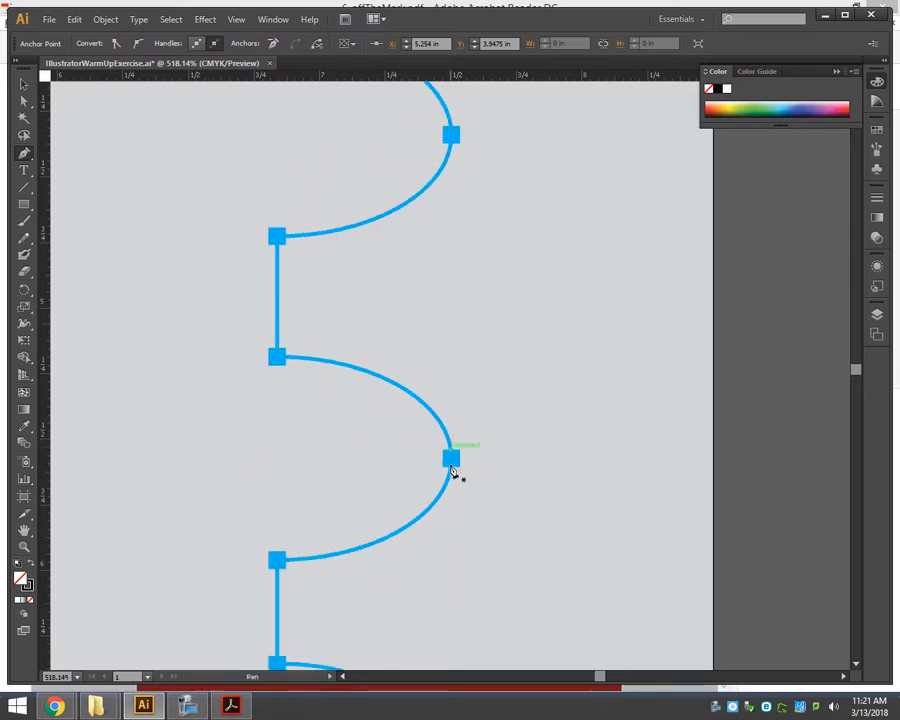
scroll(449, 469, "down", 5)
left_click_drag(102, 609, 436, 217)
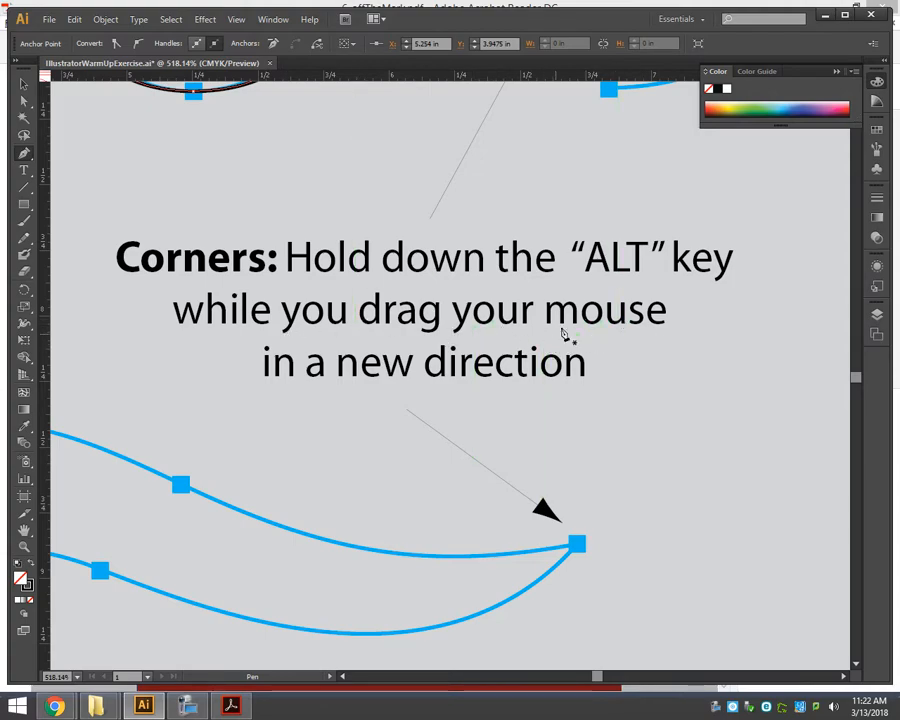
left_click_drag(643, 134, 217, 692)
left_click_drag(138, 350, 225, 696)
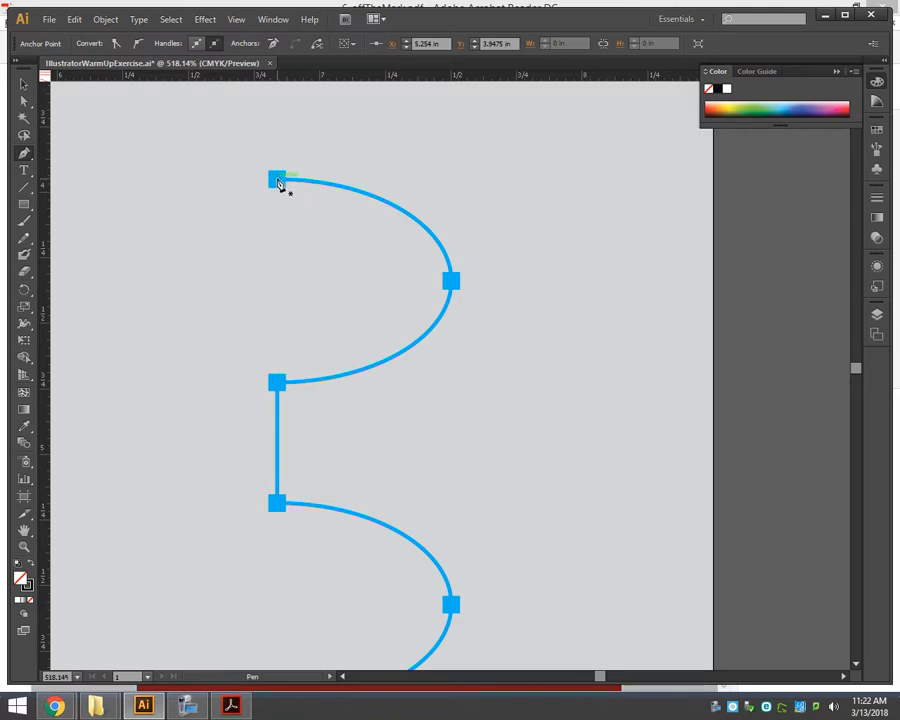
left_click_drag(400, 179, 400, 178)
left_click_drag(451, 286, 448, 333)
left_click_drag(271, 383, 156, 384)
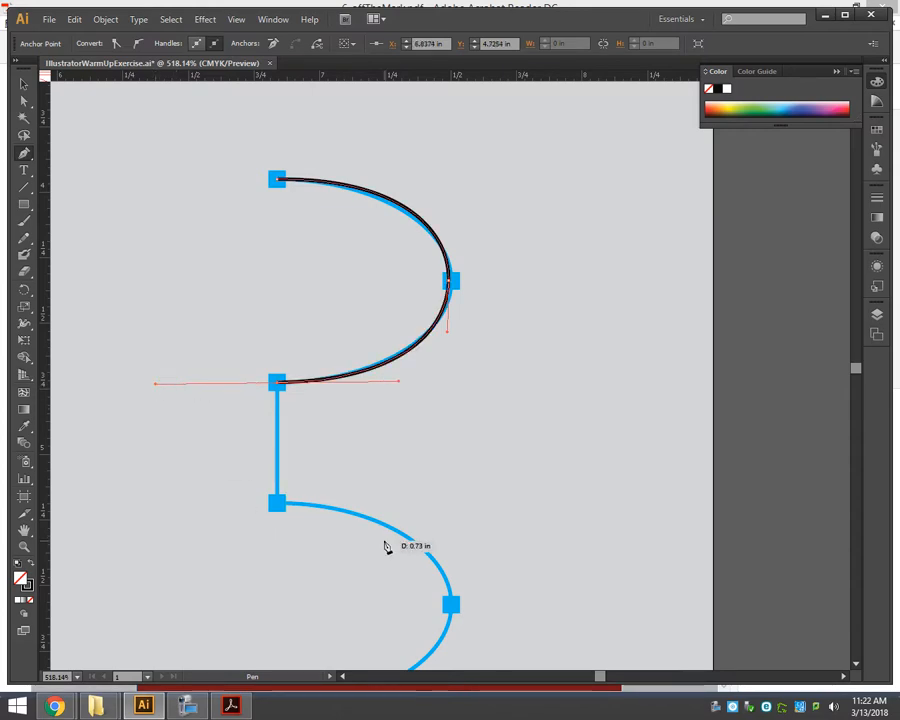
Try to continue the path to the next node with a smooth anchor without making a corner first, and undo it
mouse_move(281, 390)
left_mouse_down()
mouse_move(270, 395)
mouse_move(283, 508)
mouse_move(283, 393)
left_mouse_up()
left_click_drag(277, 503, 281, 552)
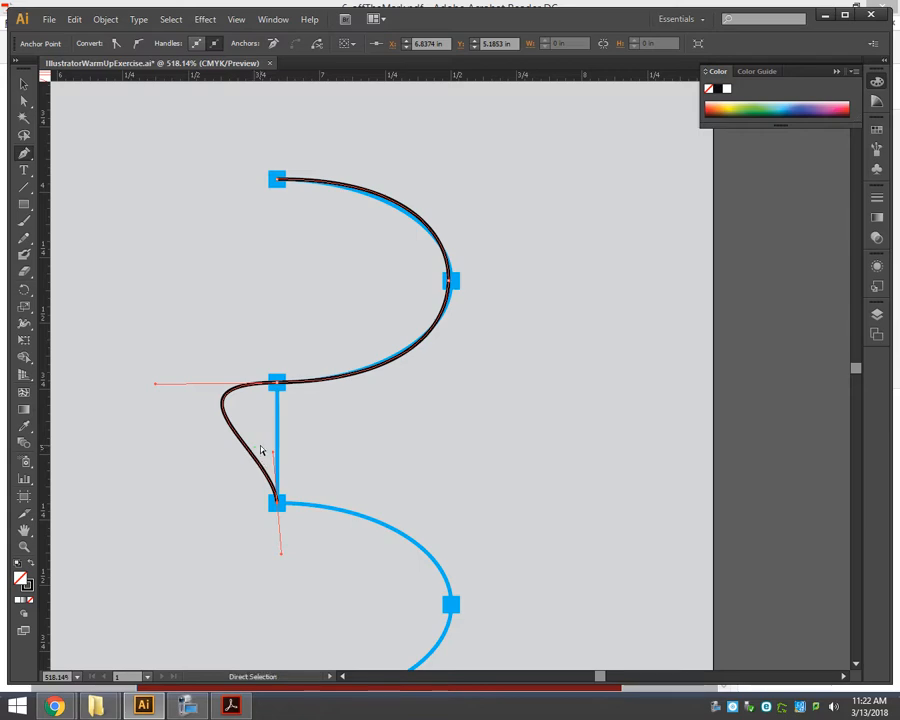
key("ctrl+z")
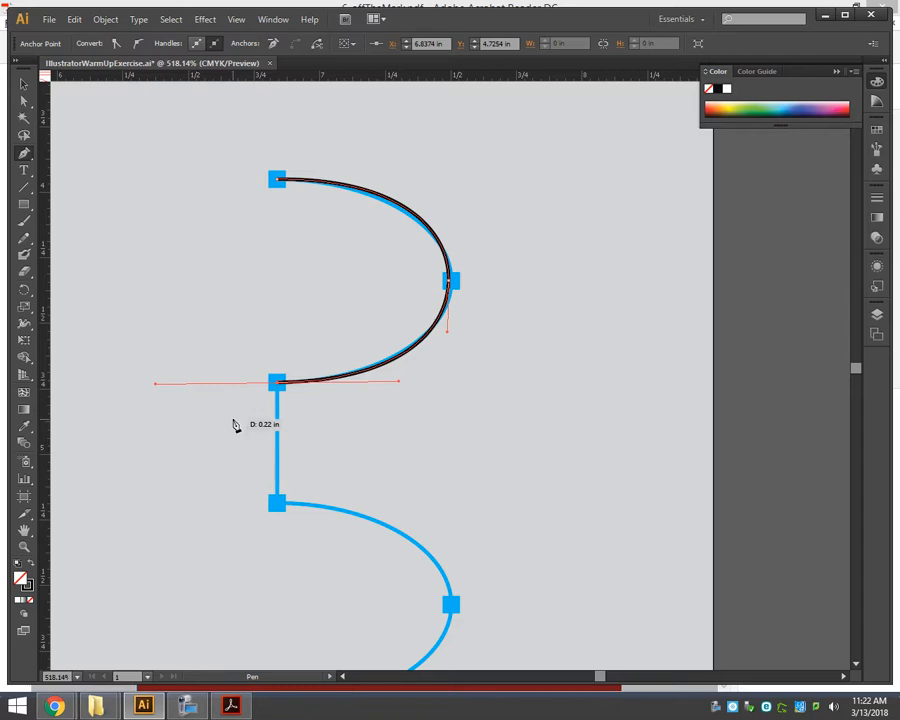
Make a corner at the first bump's lower node by redirecting its handle downward, and draw the vertical segment to the next node
key("alt")
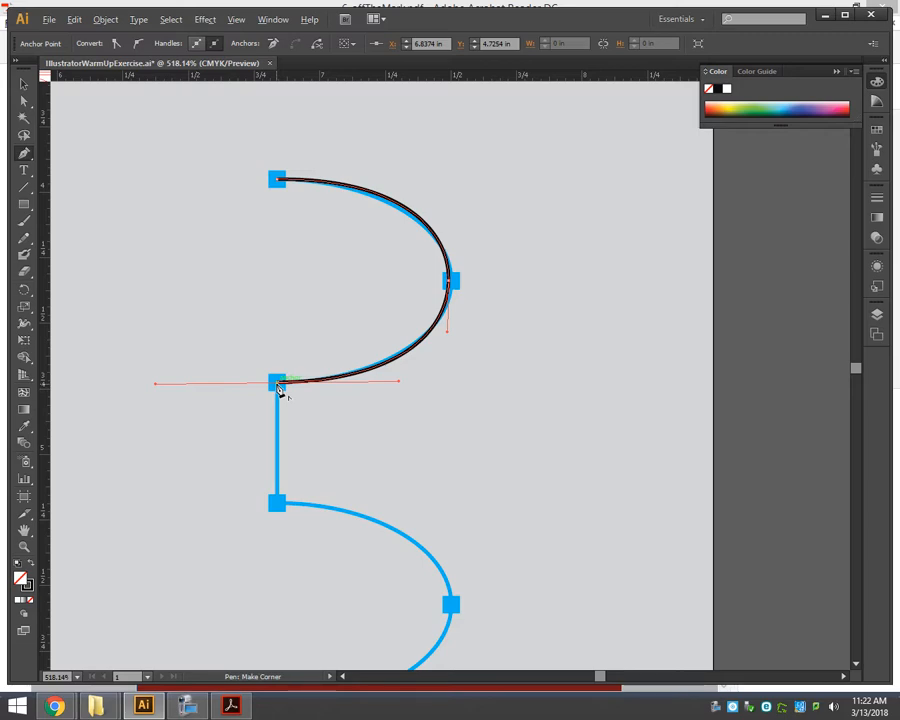
left_click_drag(278, 386, 335, 415)
left_click_drag(228, 440, 270, 421)
left_click_drag(210, 382, 203, 389)
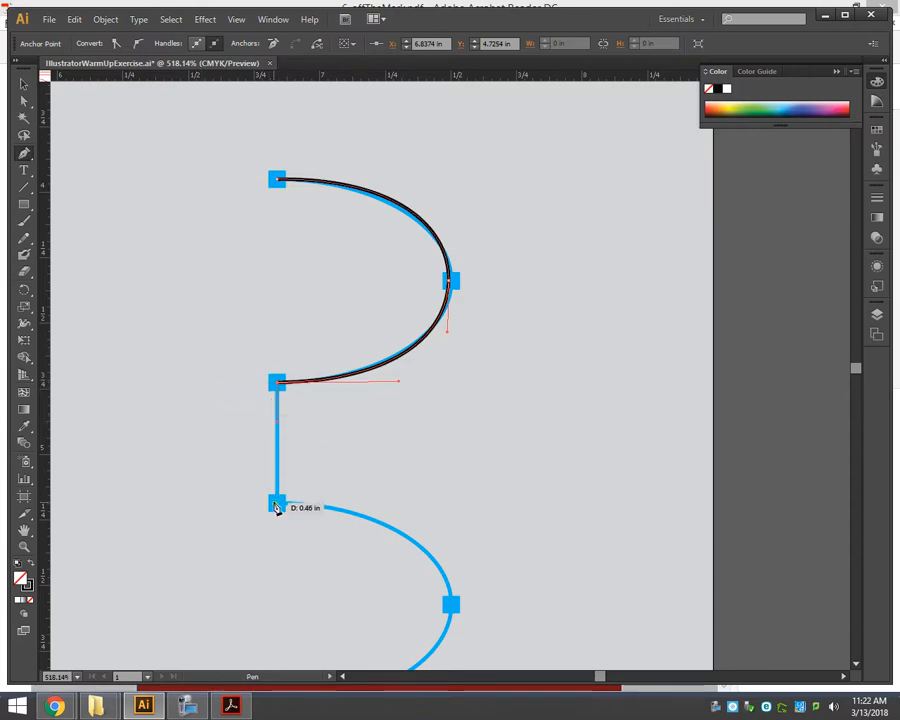
left_click(278, 506)
Make a corner at the second bump's top node and trace the bump with smooth anchors, redoing the anchor at its lower node
scroll(342, 566, "down", 4)
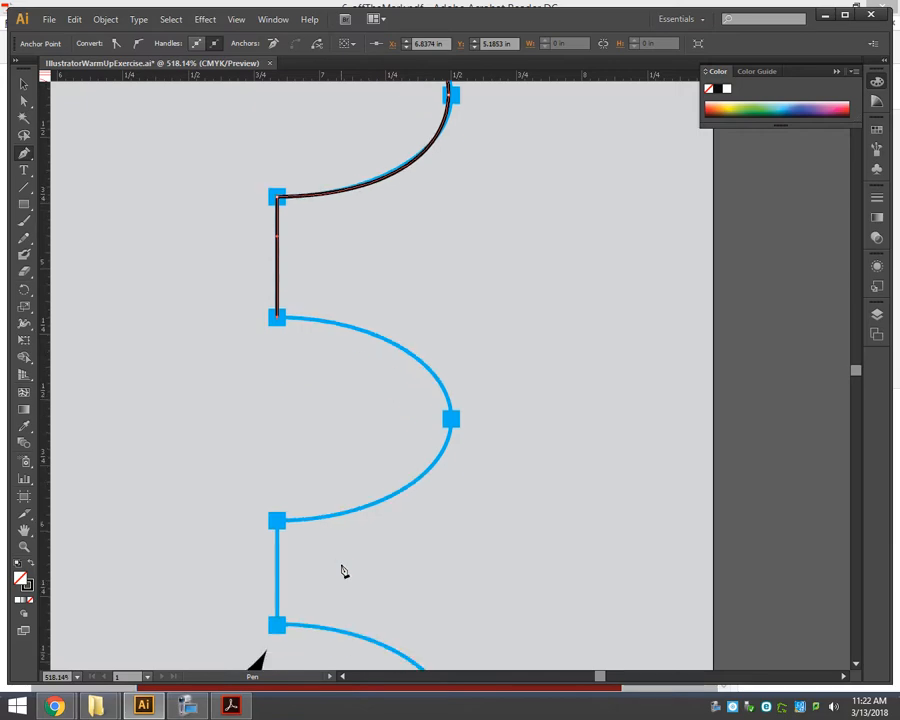
left_click(278, 319)
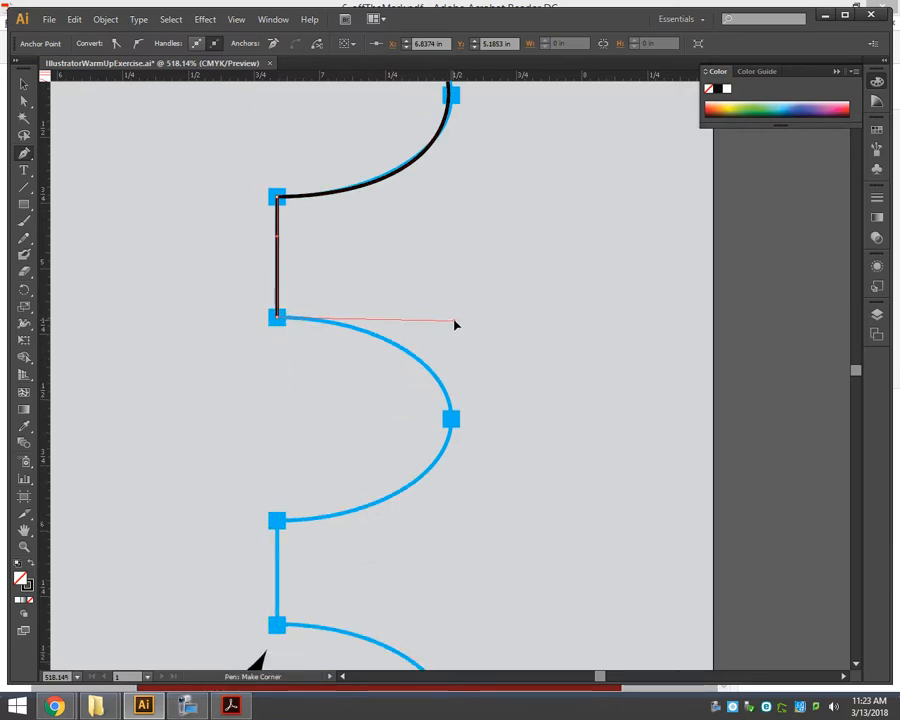
left_click_drag(407, 321, 411, 319)
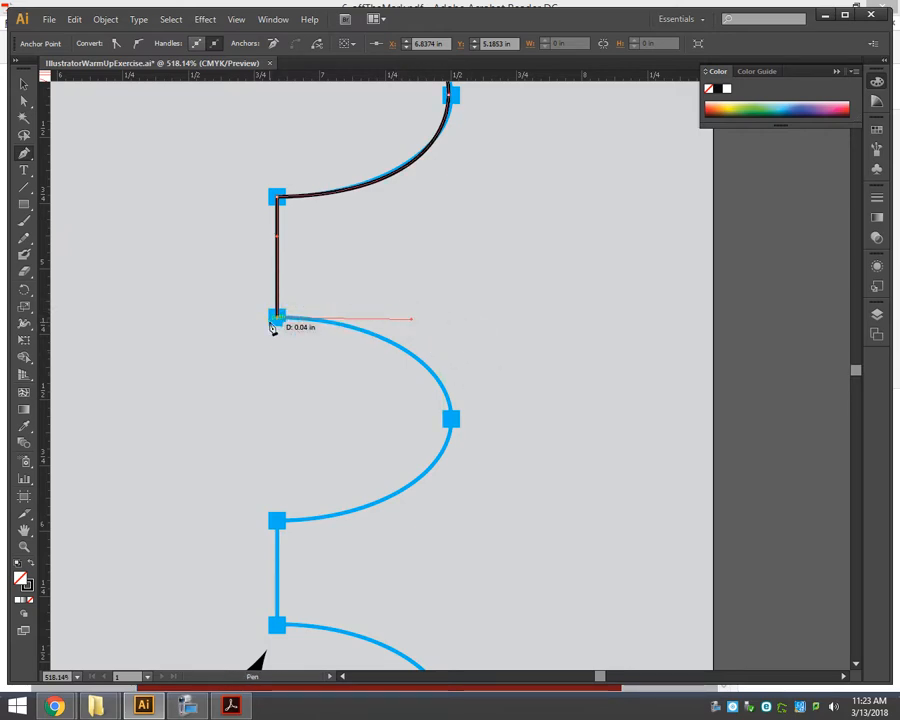
left_click_drag(451, 421, 451, 471)
left_click_drag(278, 521, 184, 524)
scroll(272, 615, "down", 5)
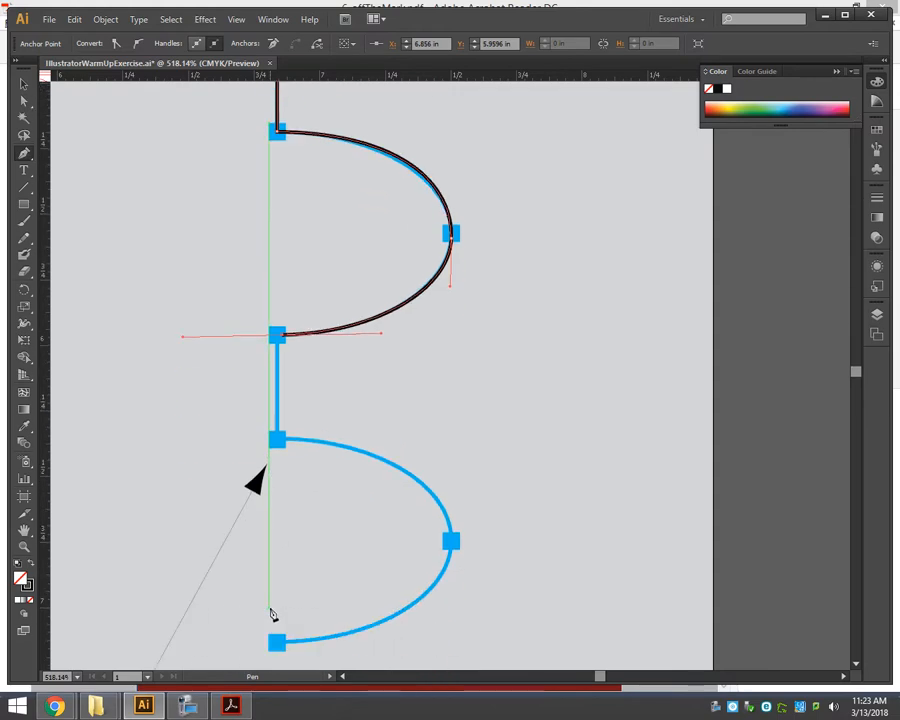
scroll(272, 615, "down", 4)
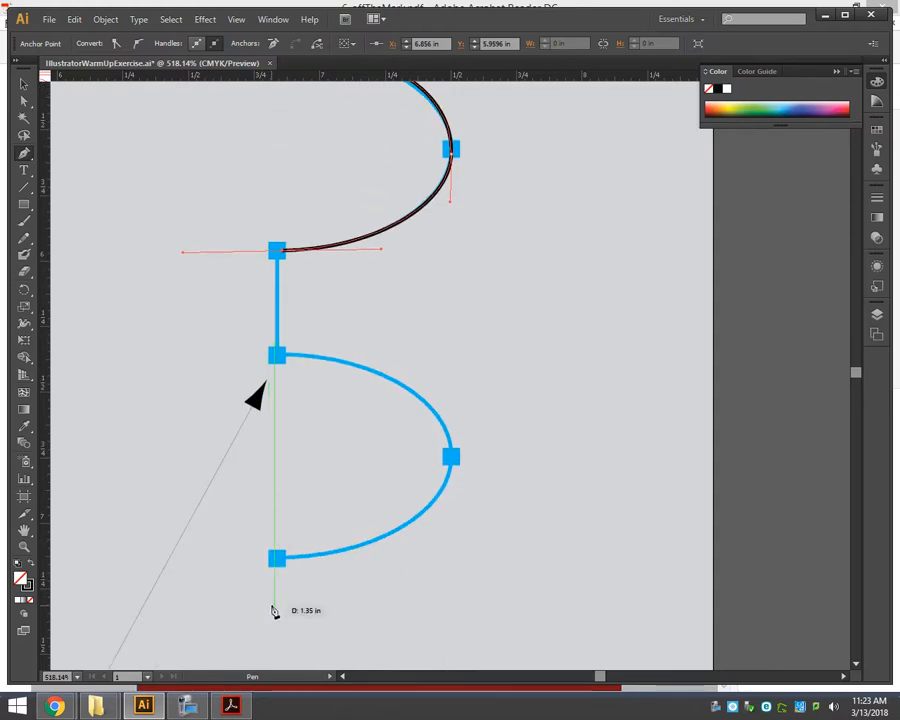
key("ctrl+z")
left_click_drag(277, 251, 192, 251)
Continue the path through the third bump to its end node with smooth anchors only, and shorten the outer anchor's lower handle to fit the guide
left_click_drag(277, 357, 277, 410)
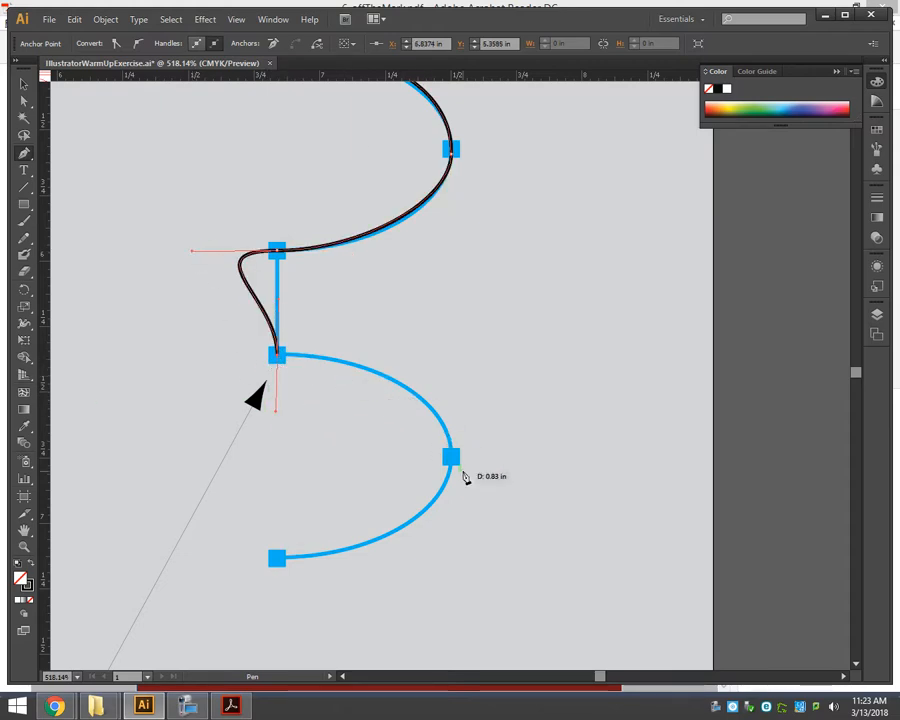
left_click_drag(451, 458, 450, 583)
left_click_drag(277, 559, 200, 556)
left_click(23, 102)
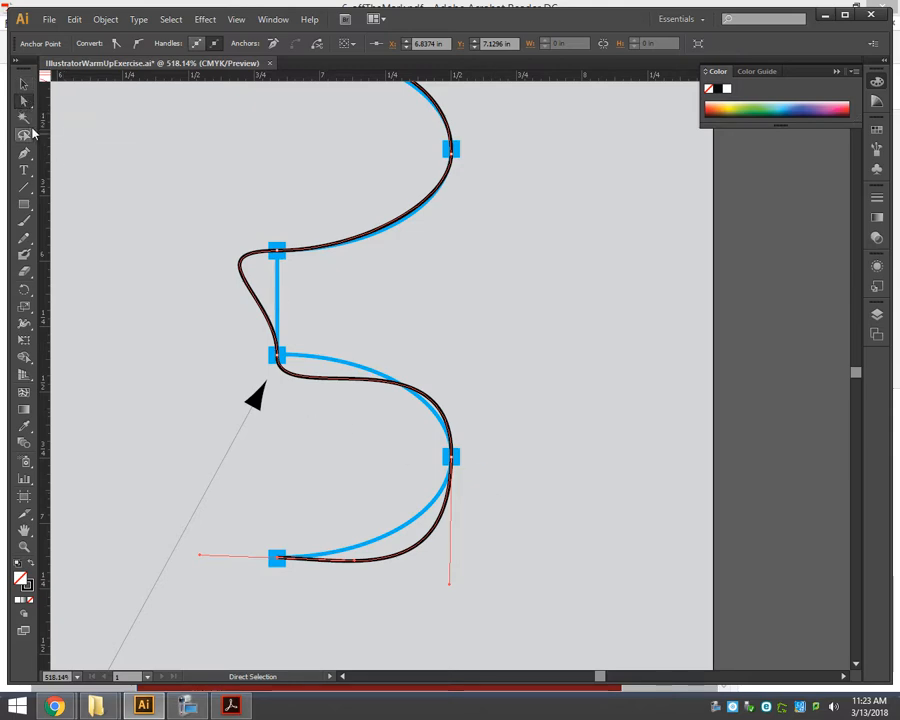
left_click_drag(451, 584, 443, 525)
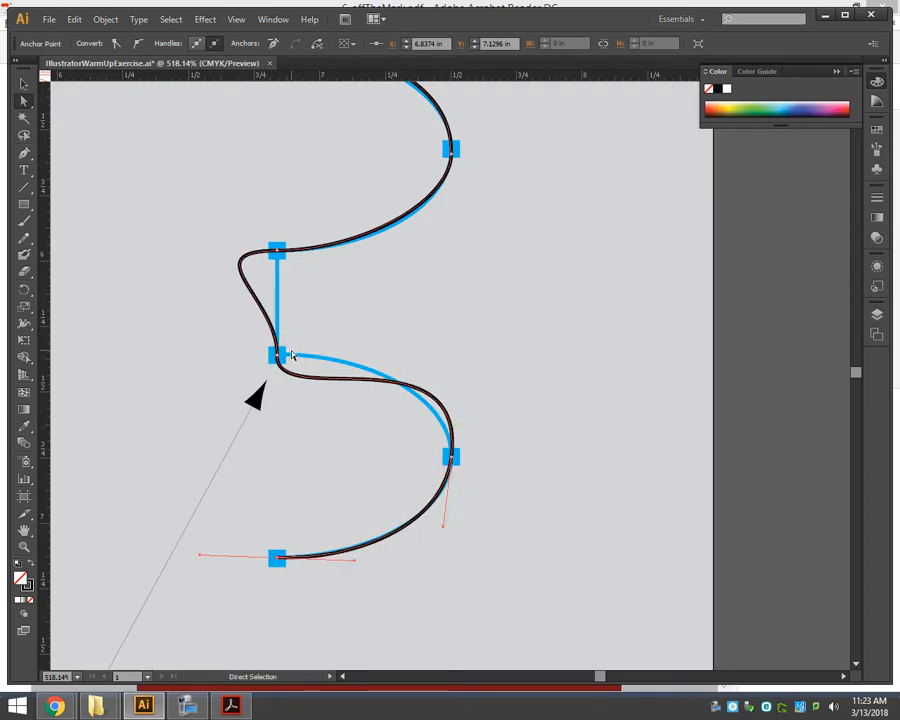
Redirect the outgoing handle at the second bump's lower node with the Convert Anchor Point tool to straighten the vertical segment
left_click(24, 156)
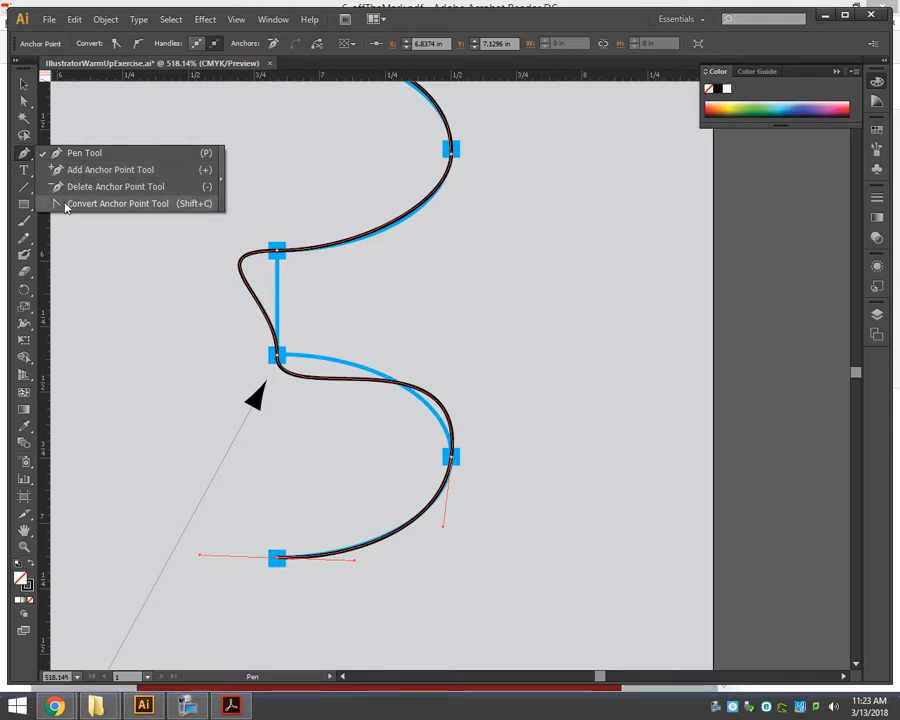
left_click(117, 203)
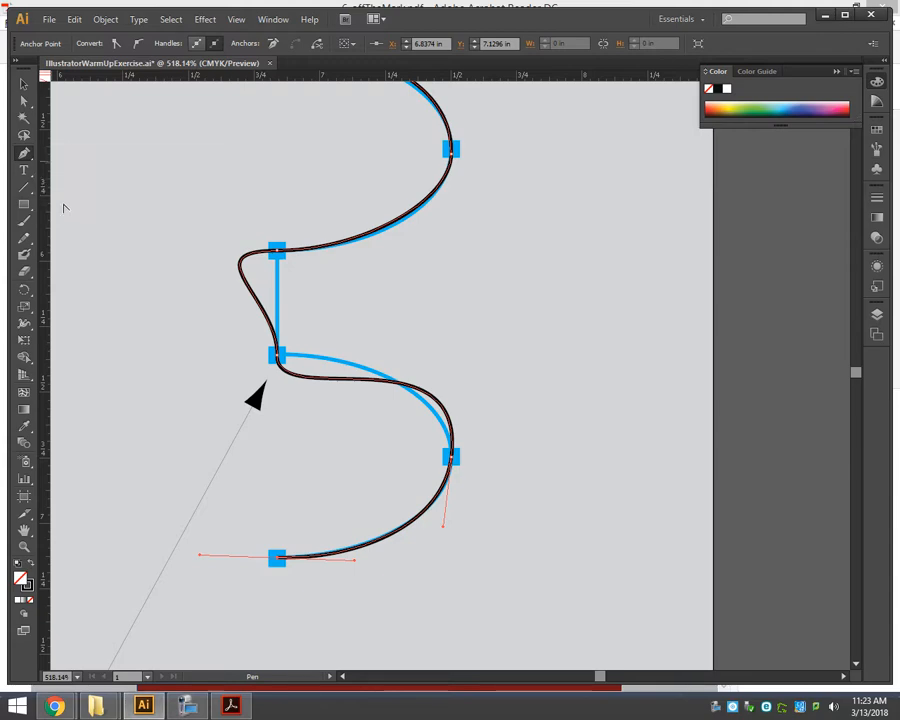
left_click(256, 257)
left_click(573, 369)
left_click_drag(216, 237, 256, 271)
left_click(23, 154)
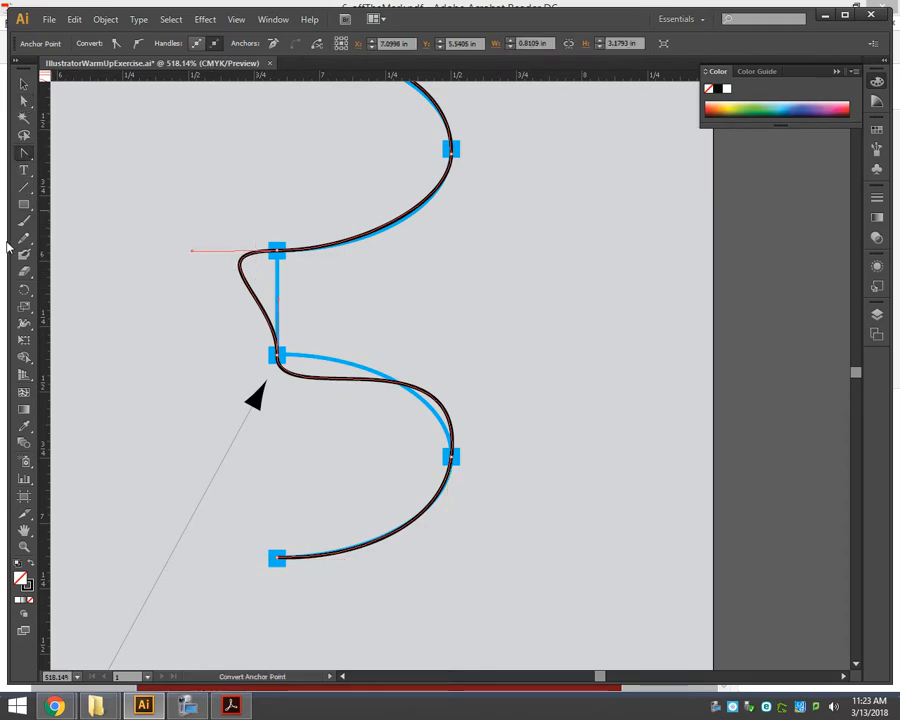
left_click_drag(193, 258, 406, 251)
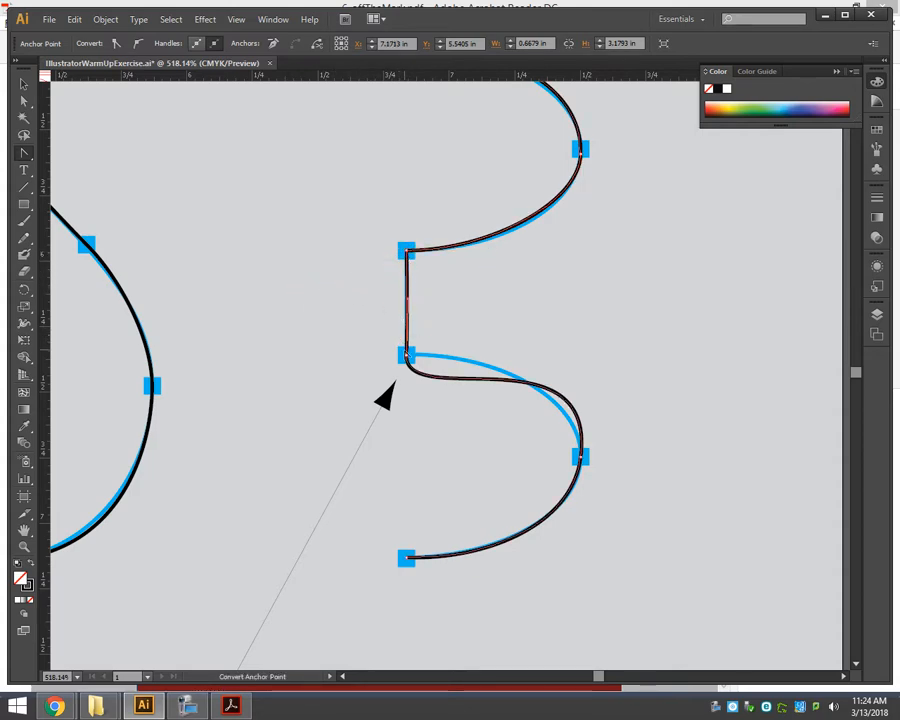
Turn the third bump's top node into a corner with its handle along the guide, and shorten the outer anchor's upper handle to fit
left_click(24, 100)
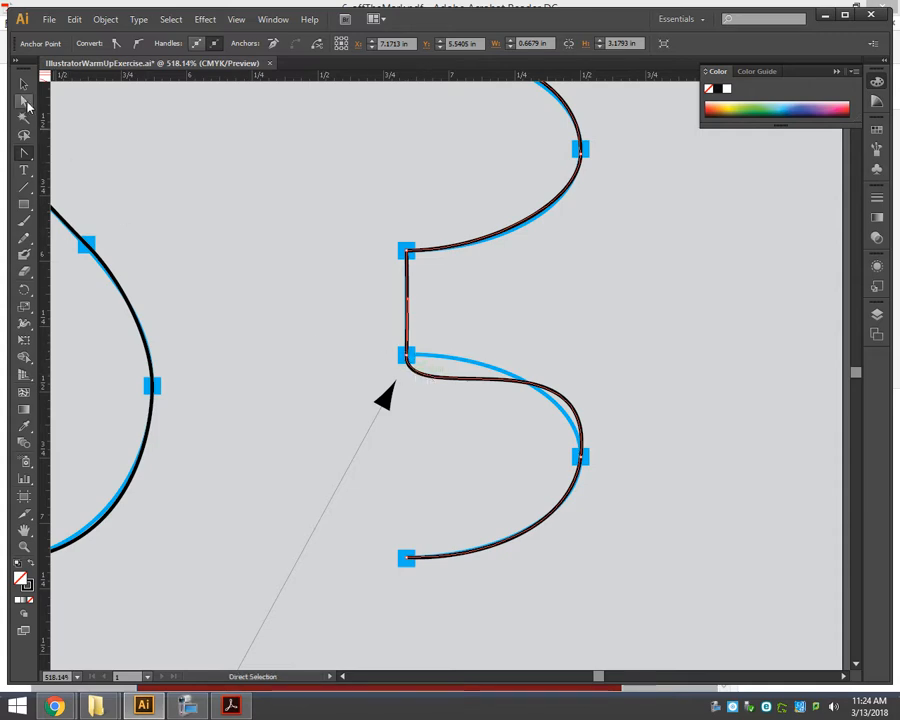
left_click(478, 378)
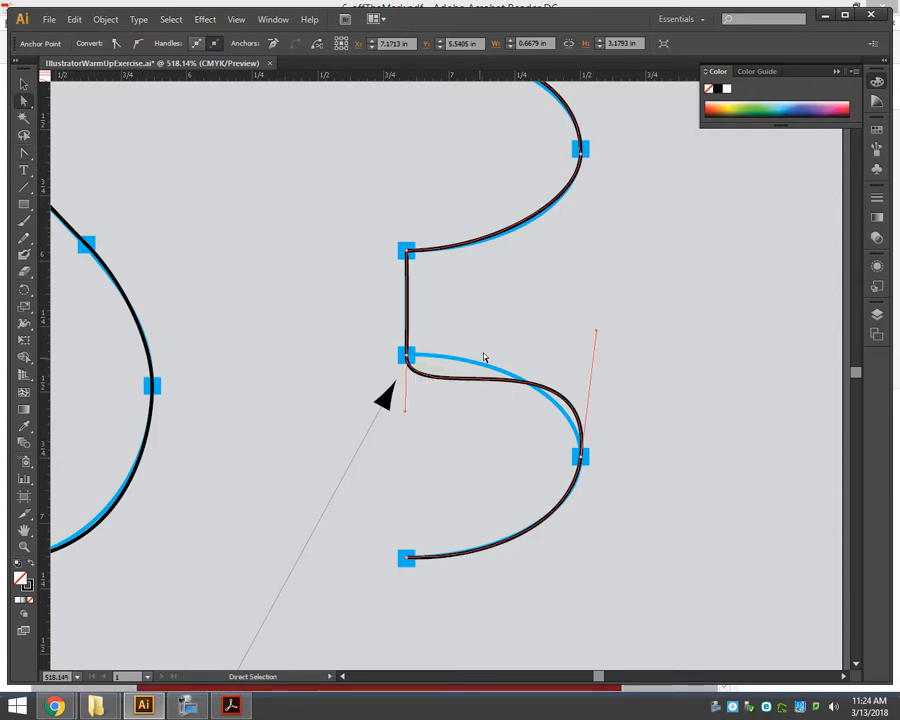
left_click(25, 155)
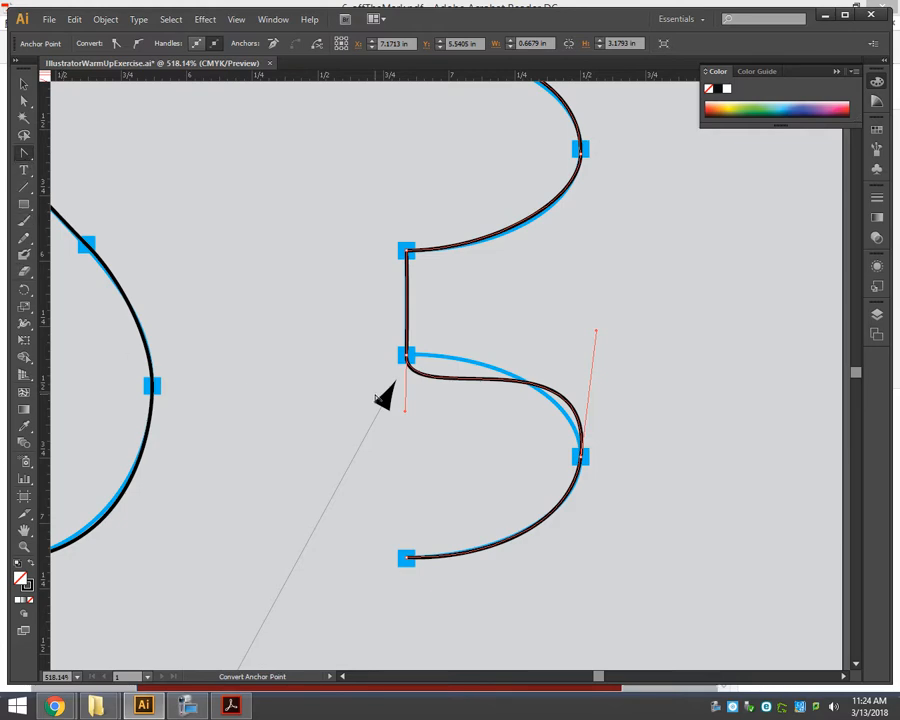
left_click_drag(407, 413, 488, 359)
left_click(24, 102)
left_click_drag(596, 332, 585, 393)
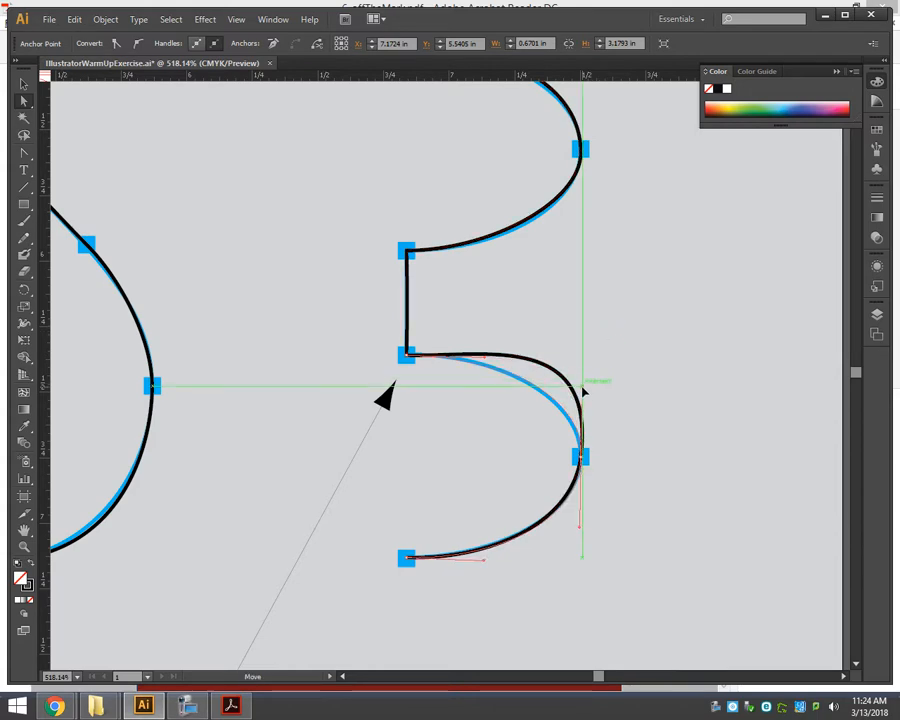
left_click(706, 459)
Trace the upper edge of the top flame with the Pen tool, placing smooth anchors from its left end to the first tip
scroll(420, 430, "down", 3)
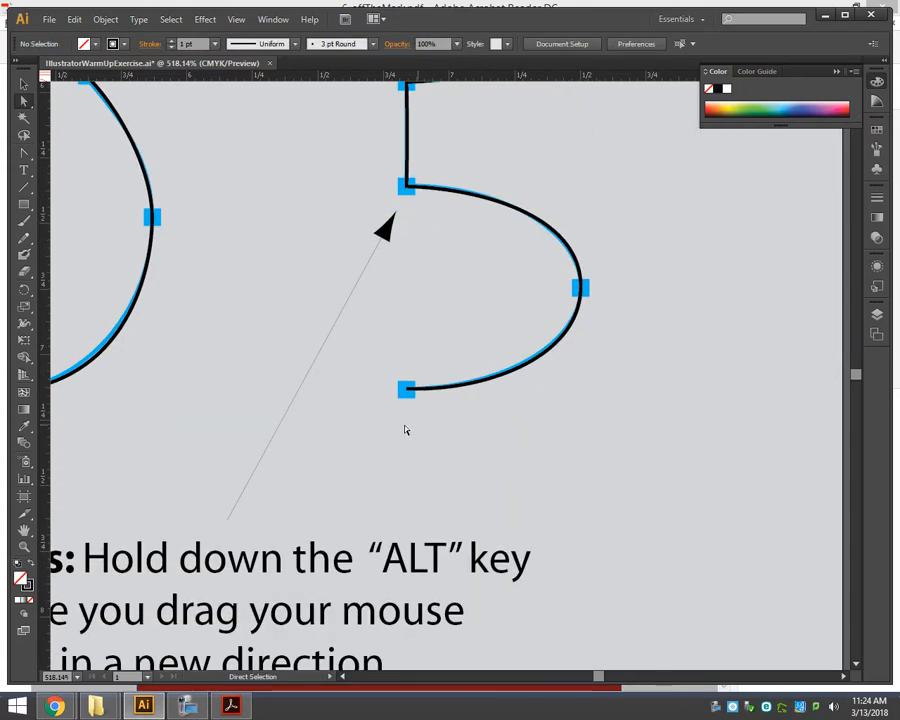
key("ctrl+0")
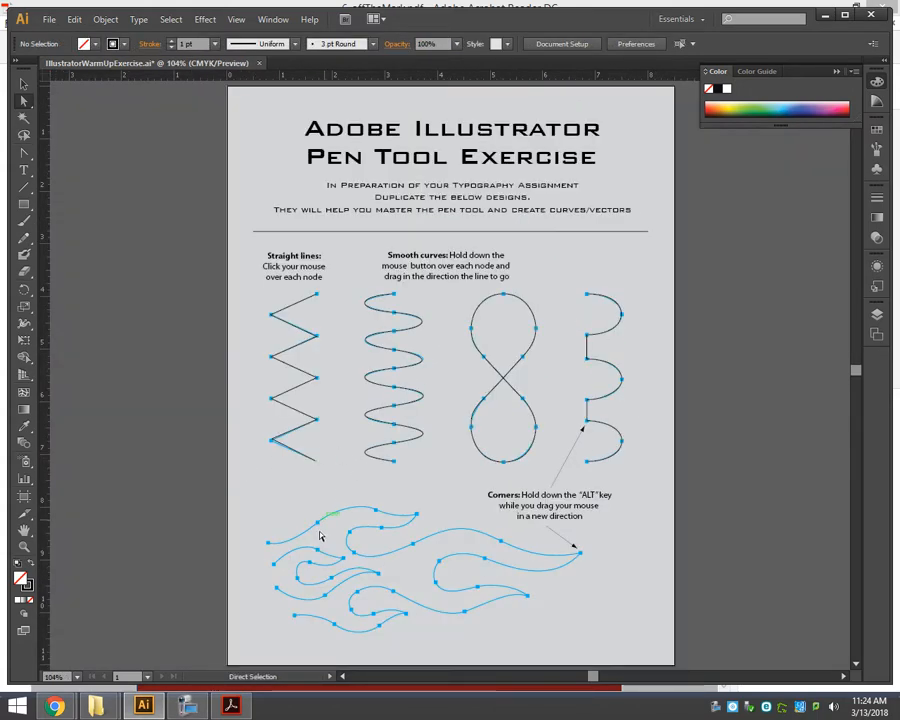
left_click_drag(249, 482, 446, 639)
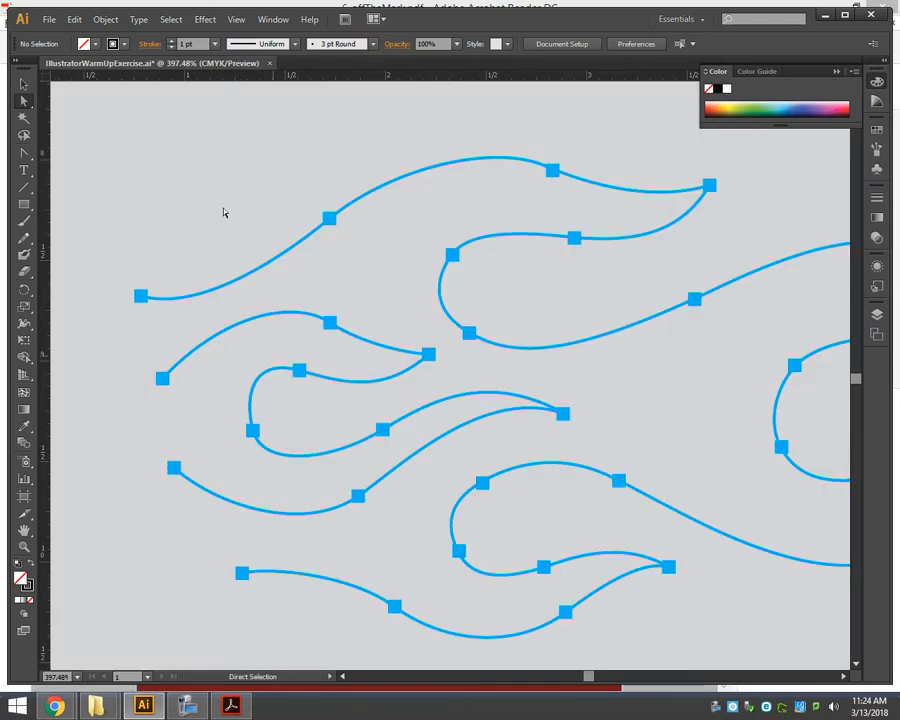
left_click_drag(24, 153, 56, 151)
left_click_drag(141, 296, 171, 311)
left_click_drag(331, 218, 390, 158)
left_click_drag(552, 171, 628, 203)
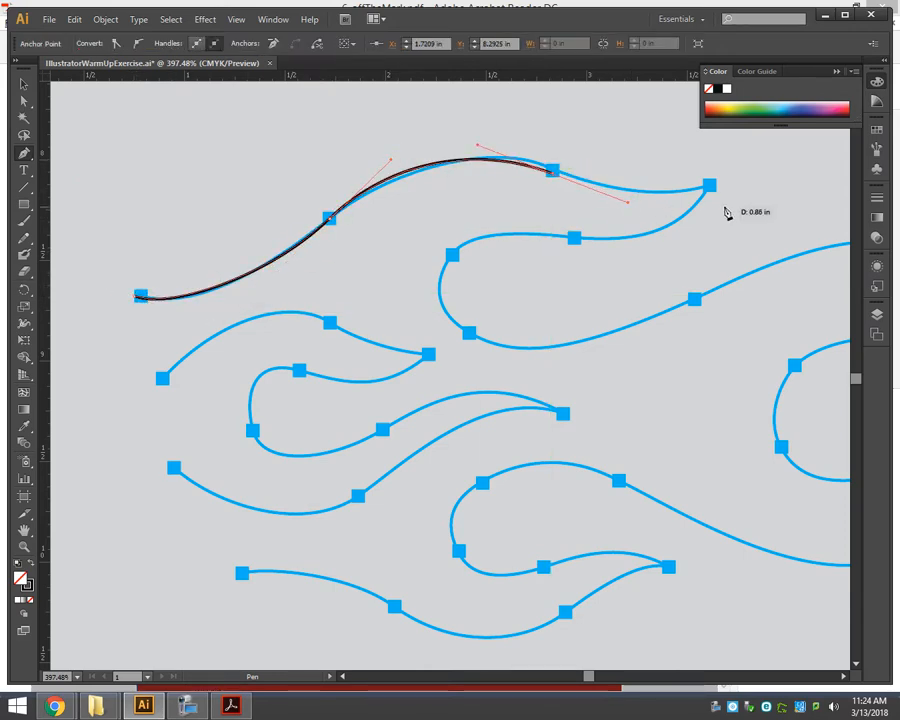
mouse_move(727, 231)
left_mouse_down()
mouse_move(514, 307)
mouse_move(585, 243)
mouse_move(573, 246)
left_mouse_up()
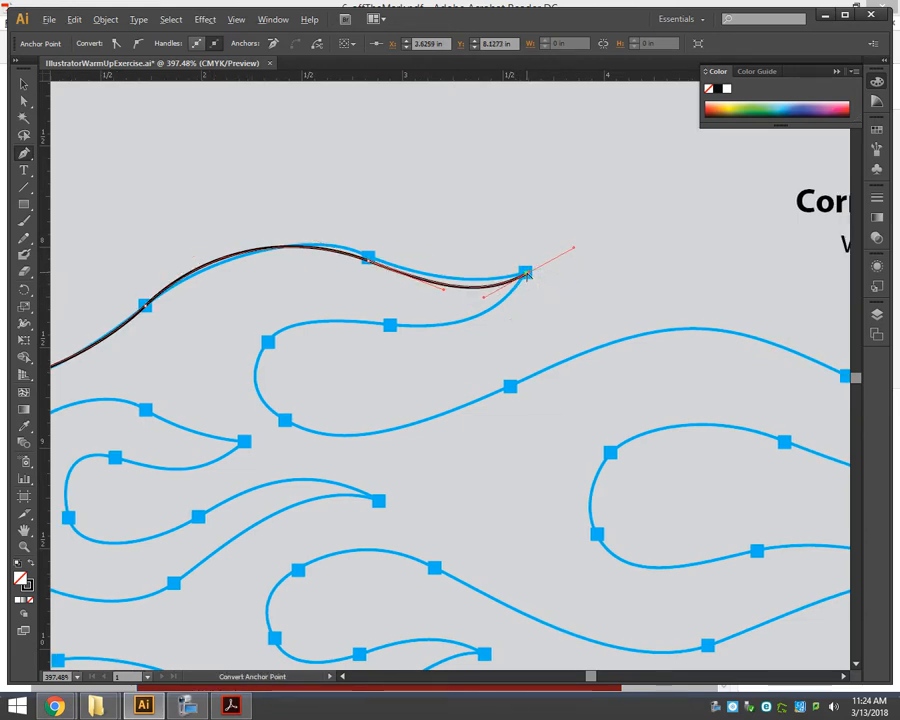
Make a corner at the first flame tip and trace back around the inner curve to the node starting the next long tongue
left_click(527, 273)
left_click(571, 371)
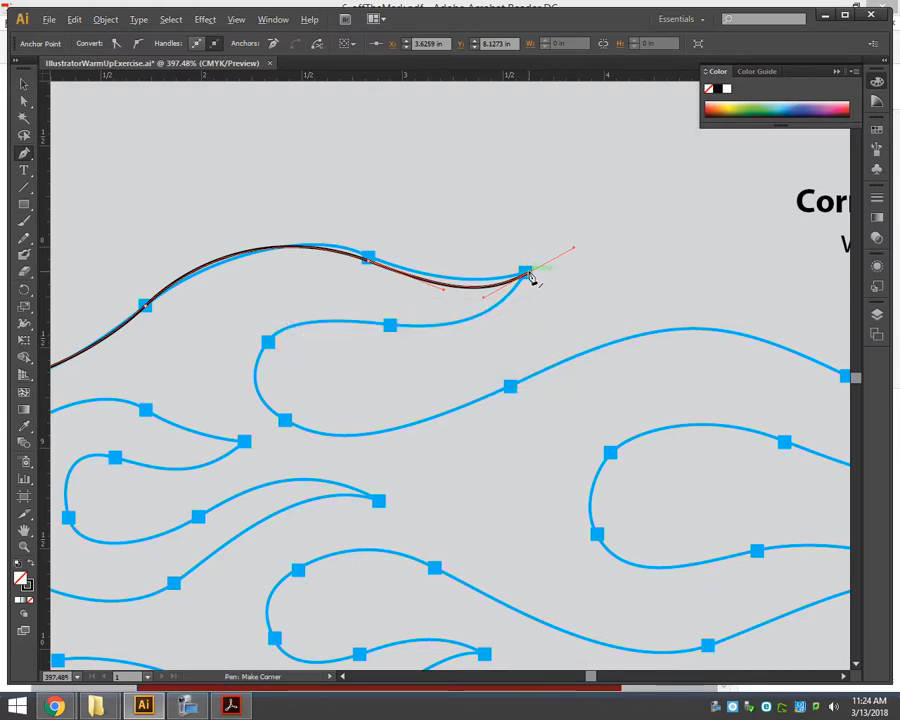
left_click(527, 273)
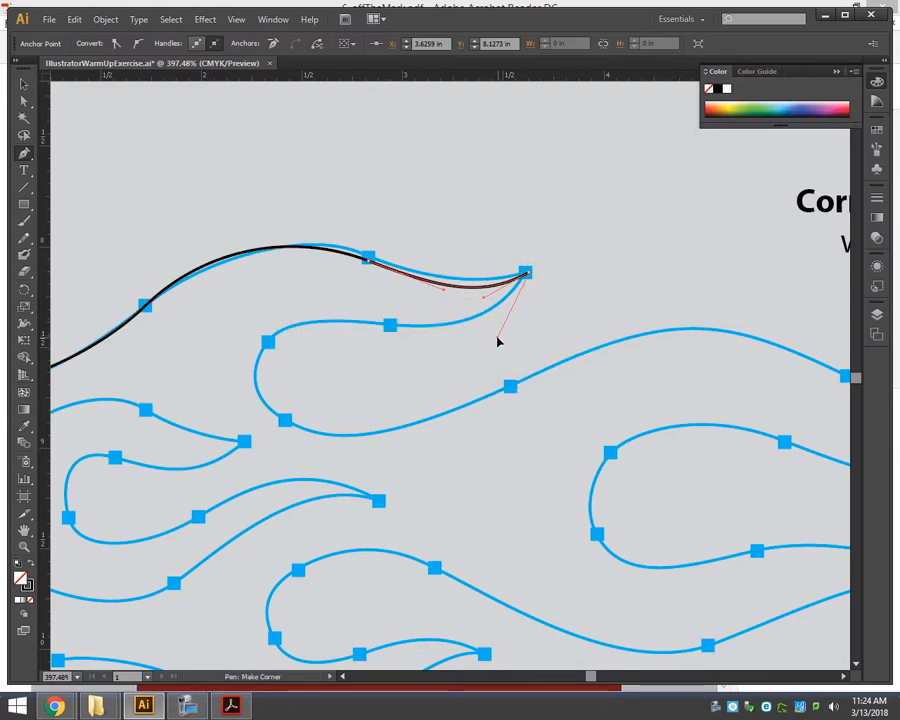
left_click_drag(389, 325, 364, 330)
left_click_drag(266, 342, 329, 444)
left_click_drag(510, 386, 608, 338)
key("space")
left_click_drag(704, 373, 411, 275)
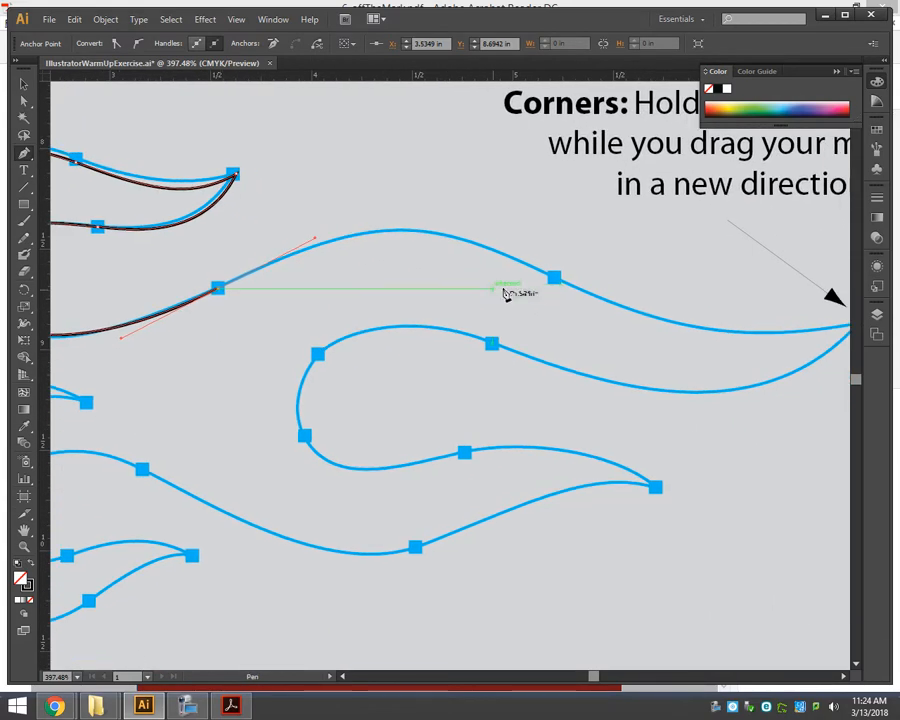
Trace the long tongue's upper edge with the Pen tool to its tip and make a corner there
left_click_drag(553, 278, 404, 400)
left_click_drag(563, 351, 516, 422)
key("alt")
left_click_drag(260, 471, 545, 480)
left_click_drag(490, 452, 426, 389)
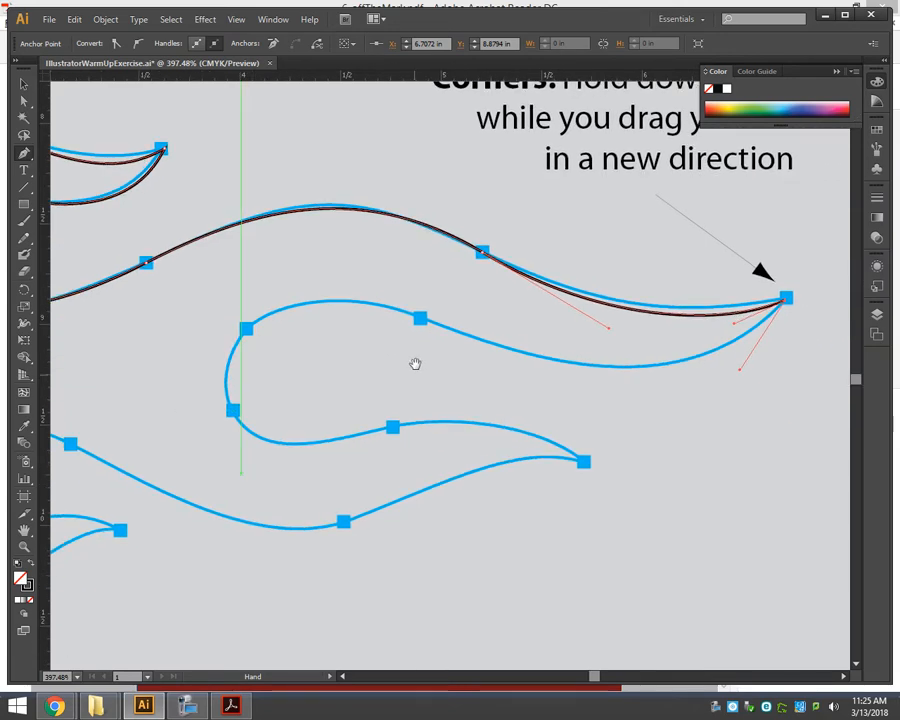
Trace the long tongue's lower edge back around the inner curve to the node starting the next tongue
left_click_drag(421, 322, 230, 242)
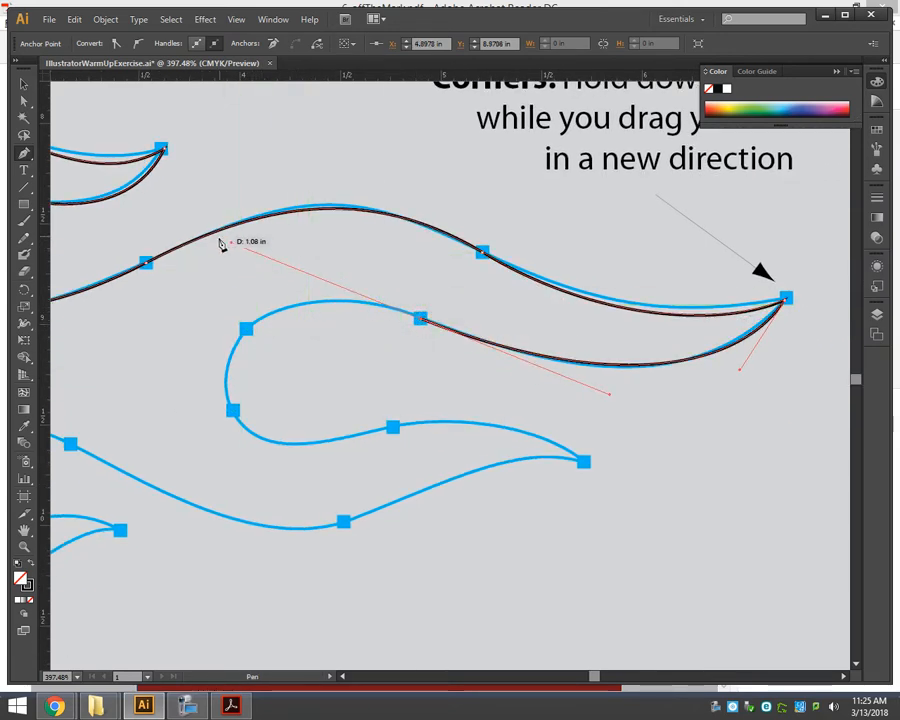
left_click(246, 329)
left_click_drag(228, 347, 218, 354)
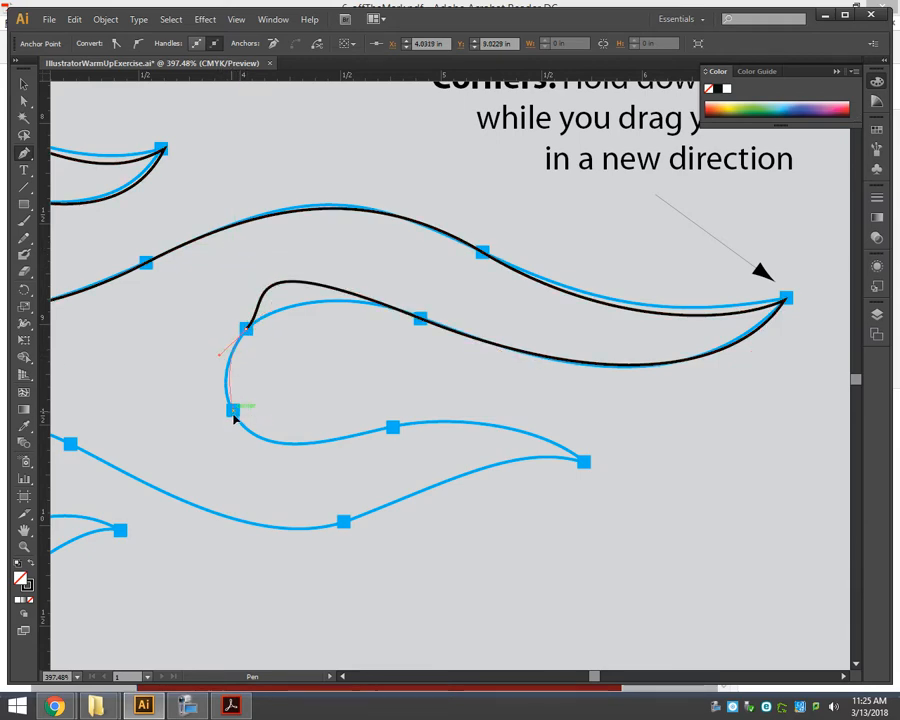
left_click_drag(394, 429, 505, 394)
Trace the next tongue to its tip, make a corner there, and return along its lower edge to the bottom node
left_click_drag(583, 462, 591, 505)
left_click_drag(584, 462, 503, 441)
left_click_drag(352, 515, 505, 481)
left_click(48, 19)
left_click(70, 148)
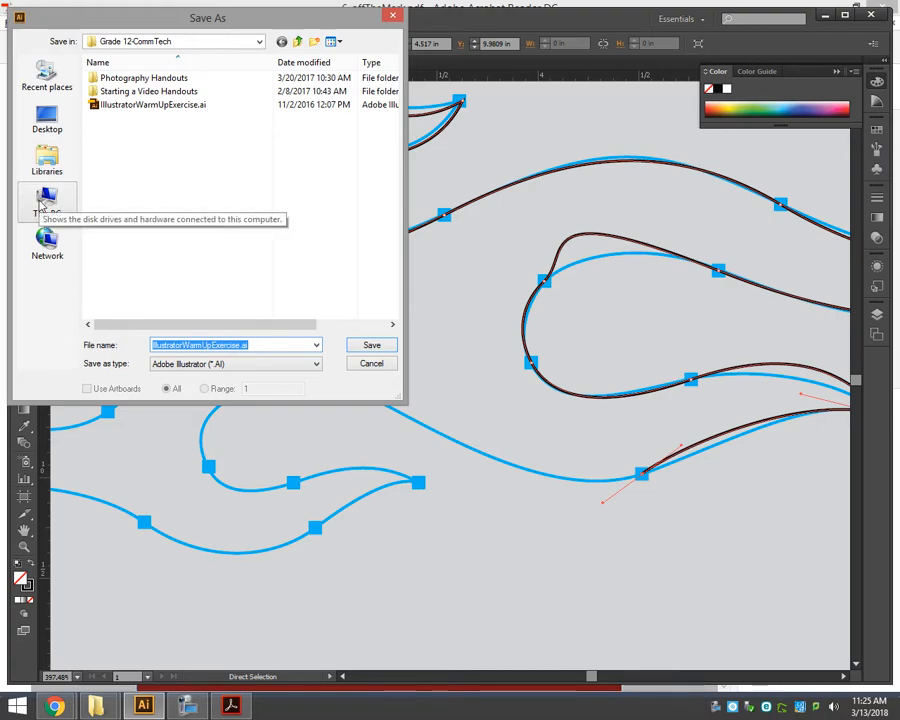
left_click(376, 366)
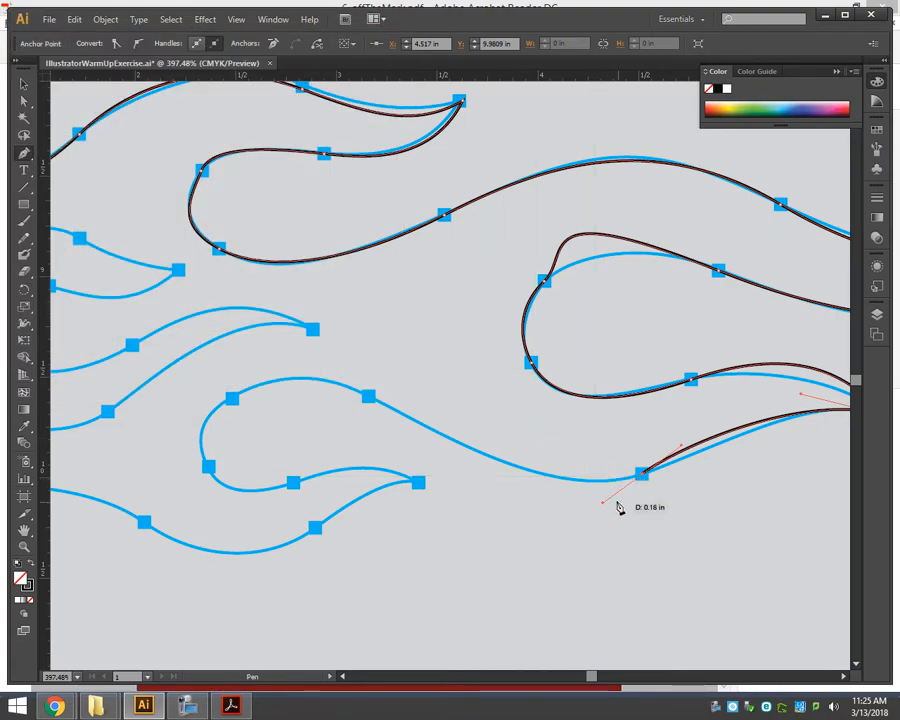
Trace the lower curve around the inner bend to the small bottom tongue's tip and make a corner there
left_click_drag(368, 396, 281, 354)
left_click_drag(231, 398, 219, 497)
left_click_drag(293, 482, 294, 487)
left_click_drag(418, 483, 431, 499)
left_click(420, 484)
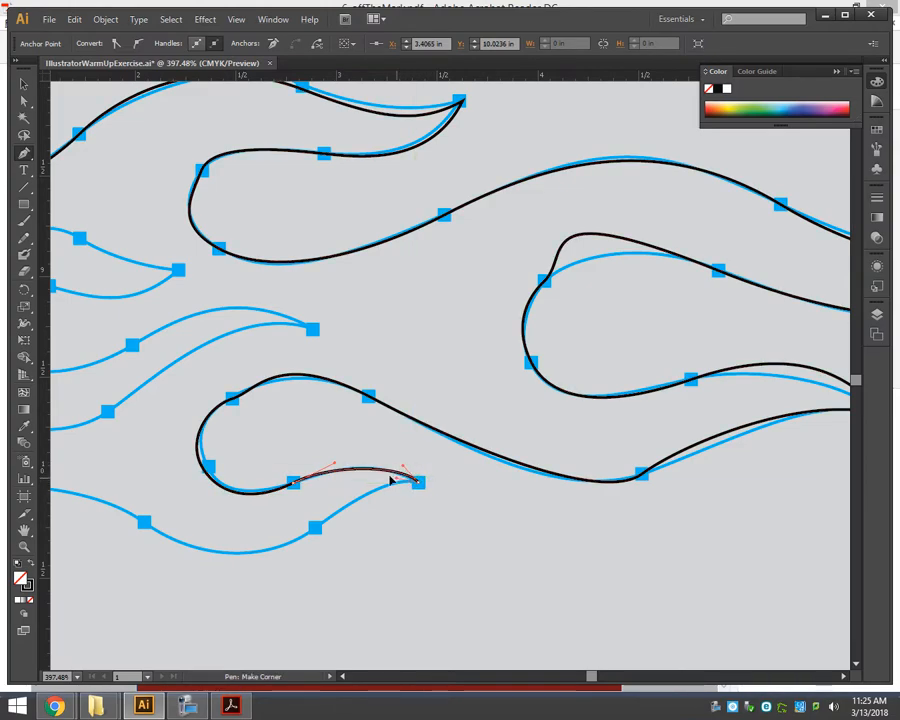
Trace the small bottom tongue's lower edge to the outer flame's last node and end the path
left_click_drag(308, 546, 307, 546)
left_click_drag(250, 557, 566, 545)
left_click_drag(461, 511, 384, 459)
left_click(309, 478)
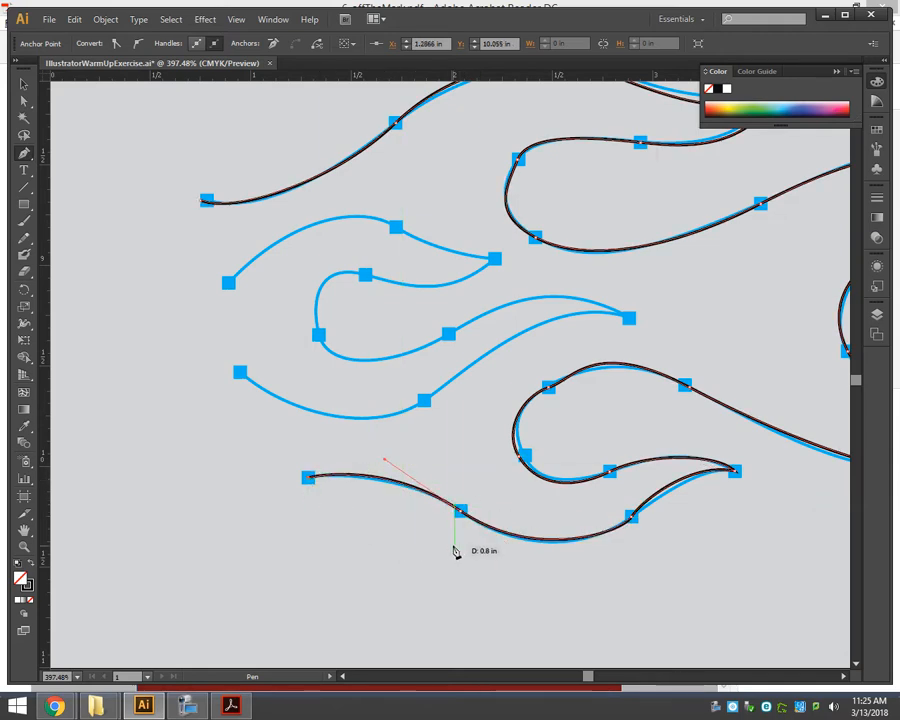
scroll(440, 520, "up", 3)
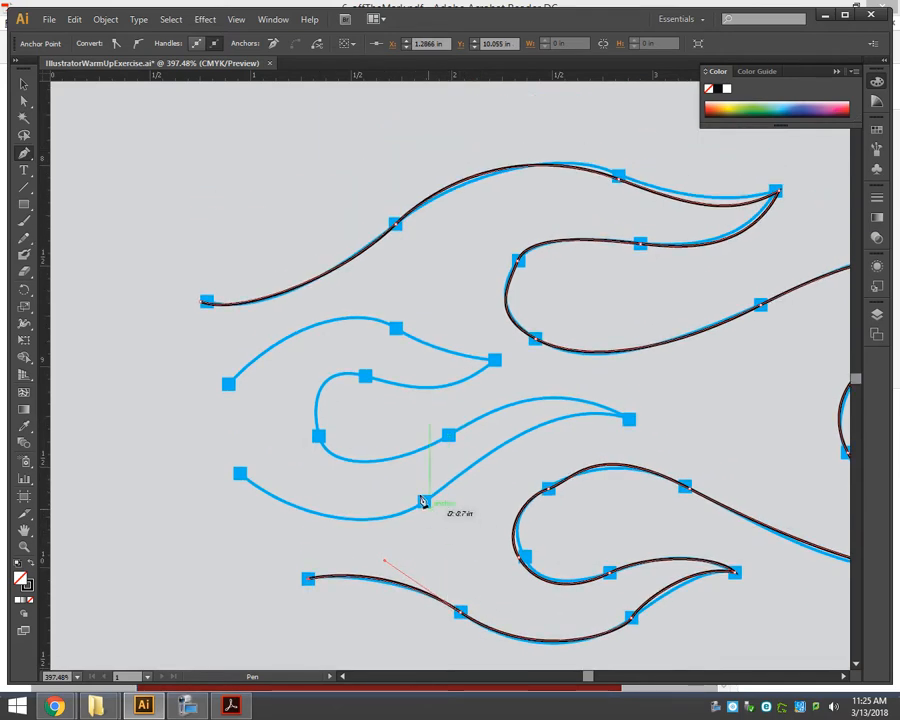
left_click(254, 422, "ctrl")
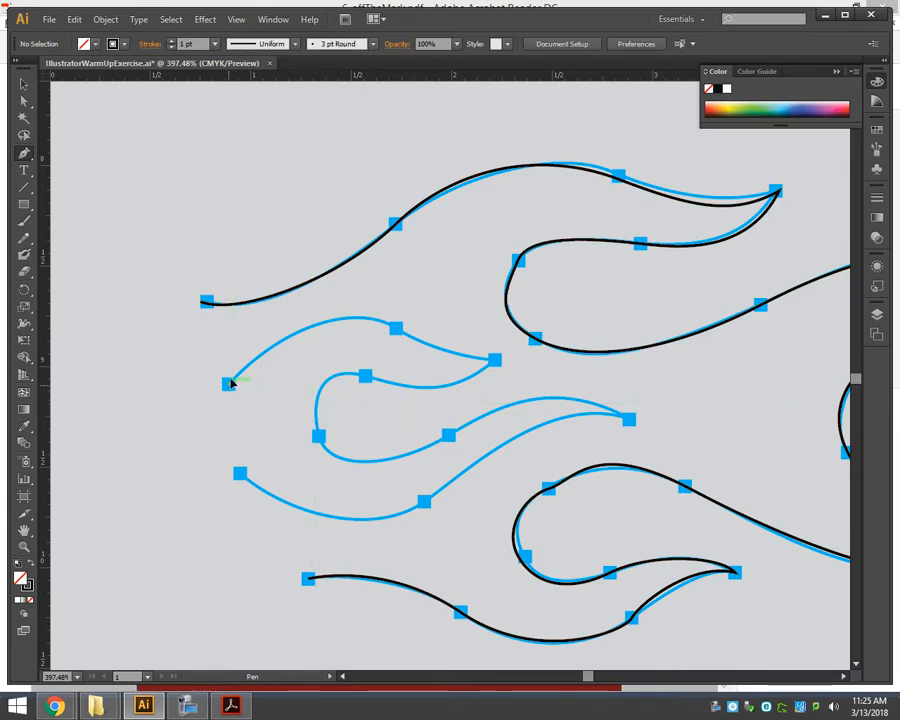
Start the inner flame at its upper end node, trace to the first tip with a corner, and continue around the inner bend
left_click_drag(228, 384, 256, 344)
left_click_drag(396, 328, 428, 348)
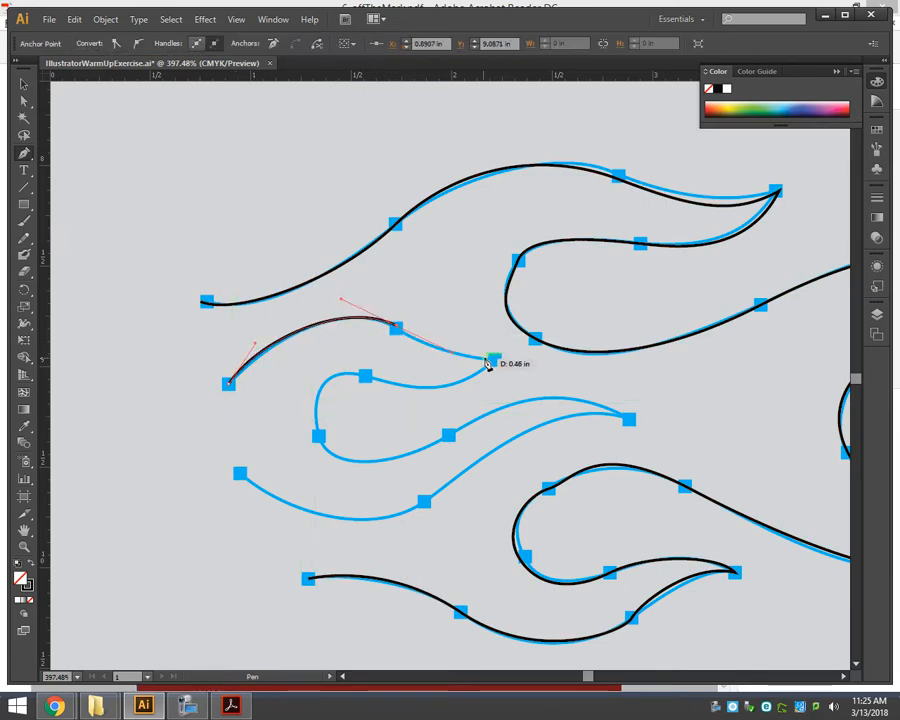
left_click_drag(494, 360, 465, 386)
left_click_drag(366, 376, 311, 354)
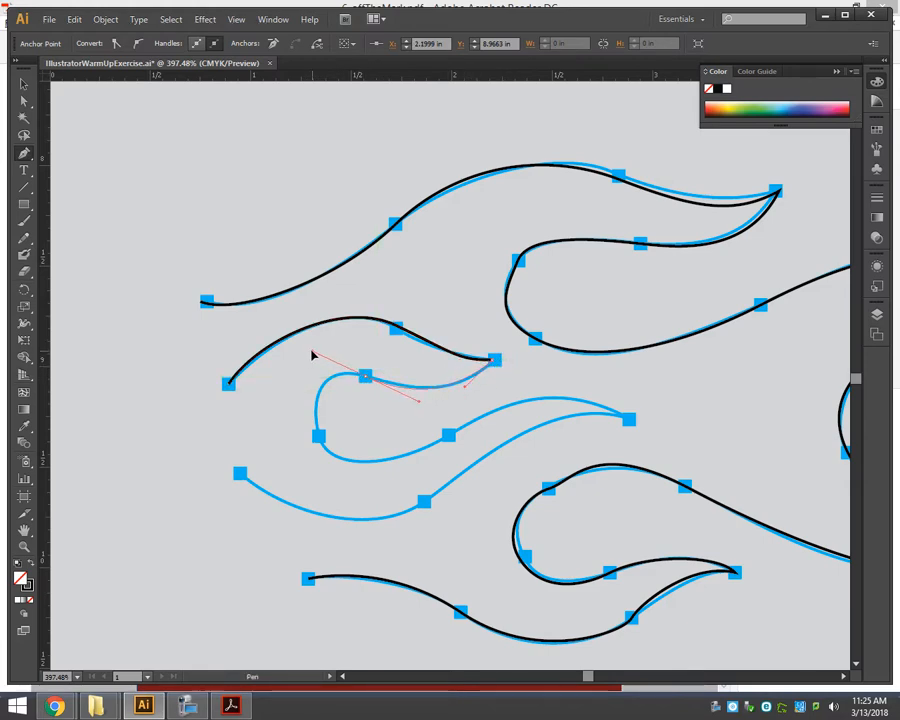
left_click_drag(318, 436, 325, 460)
Trace the inner flame's second tongue, make a corner at its tip, and return along the lower edge to the end node
left_click_drag(448, 435, 525, 385)
mouse_move(630, 419)
left_mouse_down()
mouse_move(669, 456)
mouse_move(653, 458)
left_mouse_up()
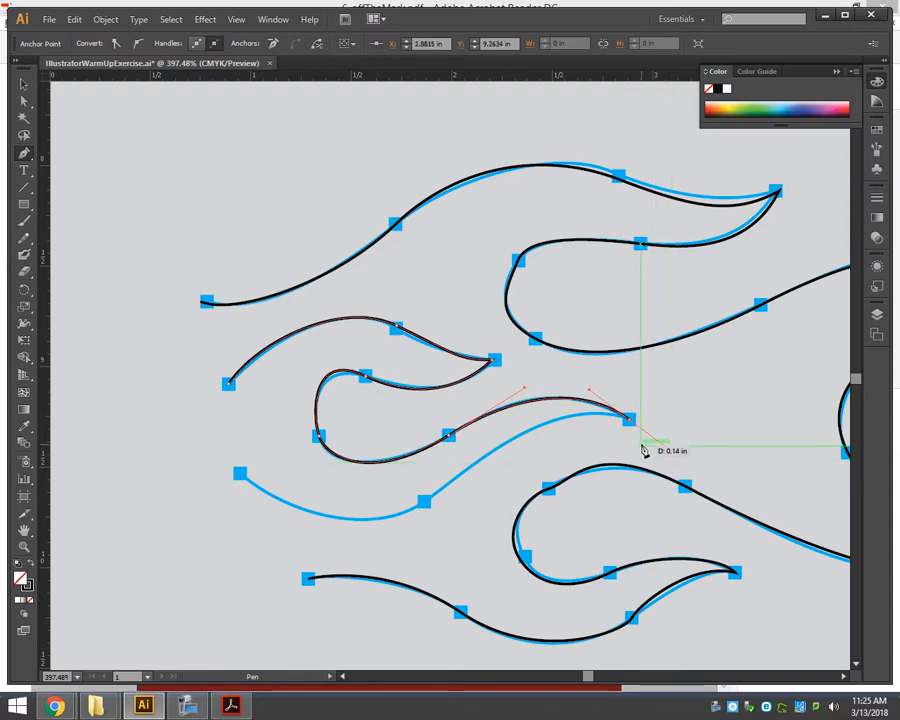
left_click(601, 448, "alt")
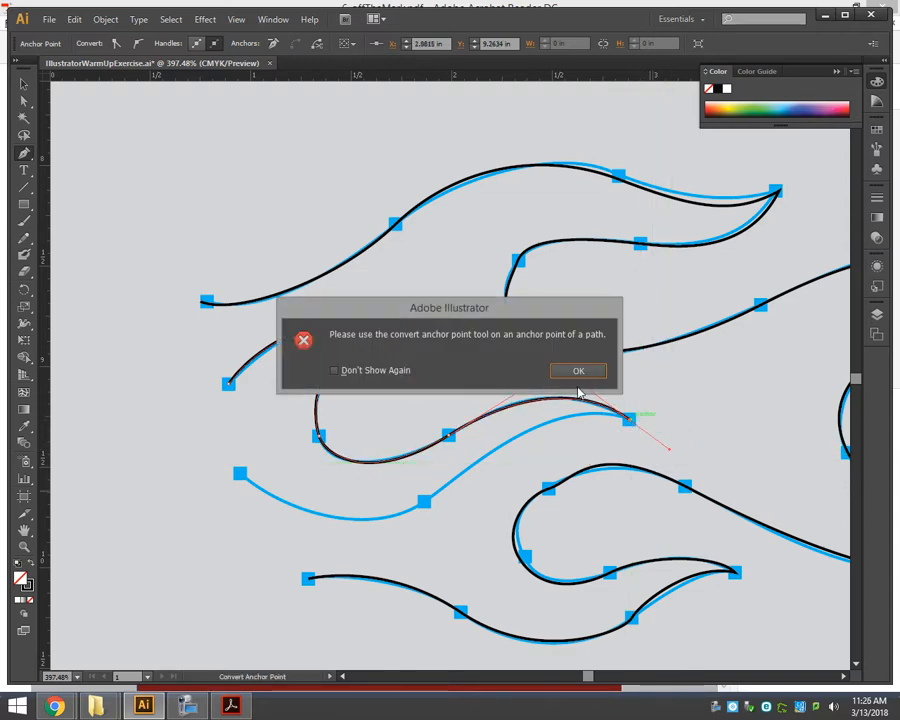
left_click(580, 371)
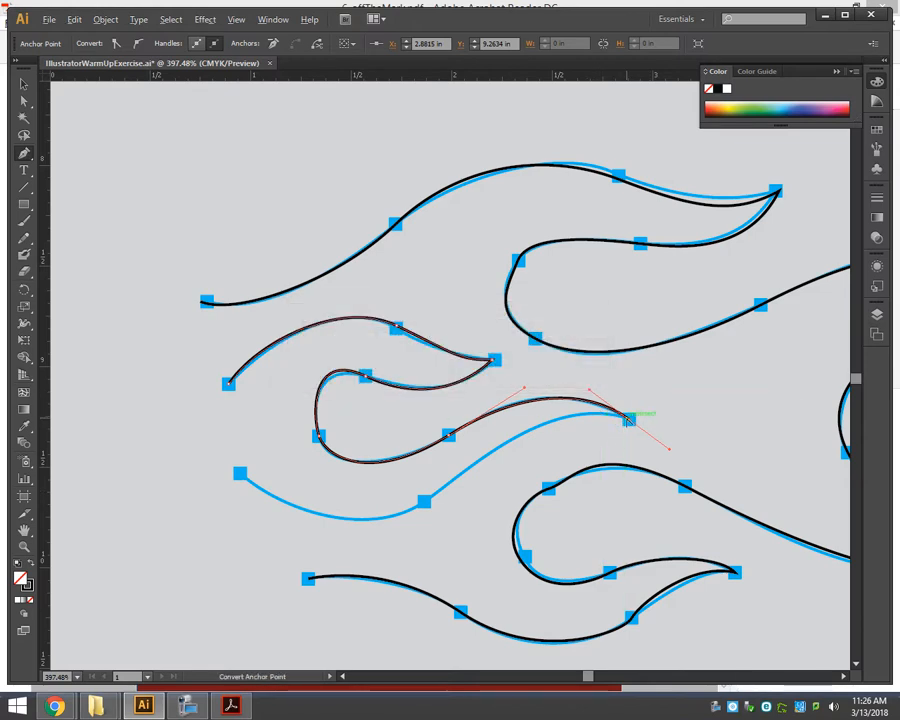
left_click(628, 419)
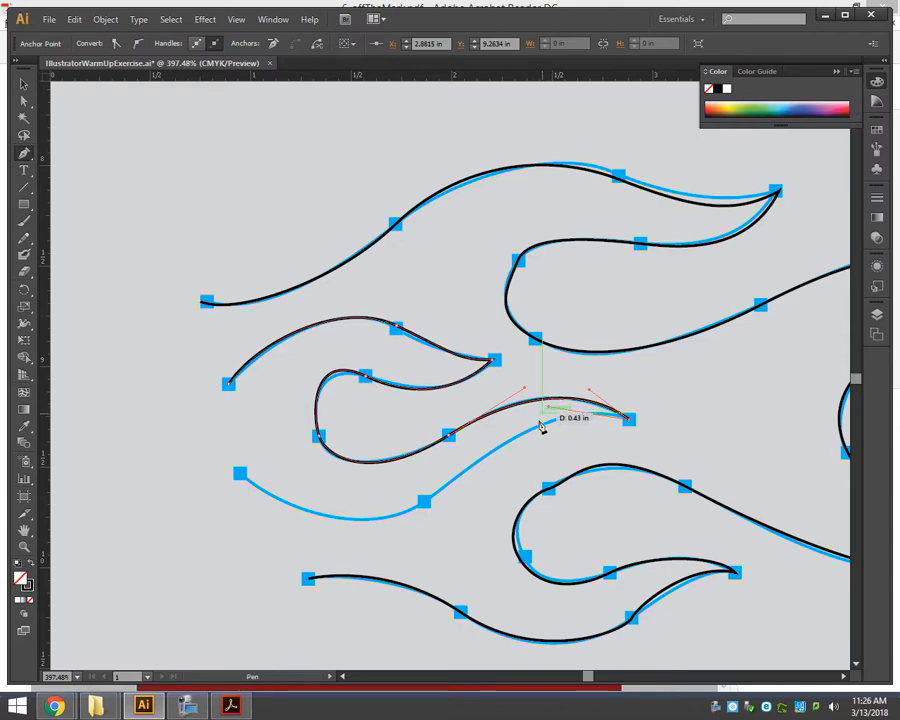
left_click_drag(424, 501, 363, 563)
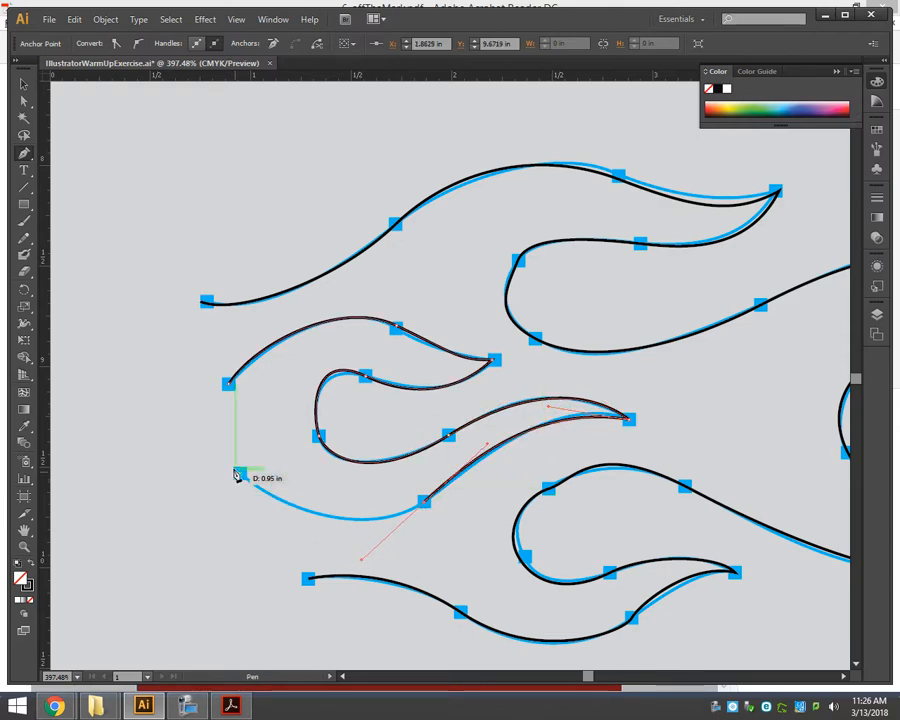
mouse_move(239, 474)
left_mouse_down()
mouse_move(221, 450)
mouse_move(222, 497)
left_mouse_up()
Adjust the anchors and handles around the small bottom tongue's inner bend with the Direct Selection tool to fit the guide
left_click(24, 100)
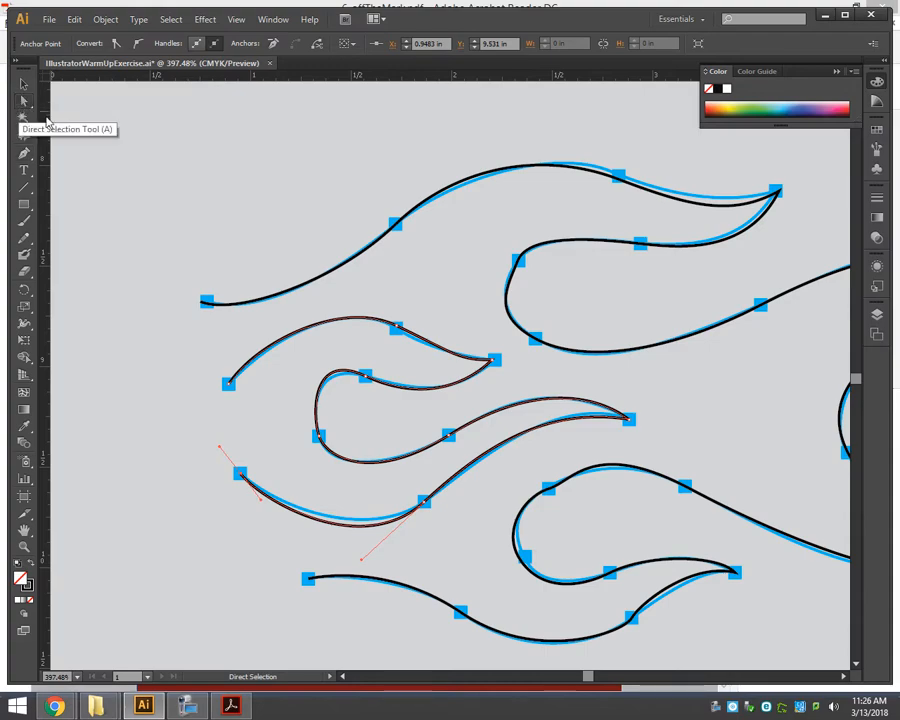
key("space")
left_click_drag(661, 504, 472, 354)
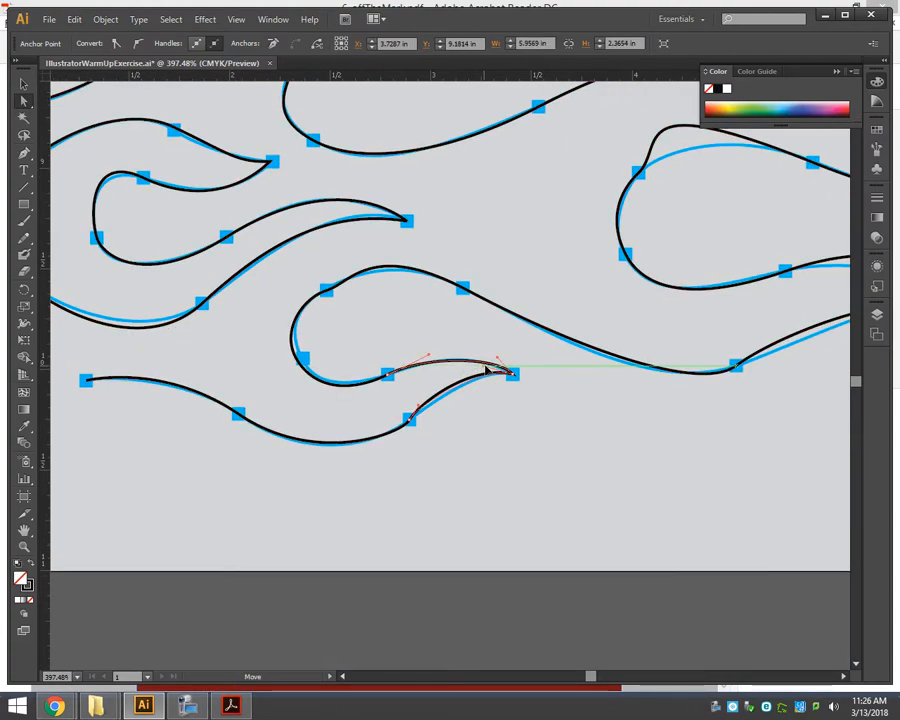
left_click(377, 268)
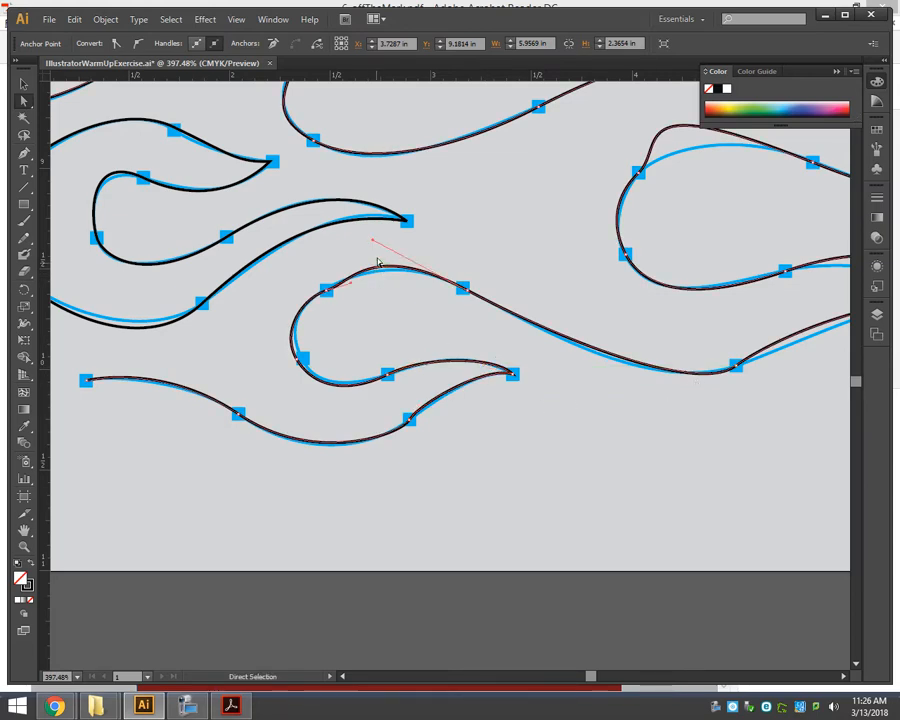
left_click_drag(372, 240, 390, 247)
left_click_drag(300, 362, 304, 352)
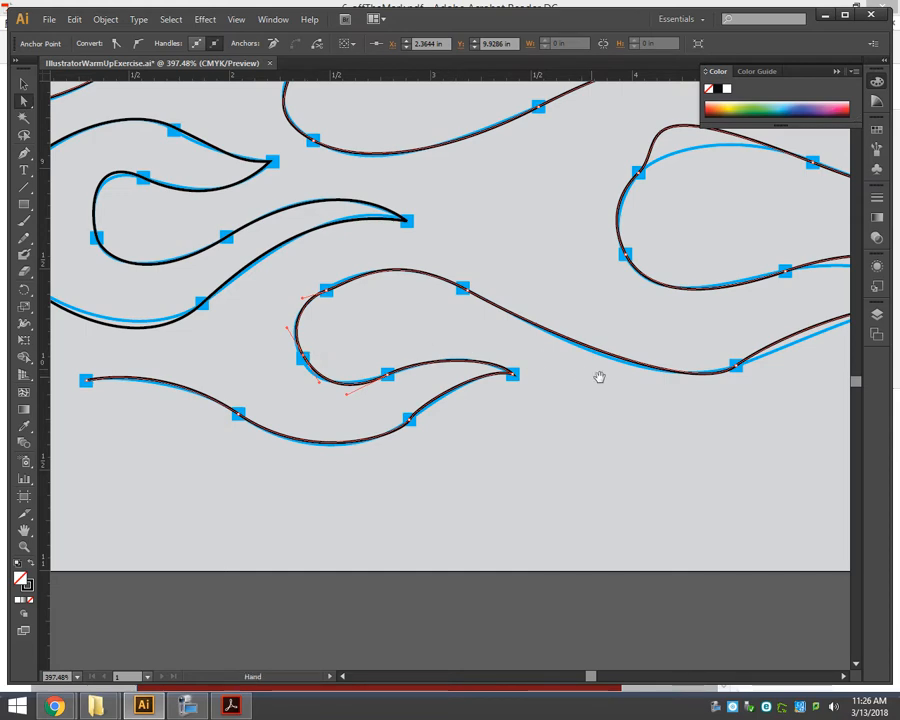
left_click_drag(326, 291, 350, 277)
Adjust the handles along the upper and lower edges of the tongue below the long one to fit the guide
key("space")
left_click_drag(728, 370, 352, 421)
left_click(476, 309)
left_click_drag(480, 288, 432, 311)
left_click(412, 378)
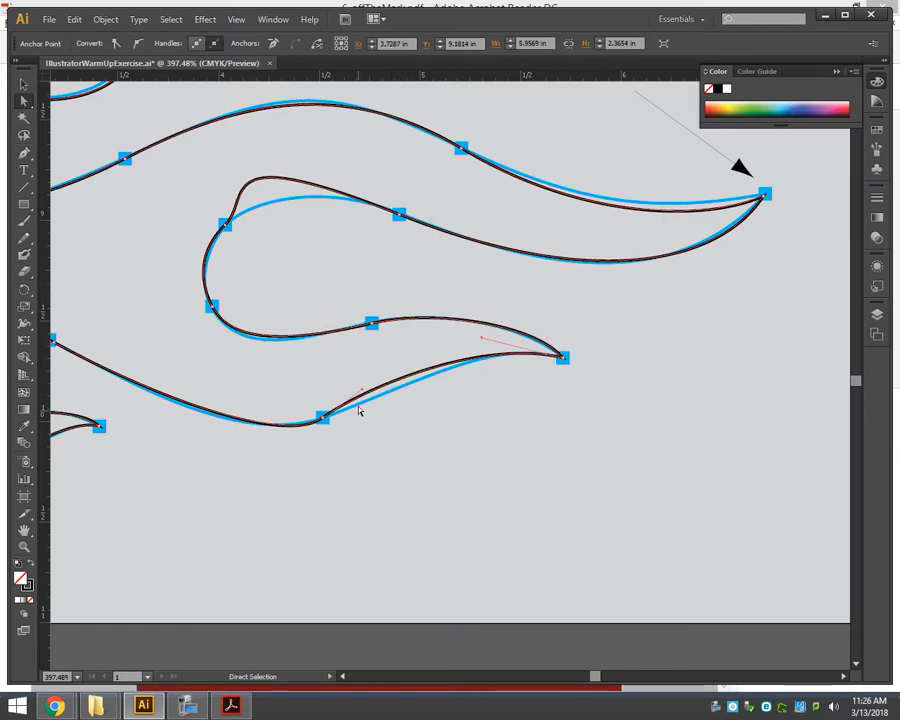
left_click_drag(362, 390, 372, 396)
left_click_drag(483, 338, 479, 346)
Reshape the sagging curve leading into that tongue's bottom node by adjusting its handles to match the guide
left_click(231, 413)
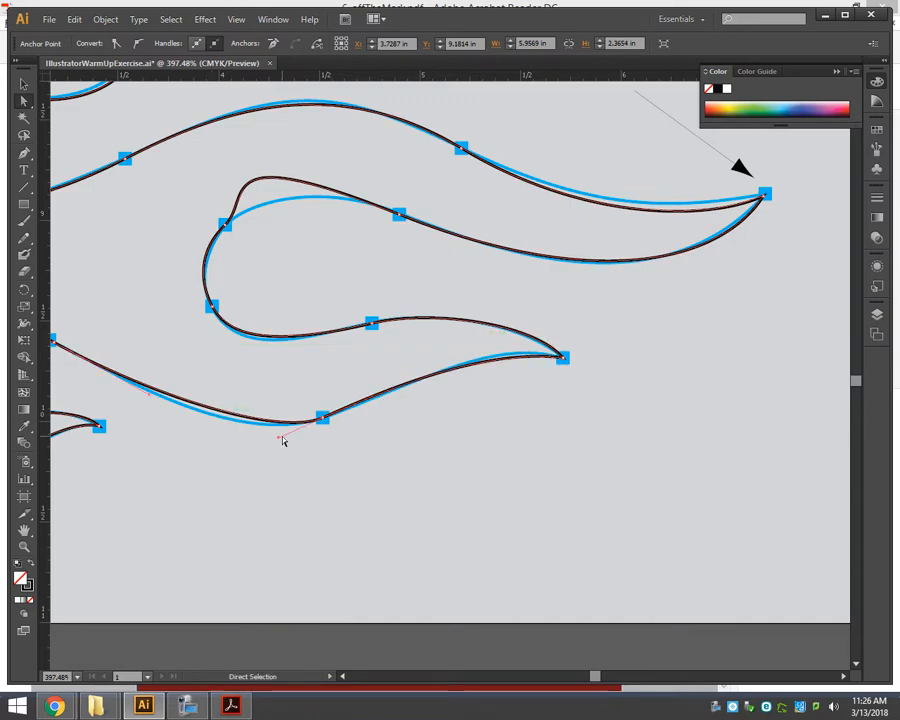
left_click_drag(253, 437, 244, 447)
left_click(292, 425)
Shorten the handle causing the bulge at the long tongue's inner bend, refit its lower edge to the guide, and deselect
left_click(261, 182)
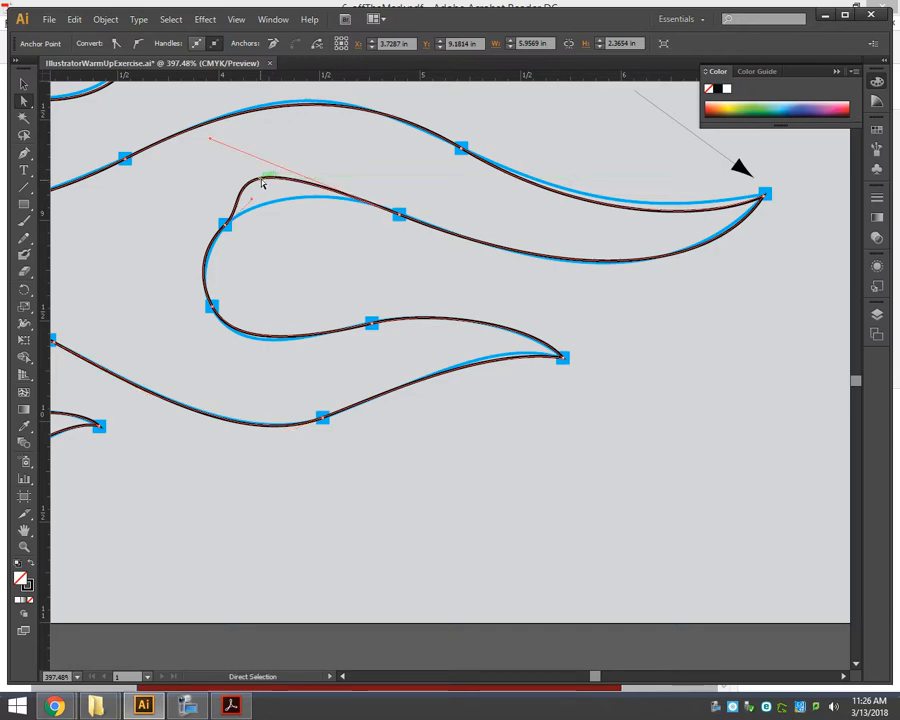
left_click_drag(214, 143, 301, 184)
left_click(543, 256)
left_click_drag(593, 279, 593, 292)
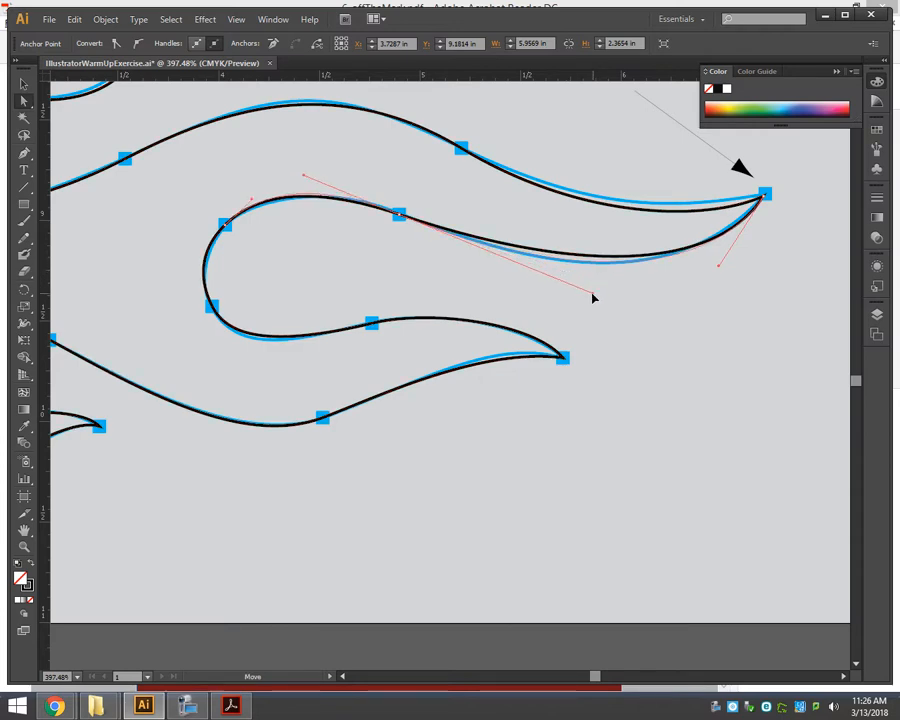
left_click(598, 311)
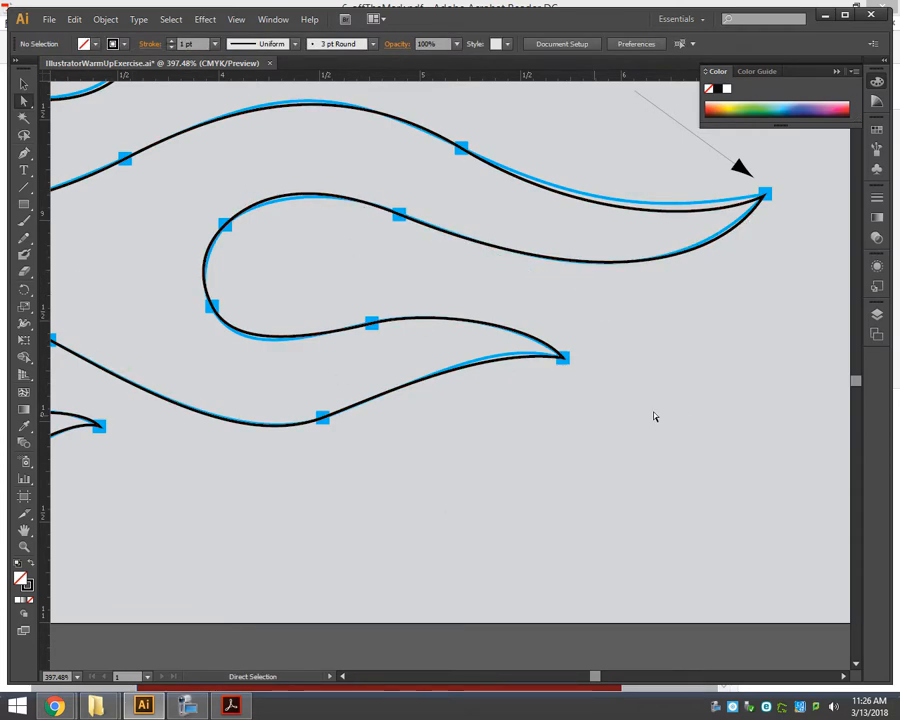
Select the whole outer flame path and fill it with yellow-green from the color spectrum
key("ctrl+0")
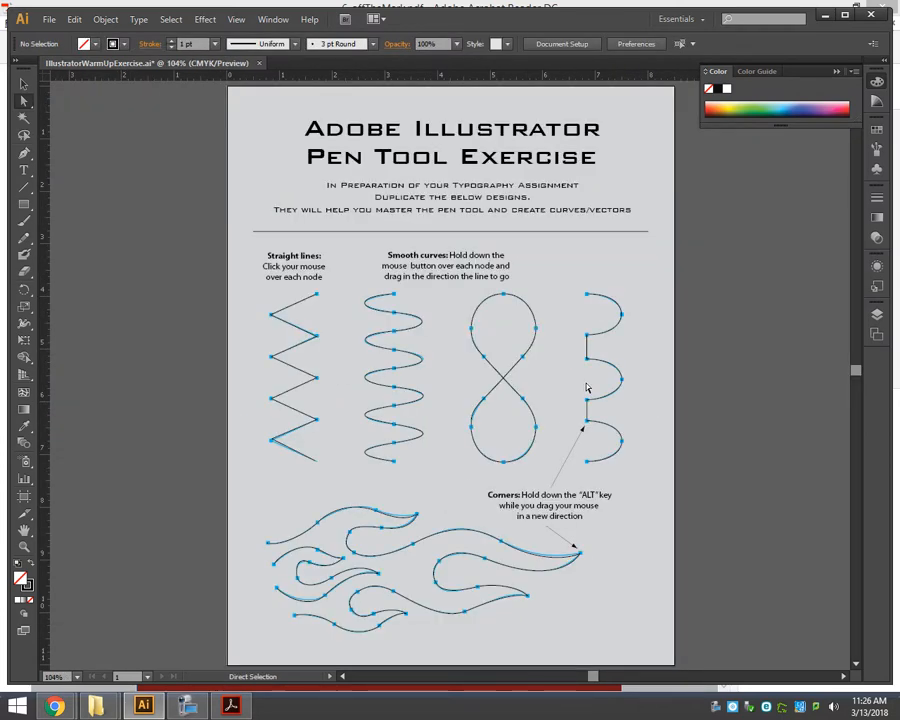
scroll(572, 408, "down", 3)
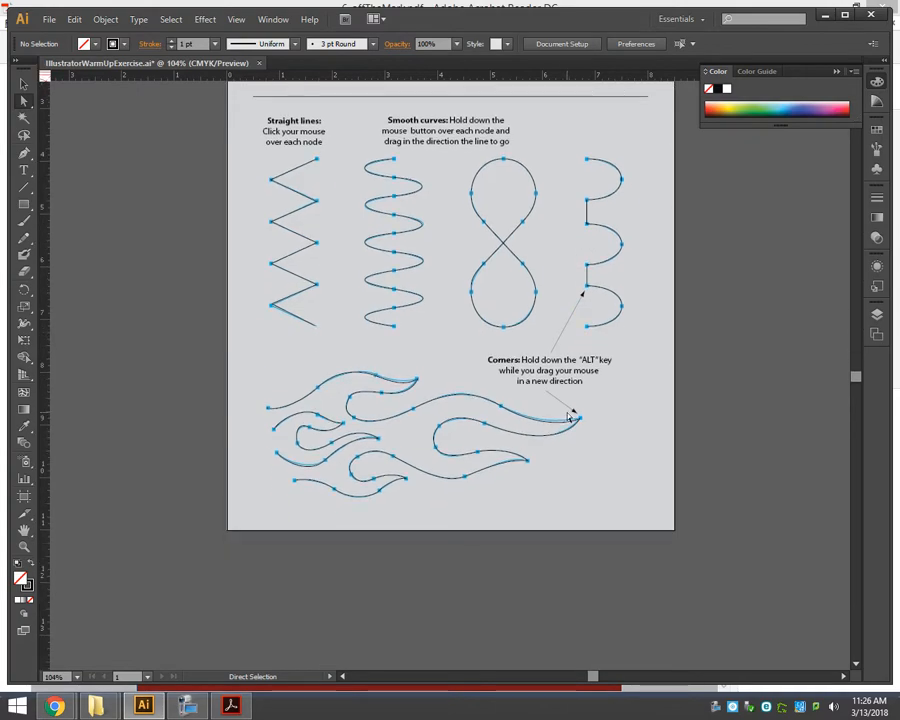
key("z")
left_click_drag(248, 351, 564, 495)
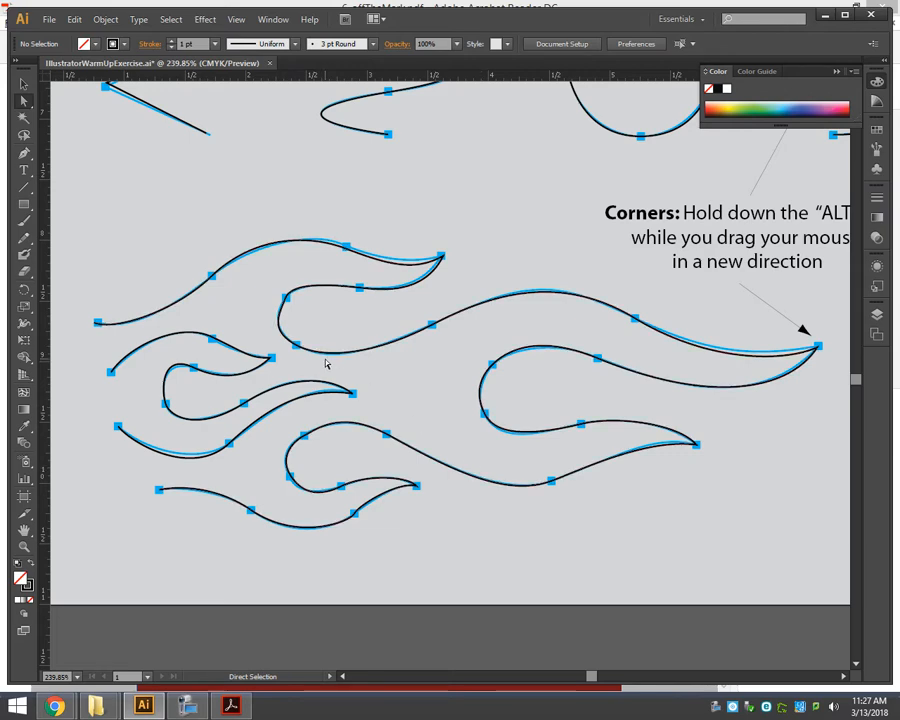
left_click(23, 84)
left_click(287, 394)
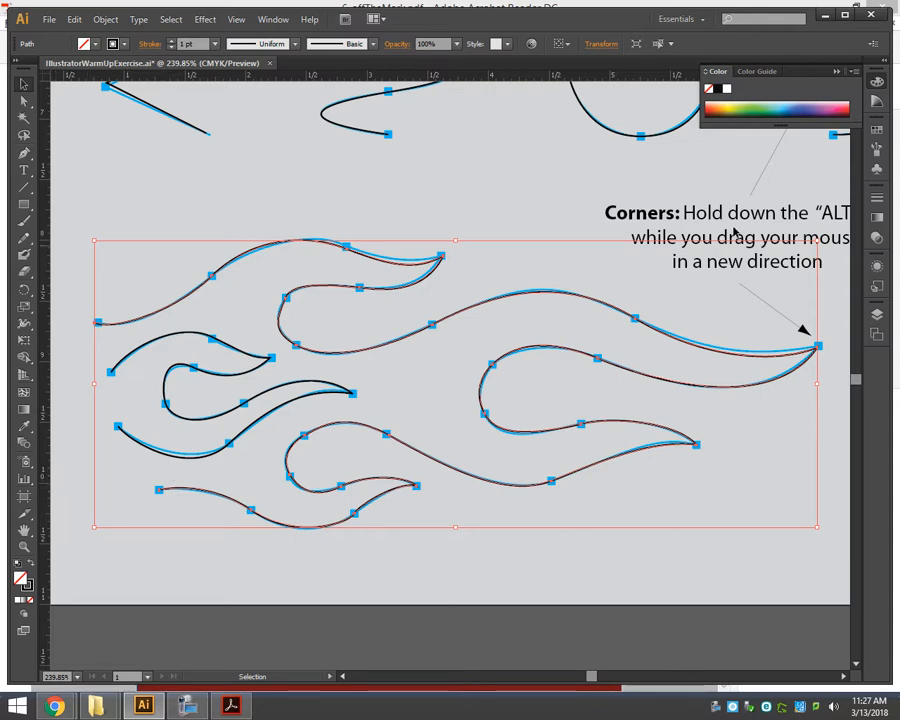
left_click(736, 104)
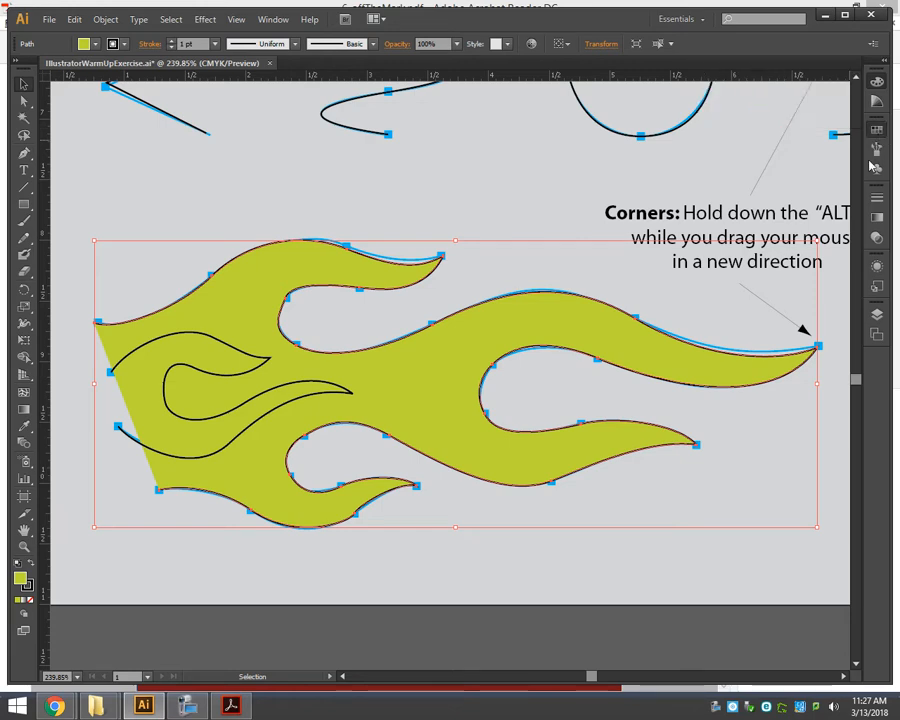
Change the outer flame's fill to a dark red swatch, and finally to the rainbow gradient swatch
left_click(876, 130)
left_click(820, 135)
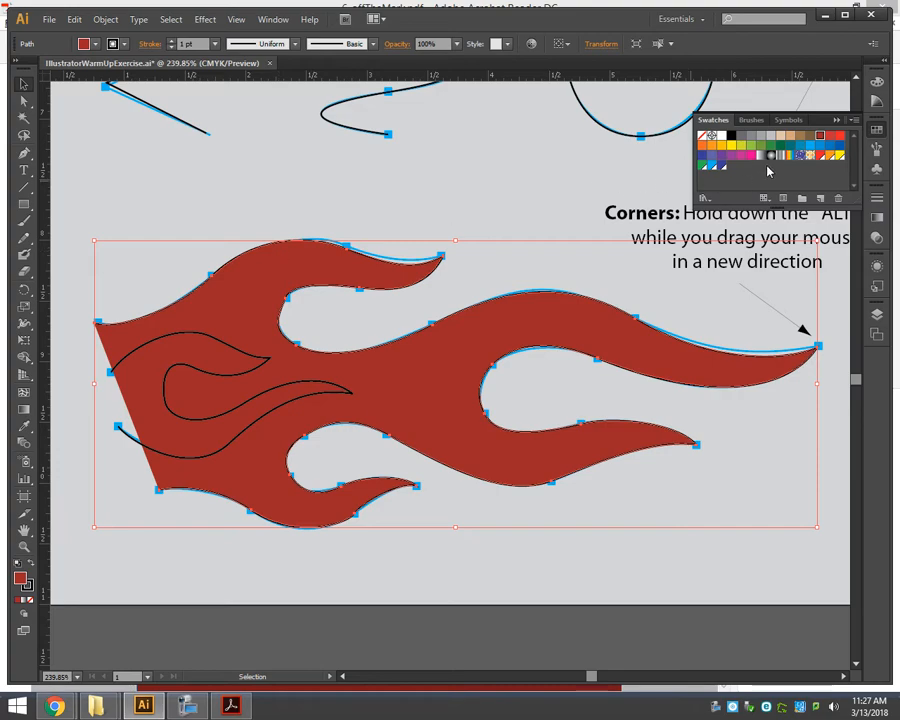
left_click(790, 156)
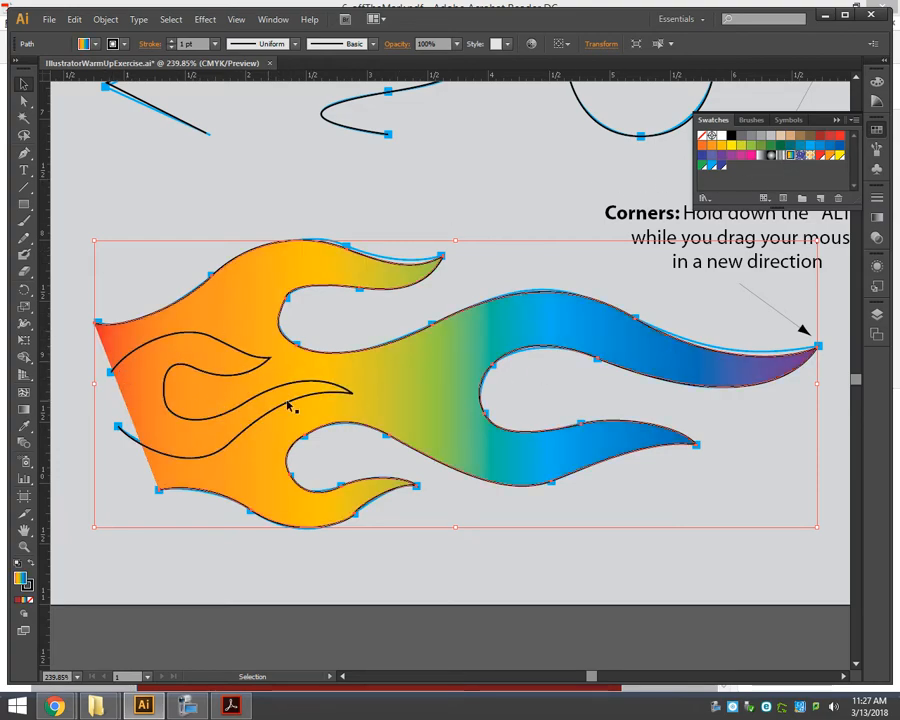
Fill the inner flame path with the bright yellow swatch, and select both flame paths together
left_click(117, 180)
left_click(164, 344)
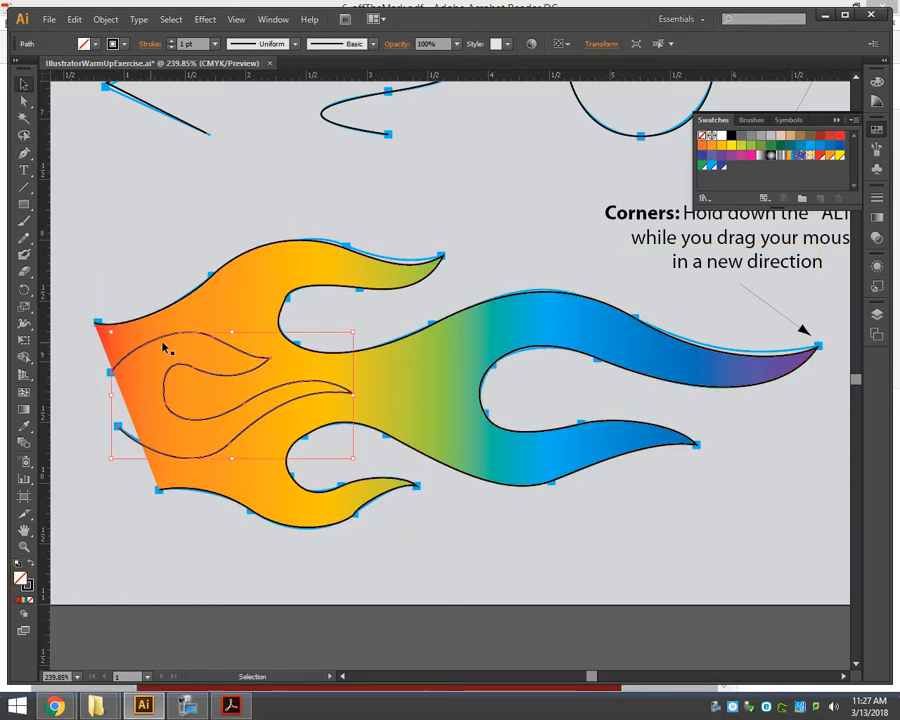
left_click(731, 145)
left_click(191, 251)
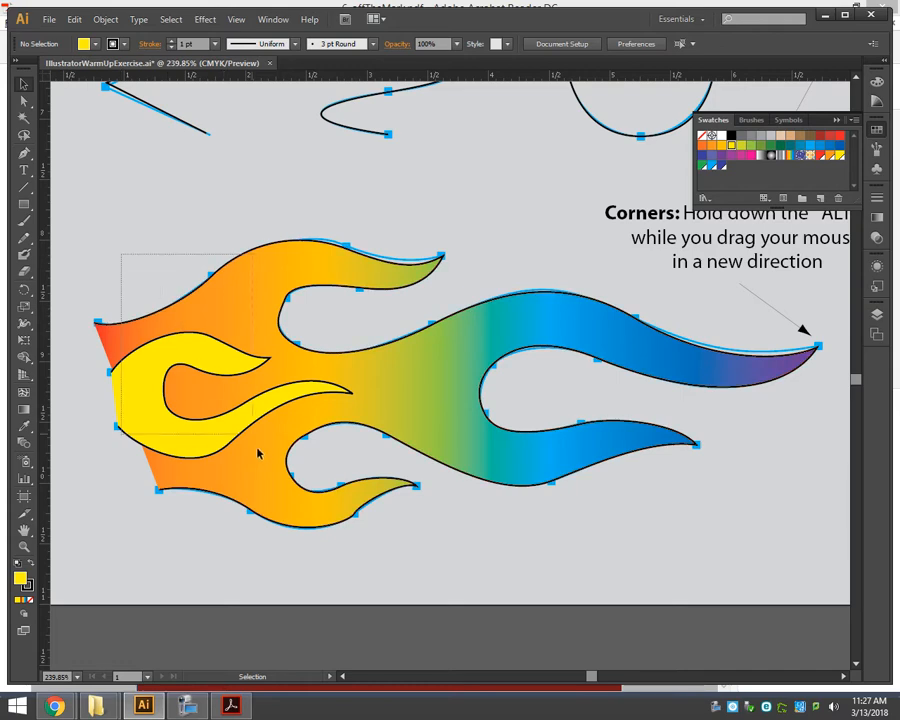
left_click(104, 372)
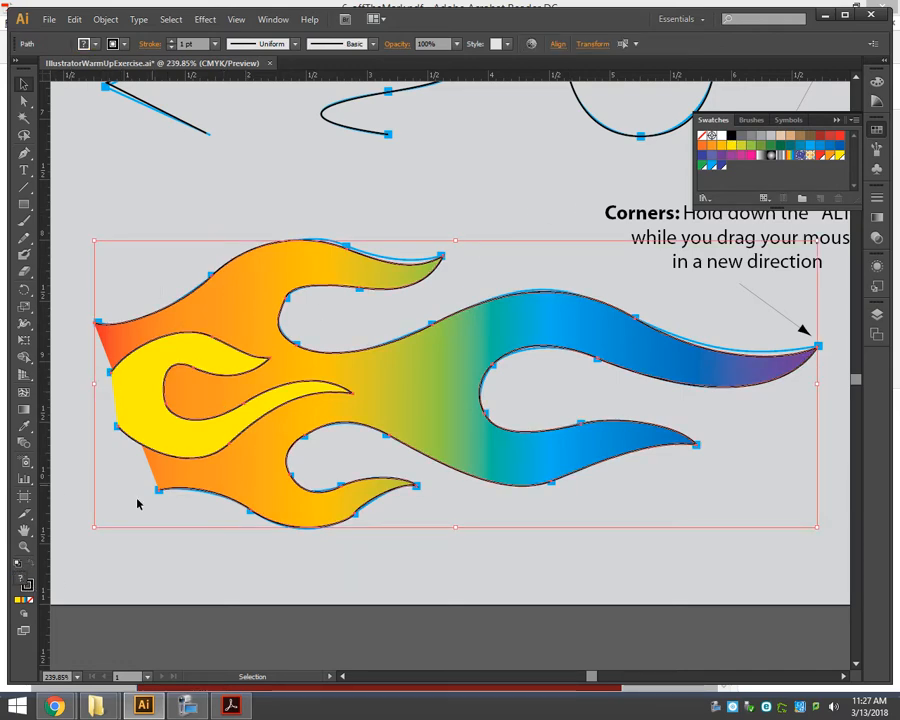
Remove the outline stroke from both selected flame paths, deselect them, and check the result against the whole page
left_click(27, 588)
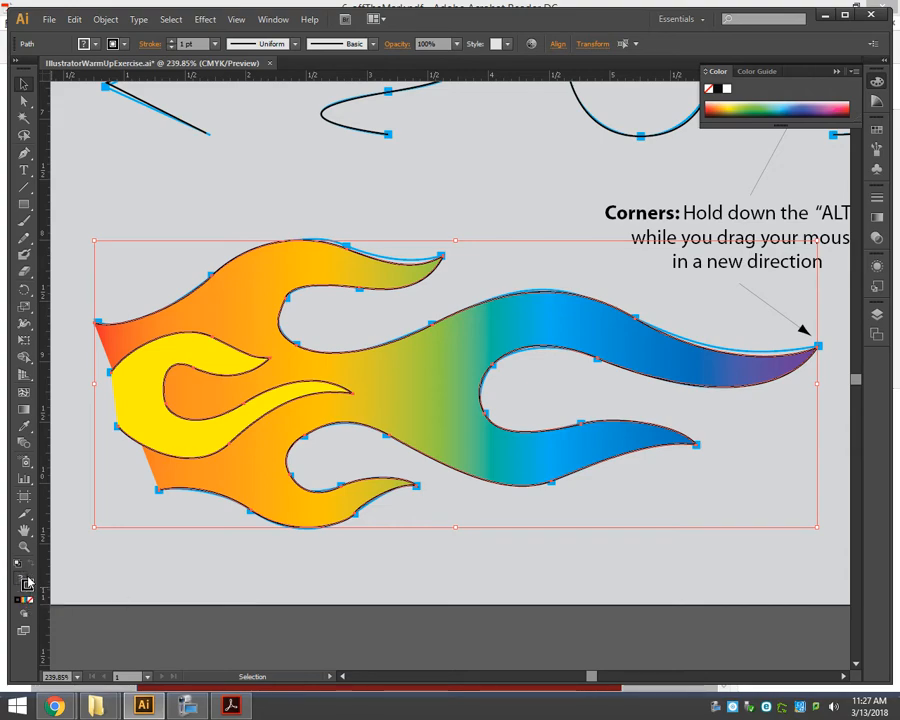
left_click(434, 190)
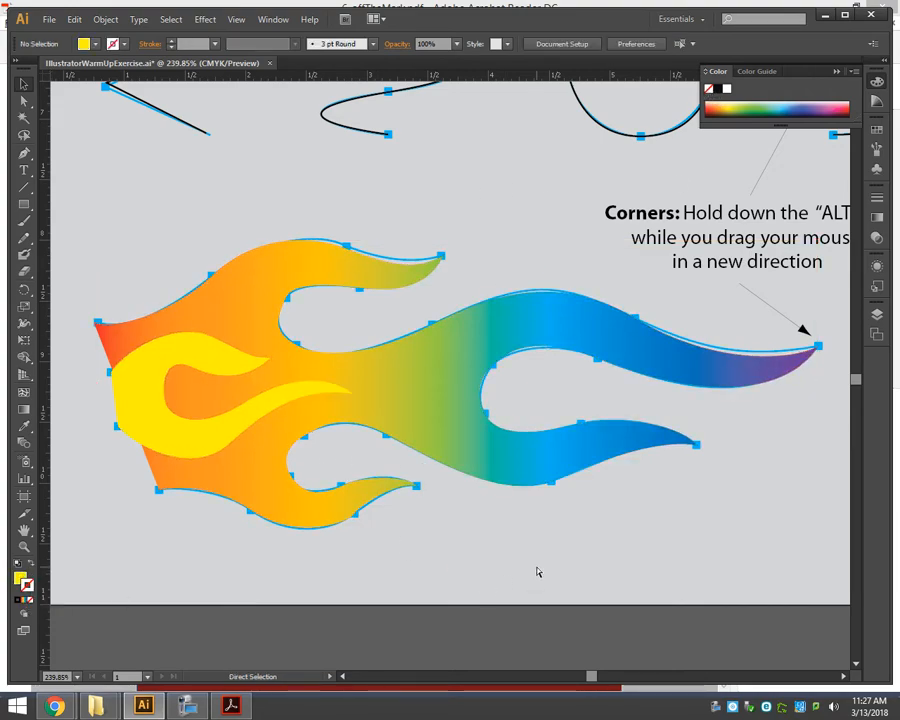
key("ctrl+0")
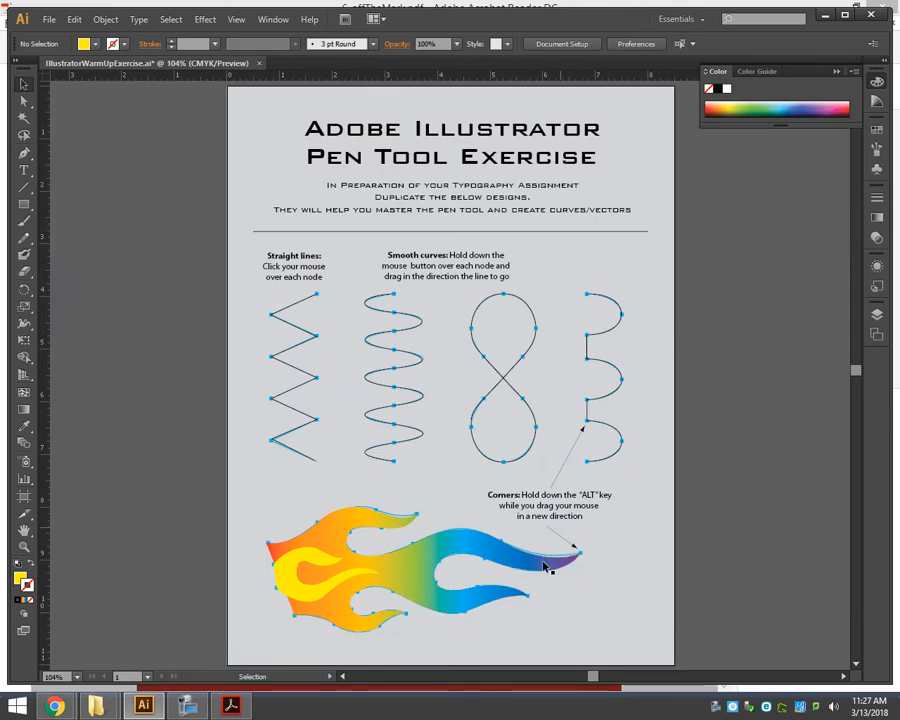
key("z")
left_click_drag(234, 471, 600, 647)
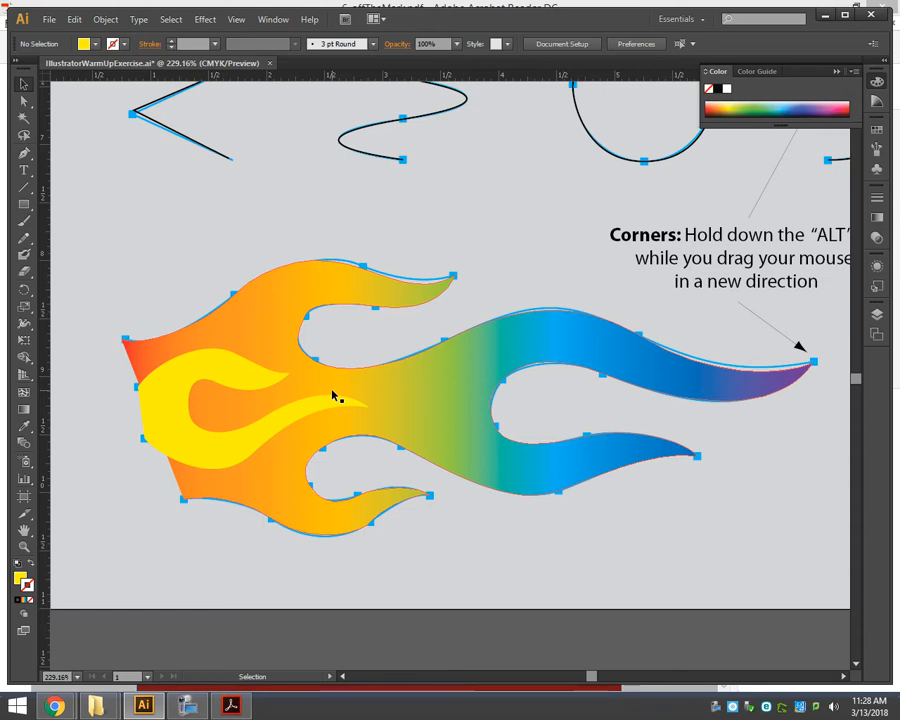
key("ctrl+0")
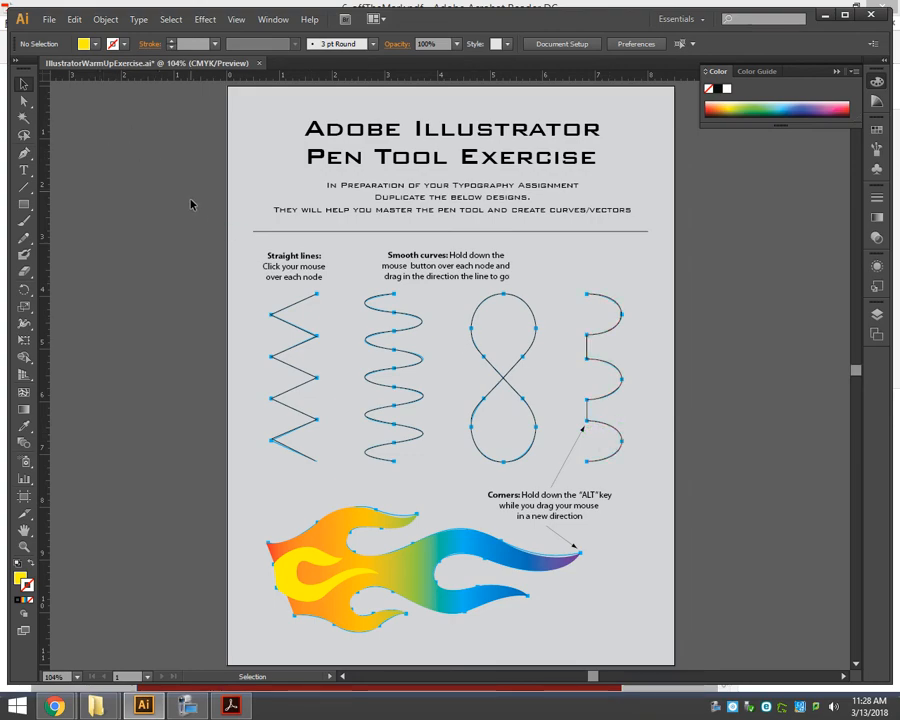
left_click(48, 19)
left_click(80, 148)
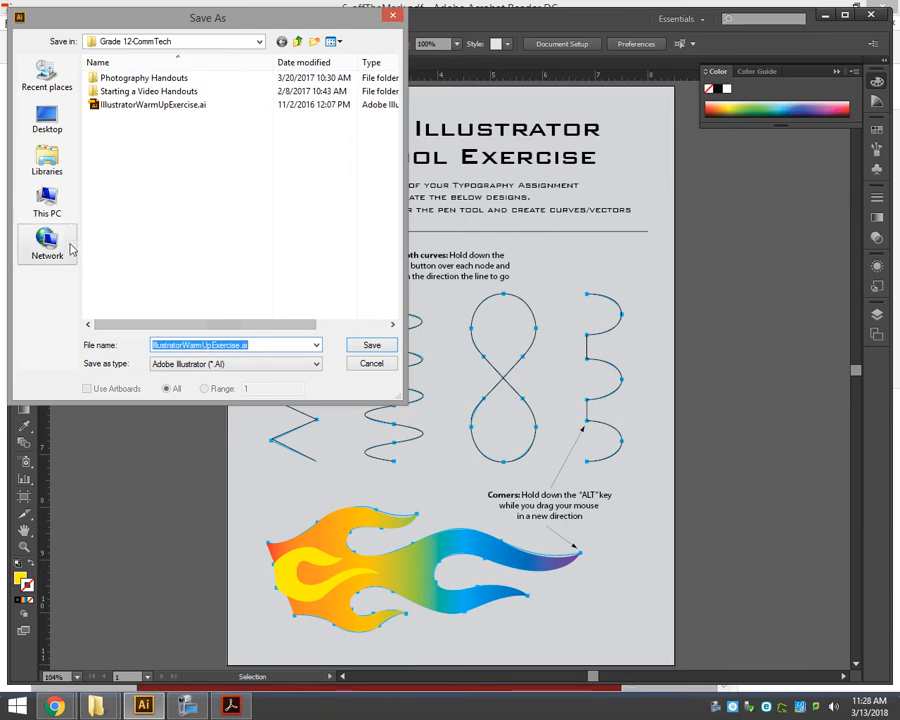
left_click(370, 364)
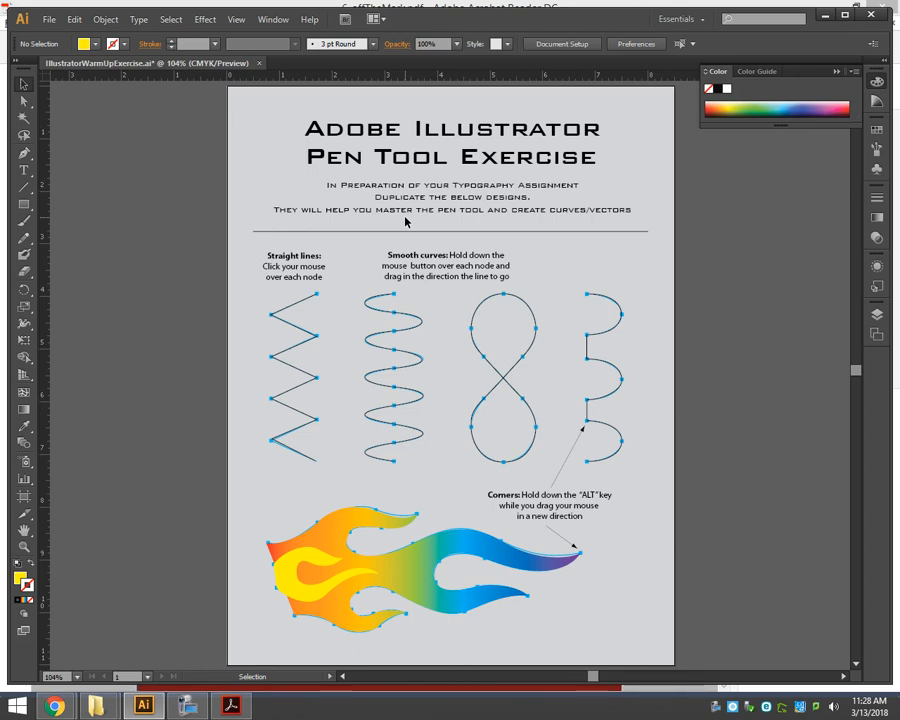
left_click(190, 707)
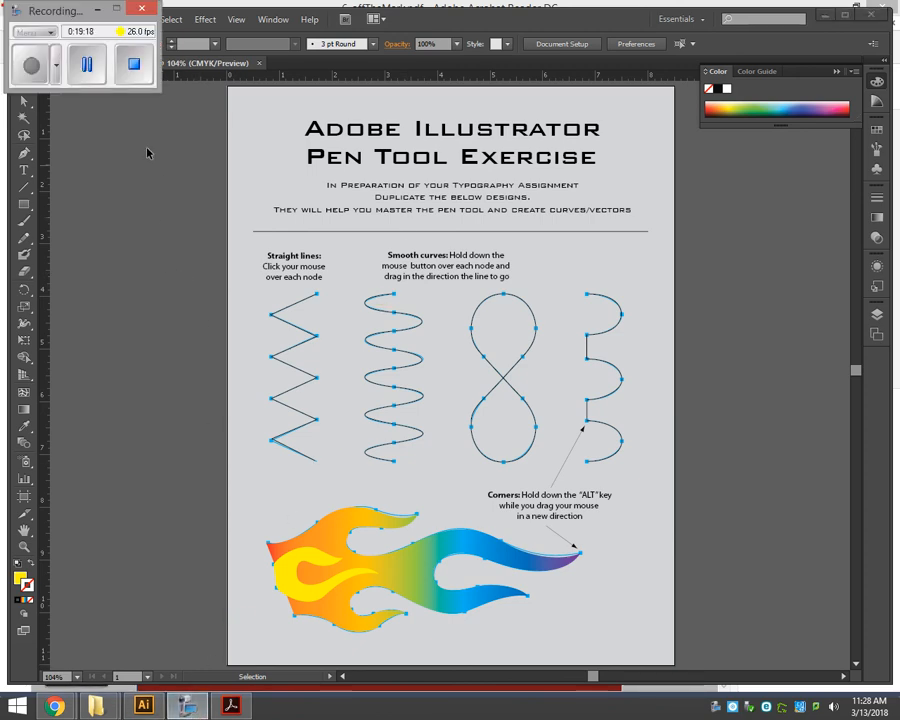